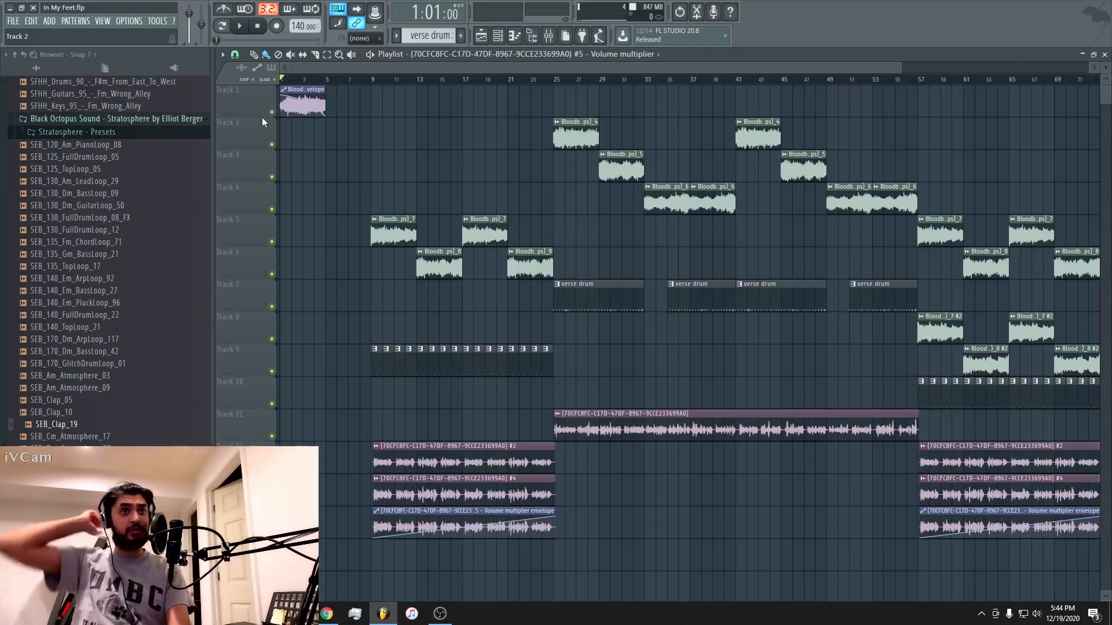
Collapse the Black Octopus FREE Sample collection folder in the browser.
{"action": "scroll", "coordinate": [107, 269], "scroll_direction": "up", "scroll_amount": 12}
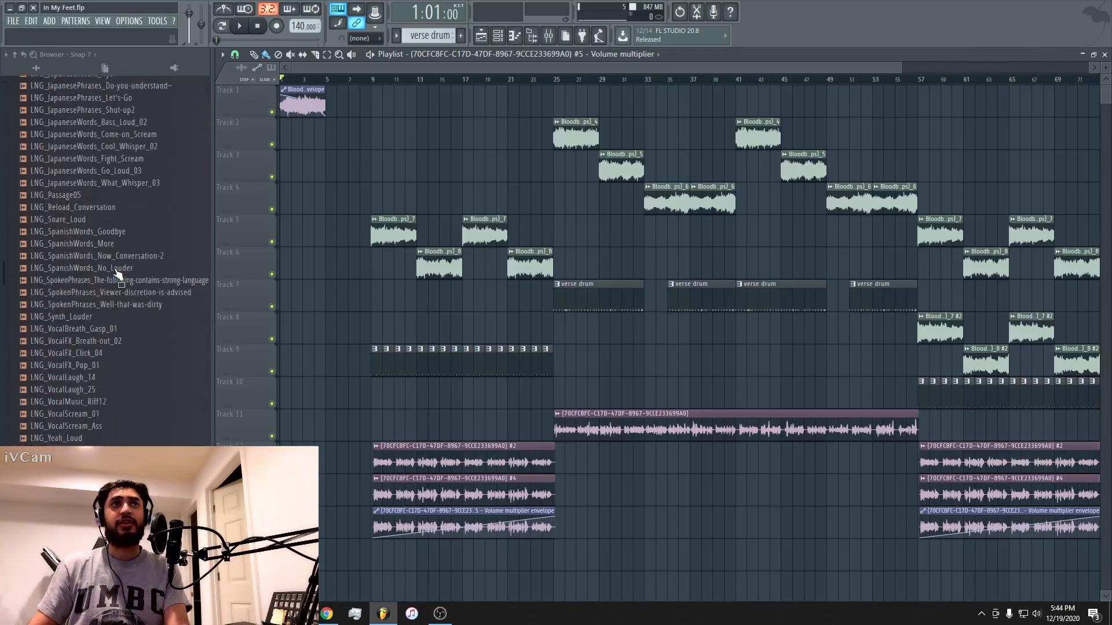
{"action": "scroll", "coordinate": [103, 276], "scroll_direction": "up", "scroll_amount": 10}
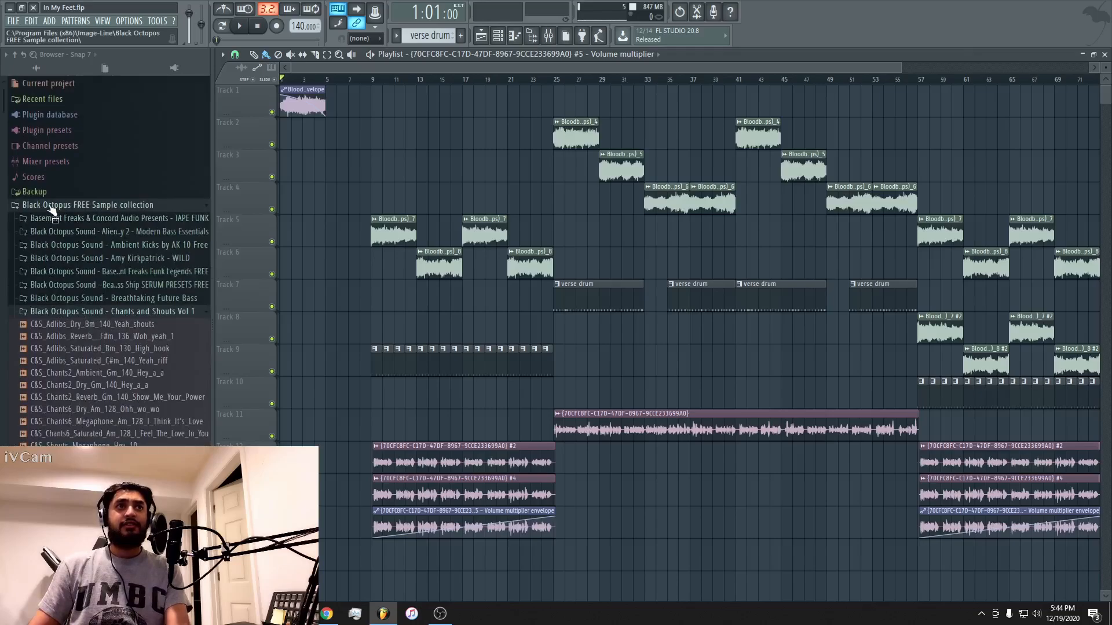
{"action": "left_click", "coordinate": [54, 219]}
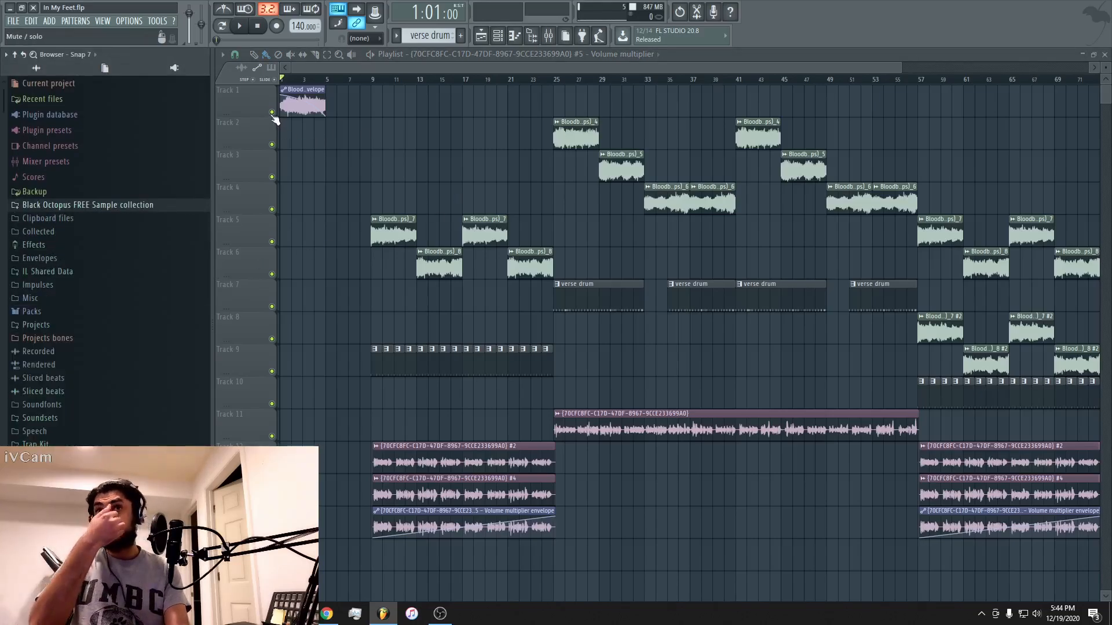
Open Edison on the mixer's master track and play the selected section of the Bloodborne OST - Cleric Beast recording.
{"action": "left_click", "coordinate": [548, 36]}
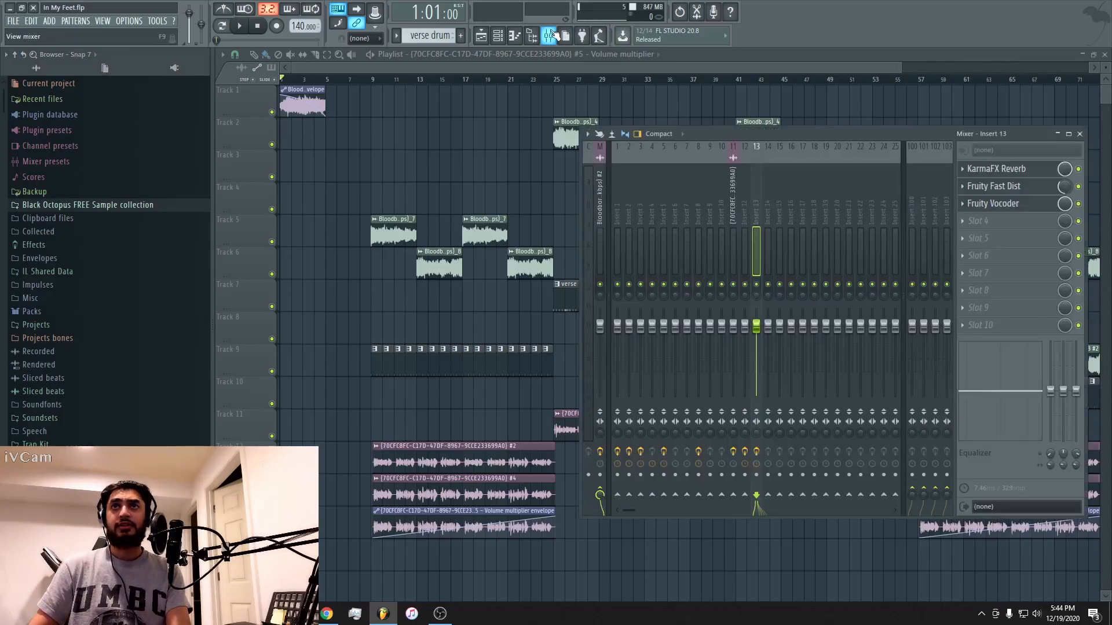
{"action": "left_click", "coordinate": [601, 193]}
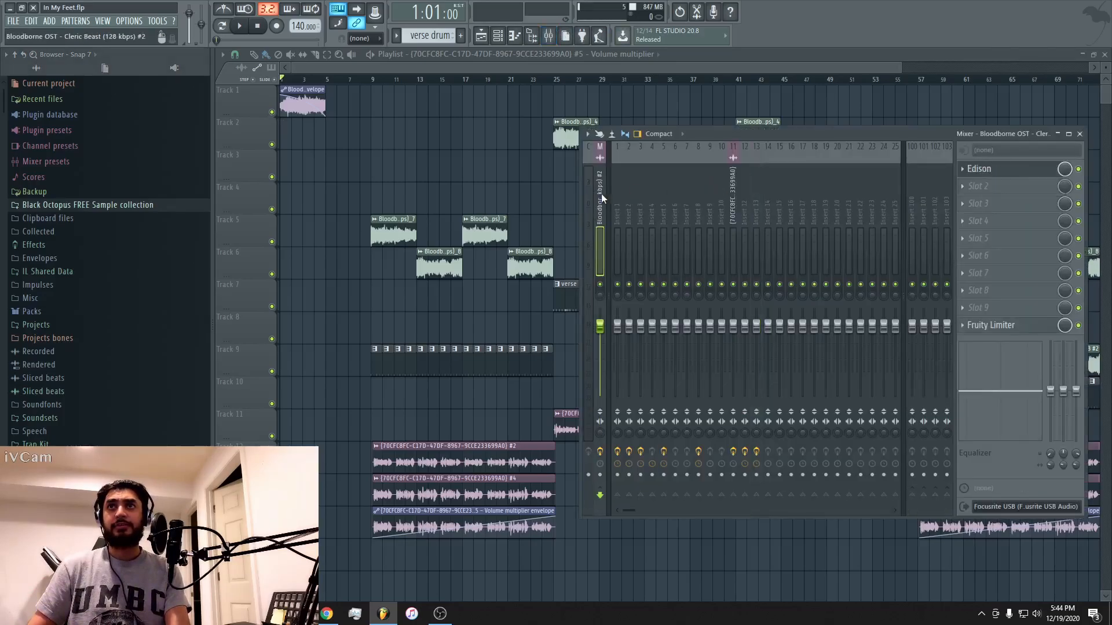
{"action": "left_click", "coordinate": [994, 172]}
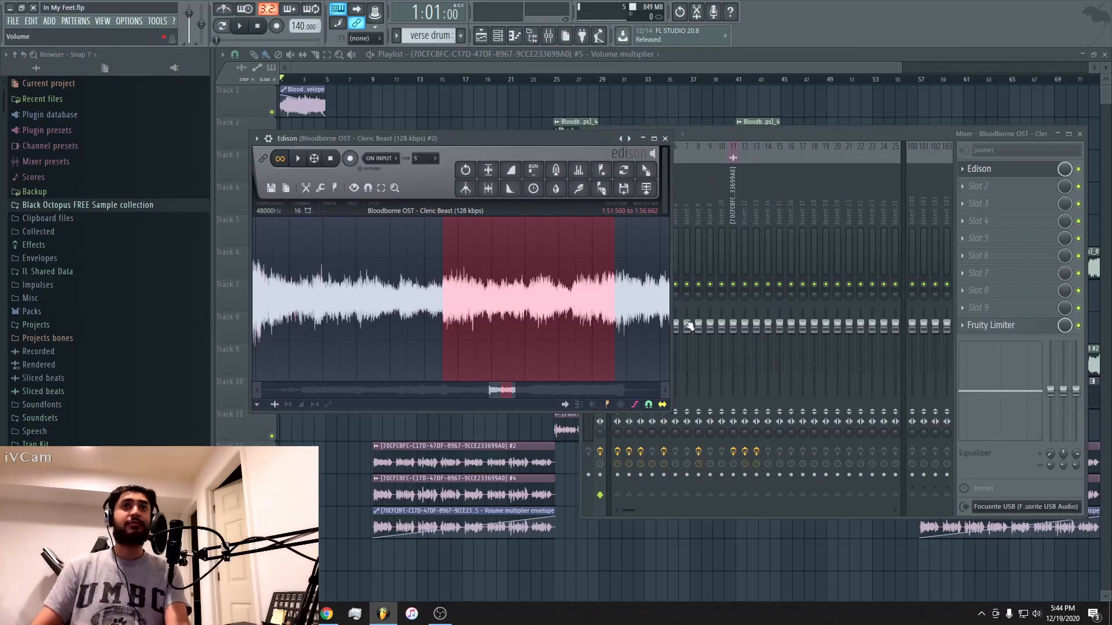
{"action": "key", "text": "space"}
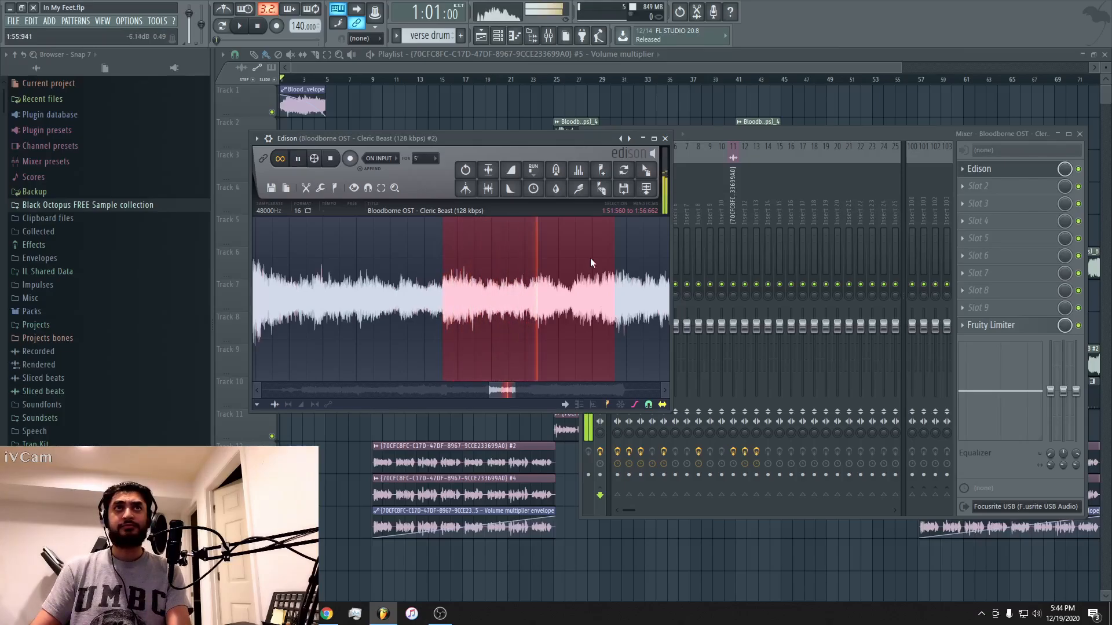
{"action": "key", "text": "space"}
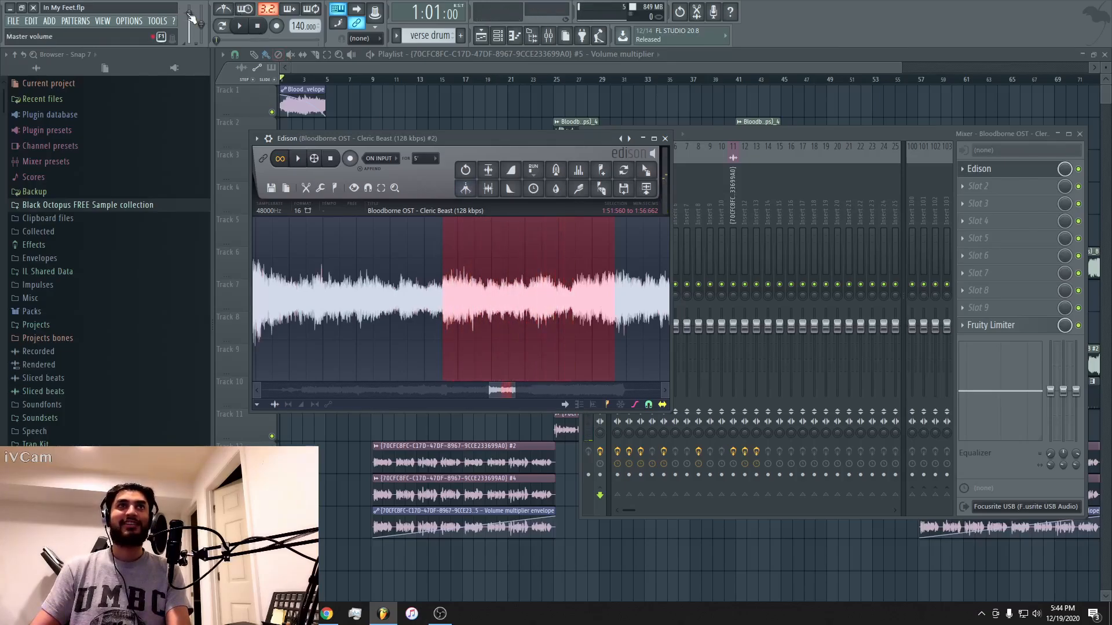
Lower the master volume and play the selected Cleric Beast section in Edison again.
{"action": "left_click_drag", "start_coordinate": [188, 14], "coordinate": [189, 20]}
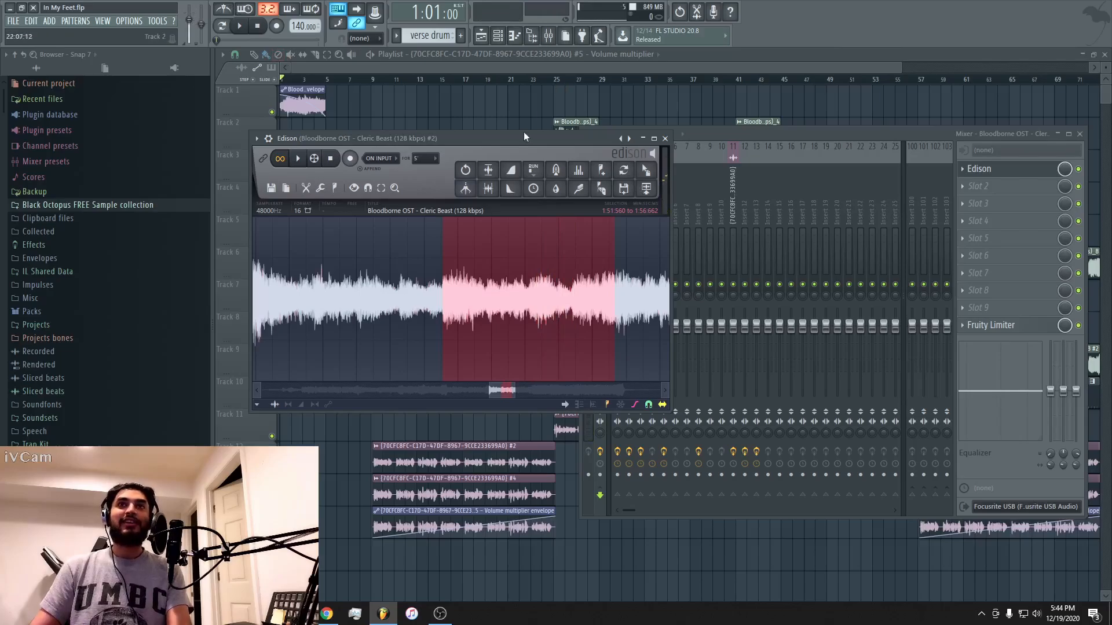
{"action": "left_click_drag", "start_coordinate": [524, 134], "coordinate": [555, 138]}
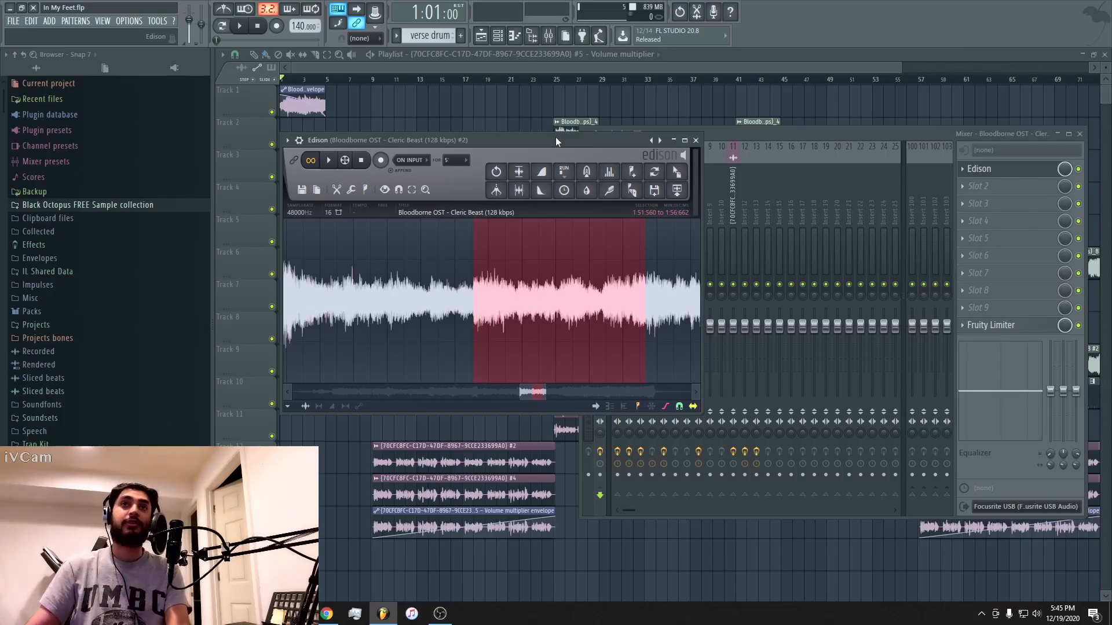
{"action": "key", "text": "space"}
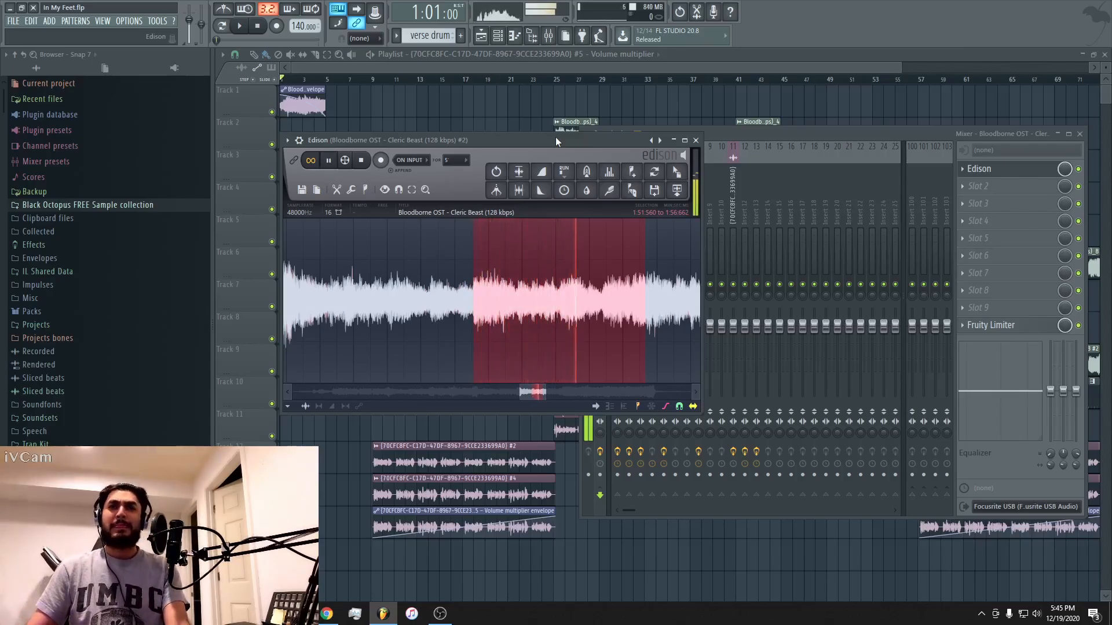
{"action": "key", "text": "space"}
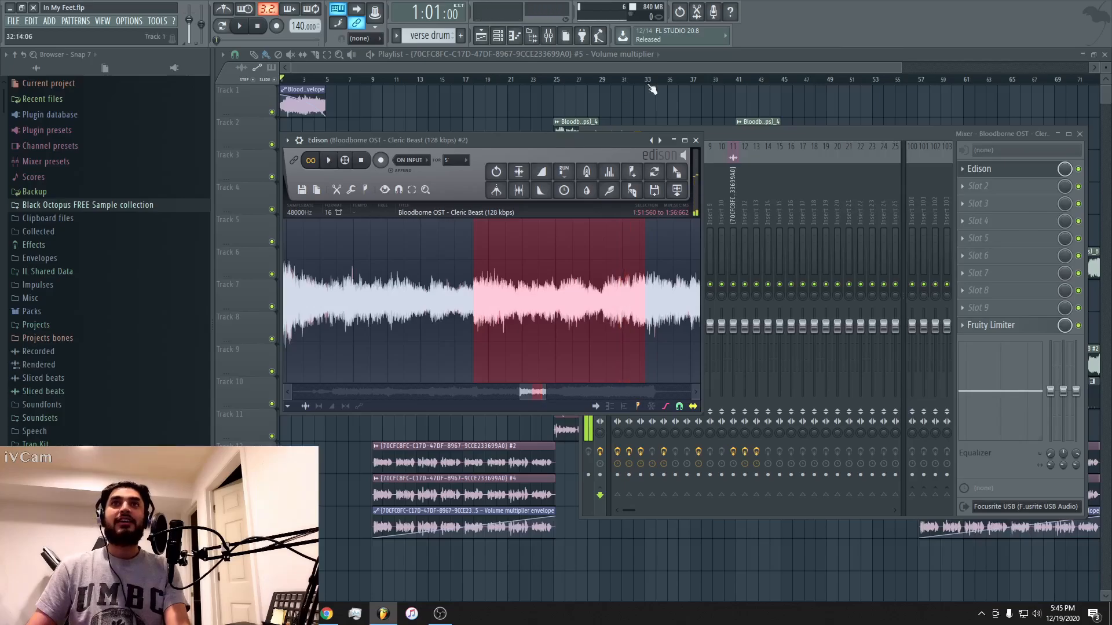
{"action": "left_click", "coordinate": [685, 69]}
Open the sampler settings of the Track 5 clip at bar 9, preview its sample, and show its mixer track's effects.
{"action": "double_click", "coordinate": [404, 234]}
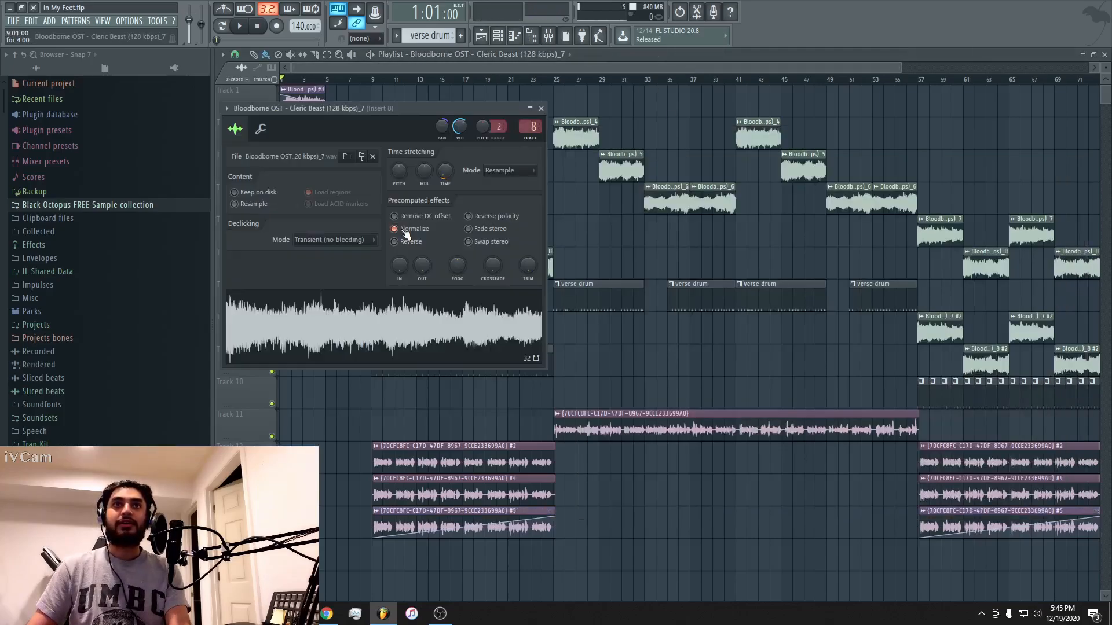
{"action": "left_click", "coordinate": [401, 315]}
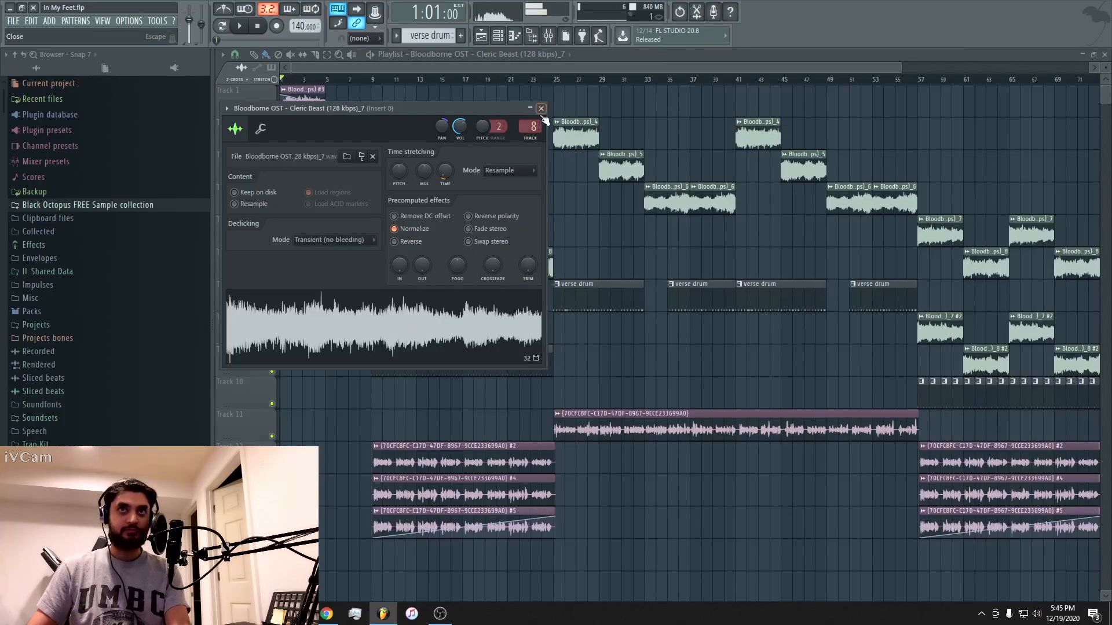
{"action": "double_click", "coordinate": [528, 127]}
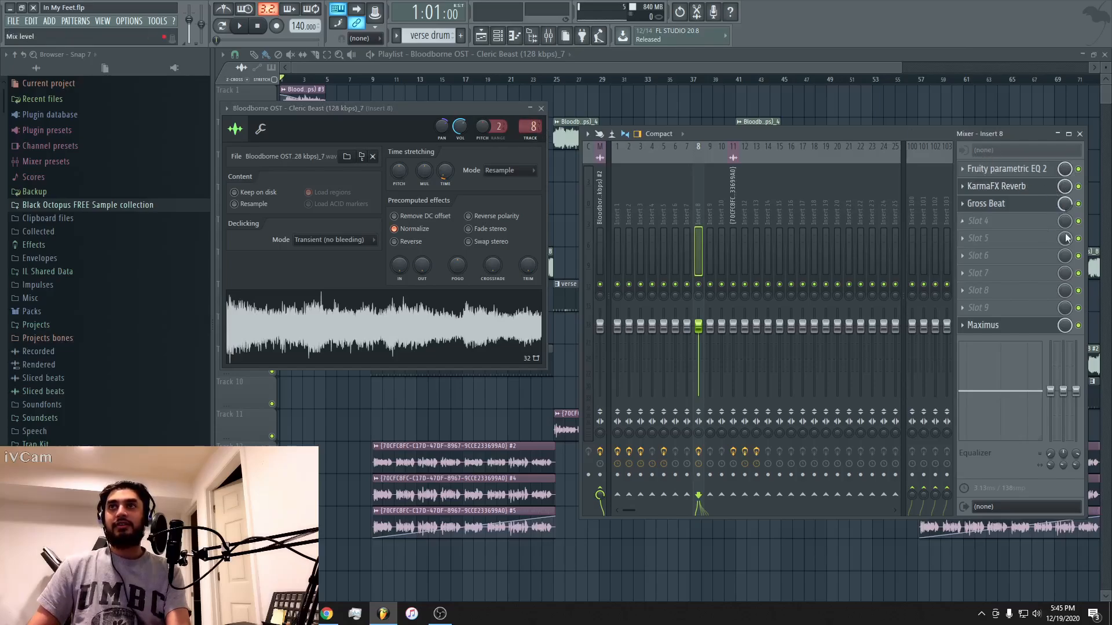
Open the clip's sample in Edison for editing and enable Edison in the first effect slot of mixer track 11.
{"action": "right_click", "coordinate": [409, 309]}
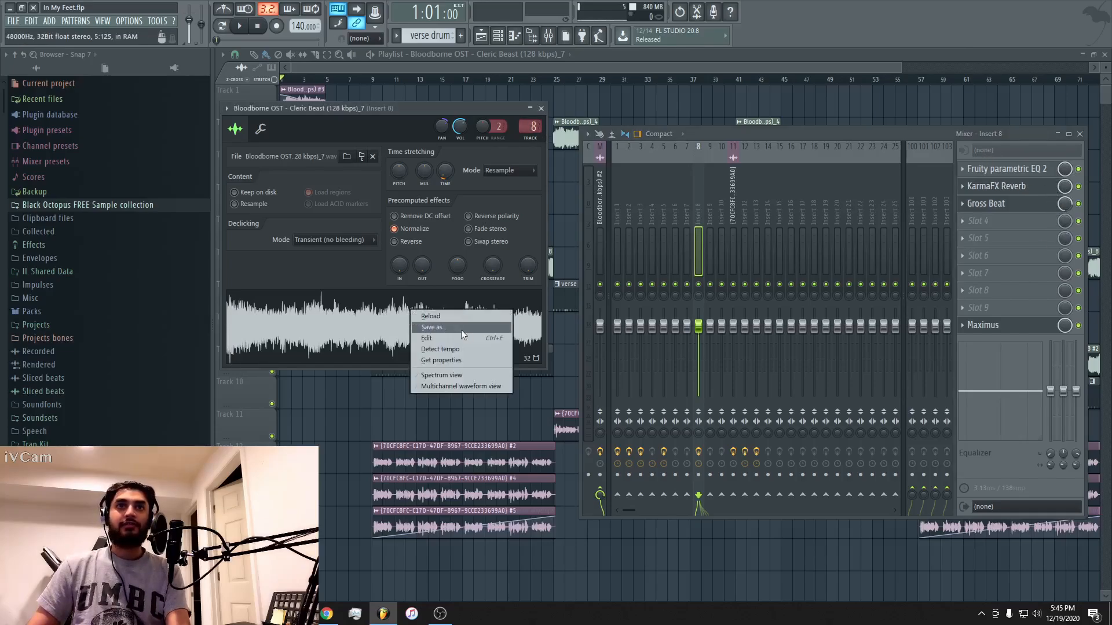
{"action": "left_click", "coordinate": [461, 339]}
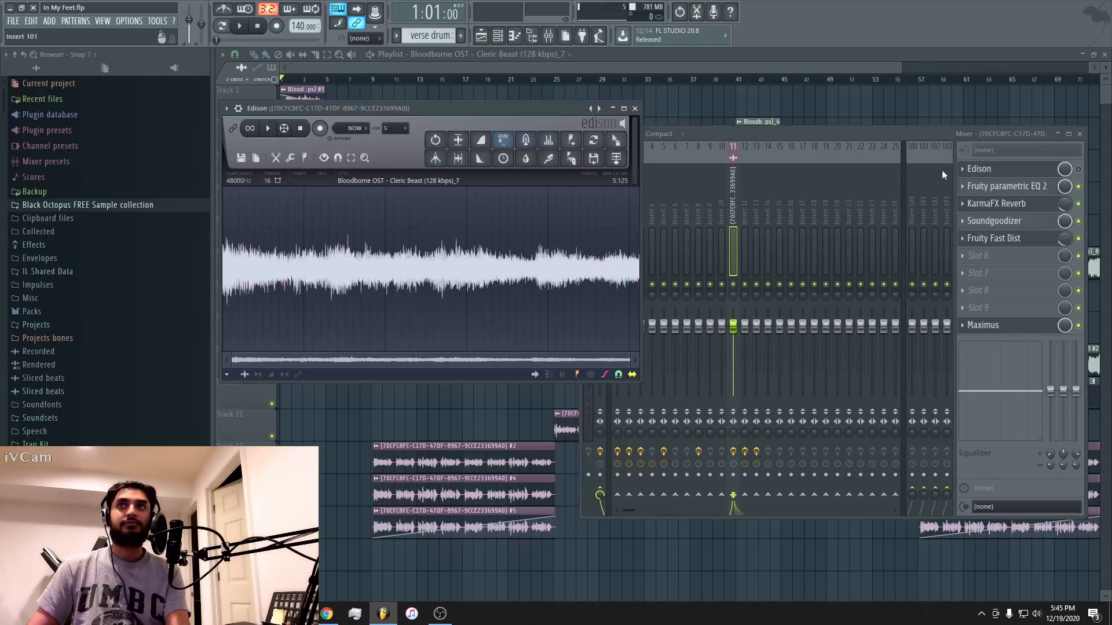
{"action": "left_click", "coordinate": [1078, 170]}
Play the intro while moving the Edison and sampler windows aside, and close all windows over the playlist.
{"action": "key", "text": "space"}
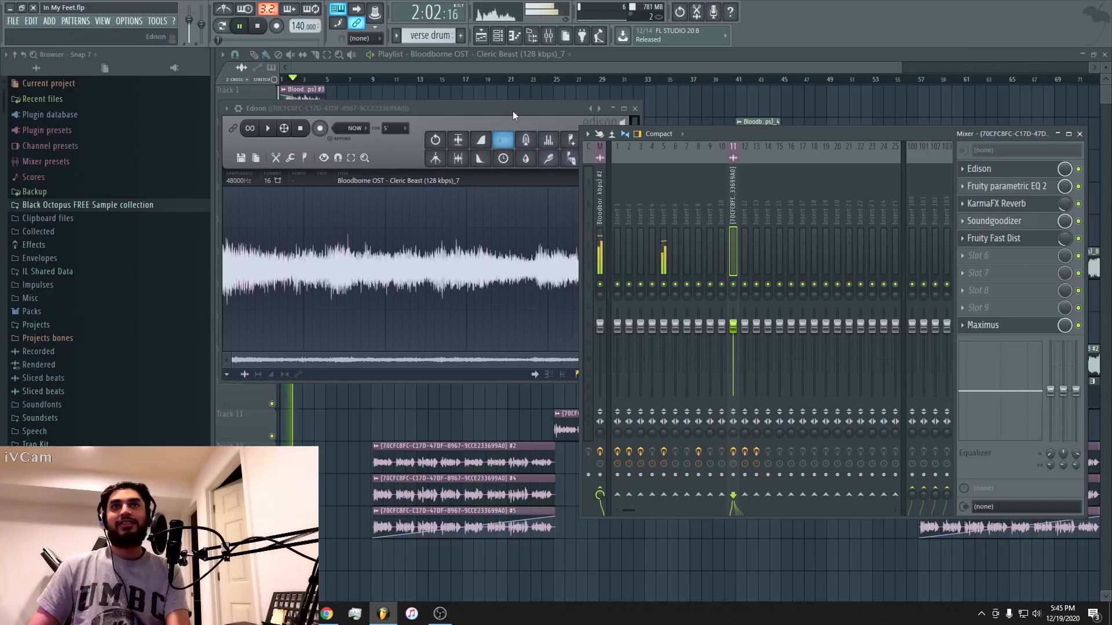
{"action": "left_click_drag", "start_coordinate": [512, 110], "coordinate": [753, 105]}
{"action": "left_click_drag", "start_coordinate": [408, 106], "coordinate": [561, 150]}
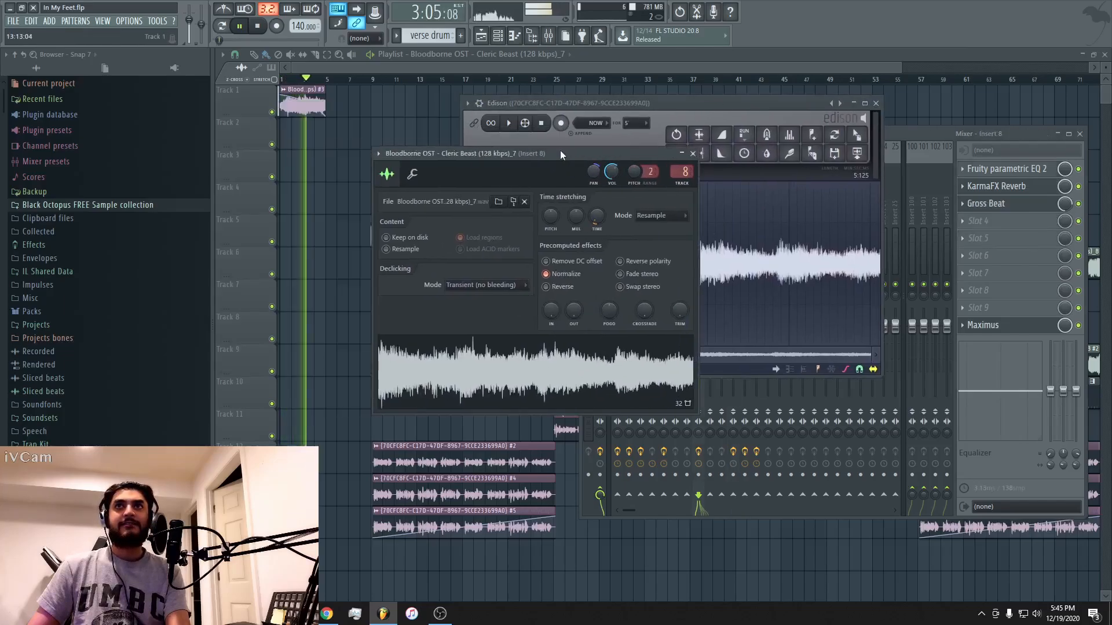
{"action": "left_click", "coordinate": [875, 103]}
{"action": "key", "text": "F12"}
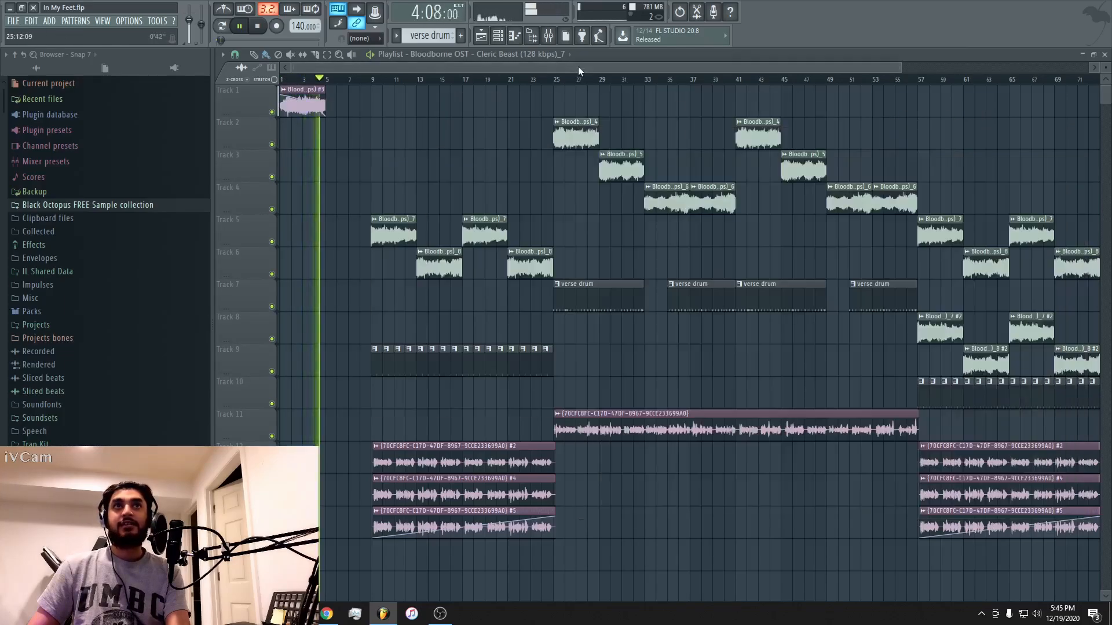
{"action": "key", "text": "space"}
Open the Track 1 clip's sampler settings, preview its sample, and show the effects on mixer Insert 5.
{"action": "double_click", "coordinate": [309, 103]}
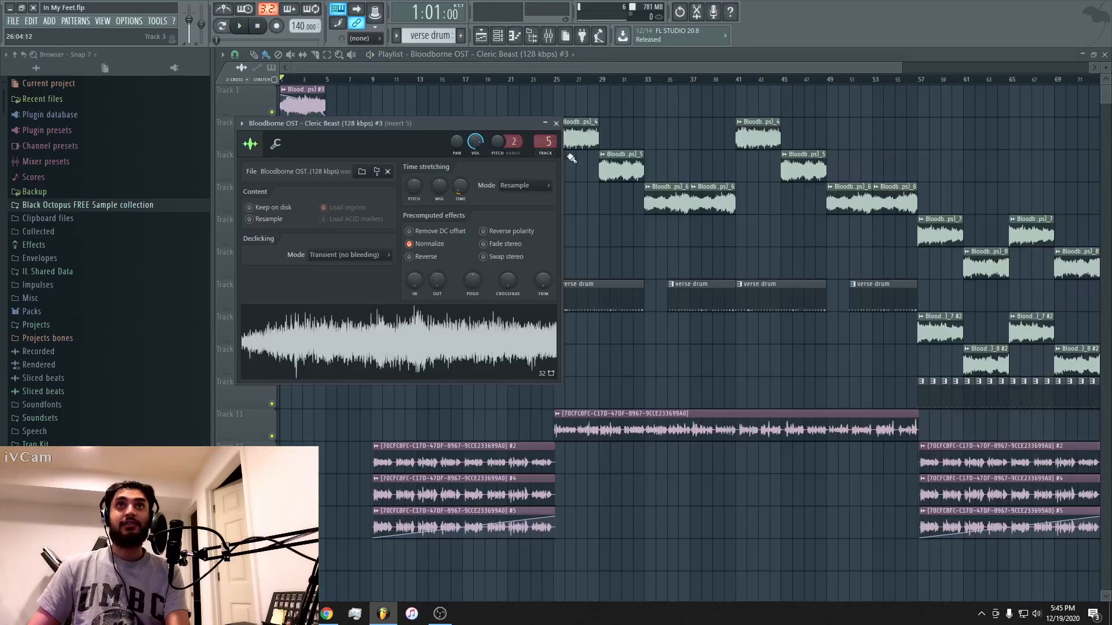
{"action": "left_click", "coordinate": [285, 340]}
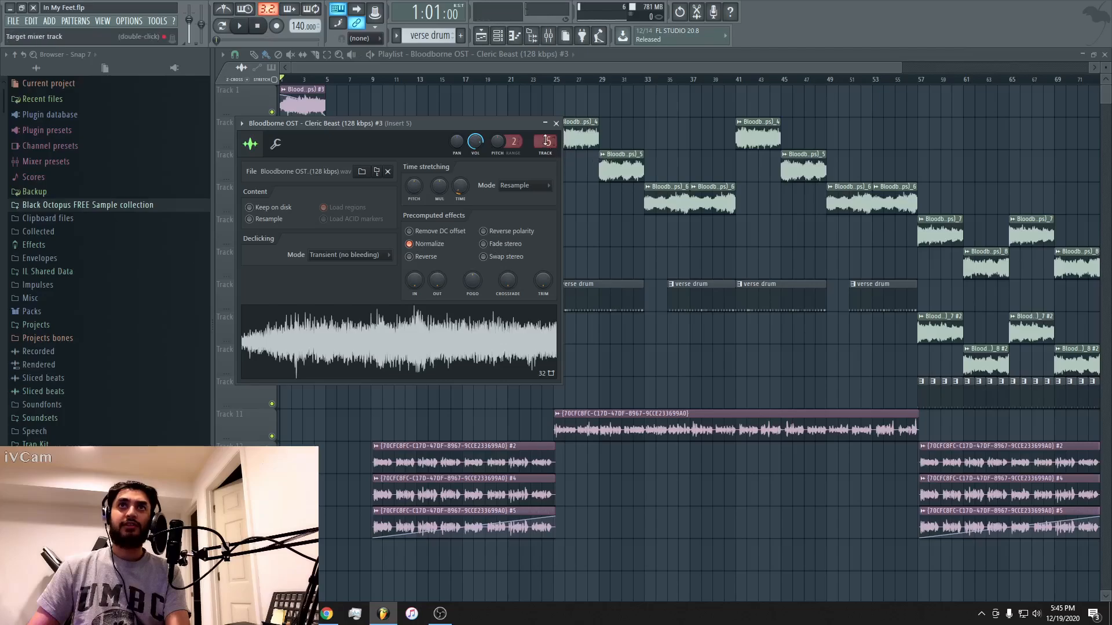
{"action": "key", "text": "F9"}
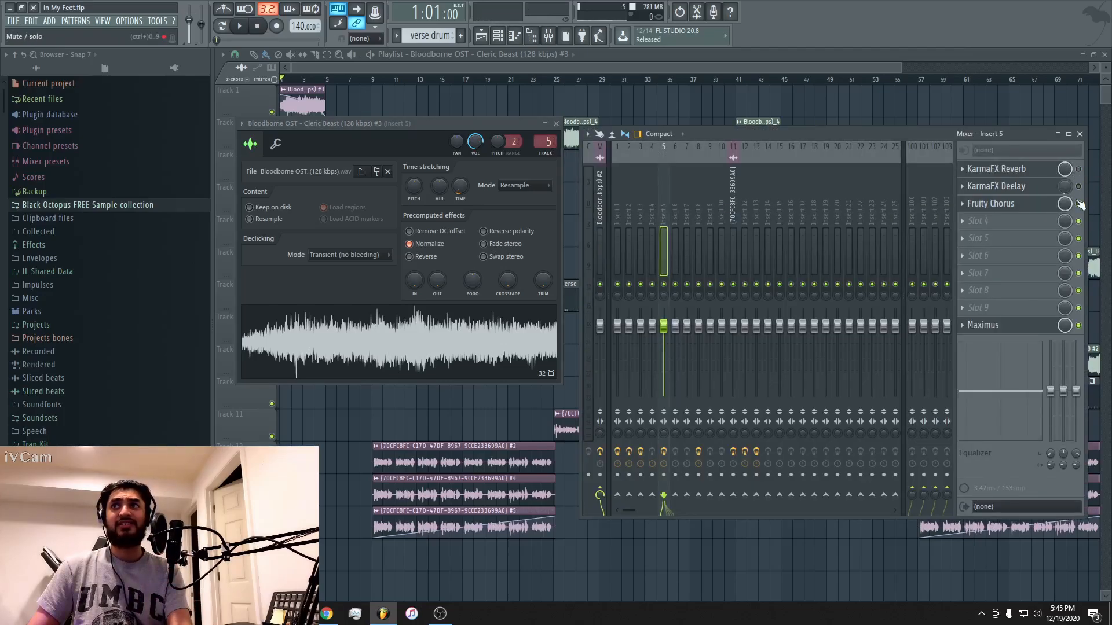
Audition the intro twice with KarmaFX Reverb and KarmaFX Deelay bypassed on Insert 5.
{"action": "key", "text": "space"}
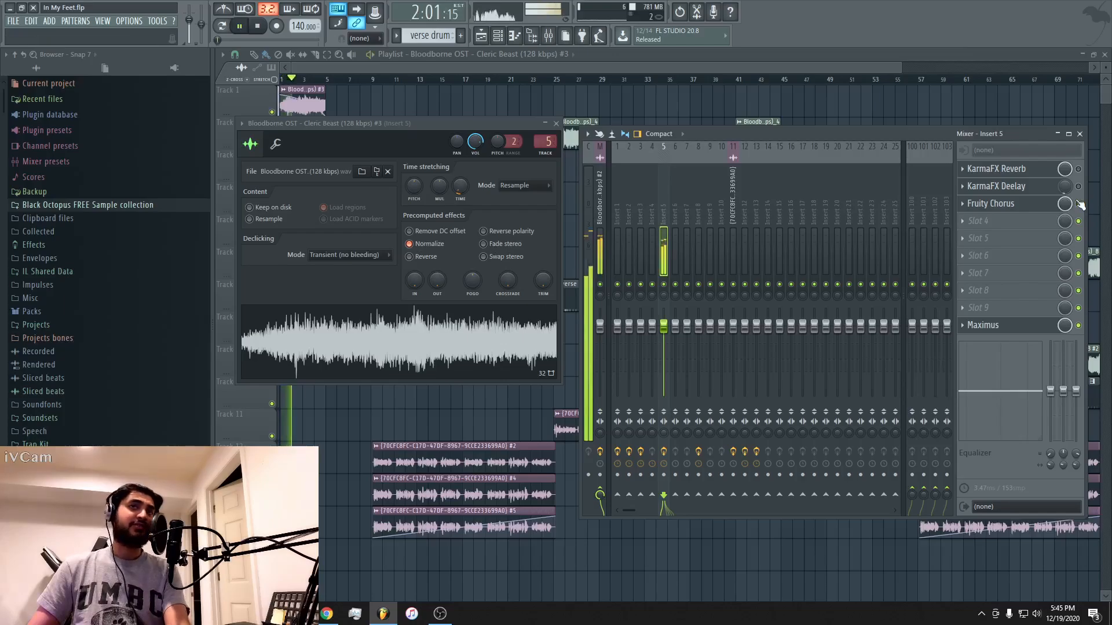
{"action": "key", "text": "space"}
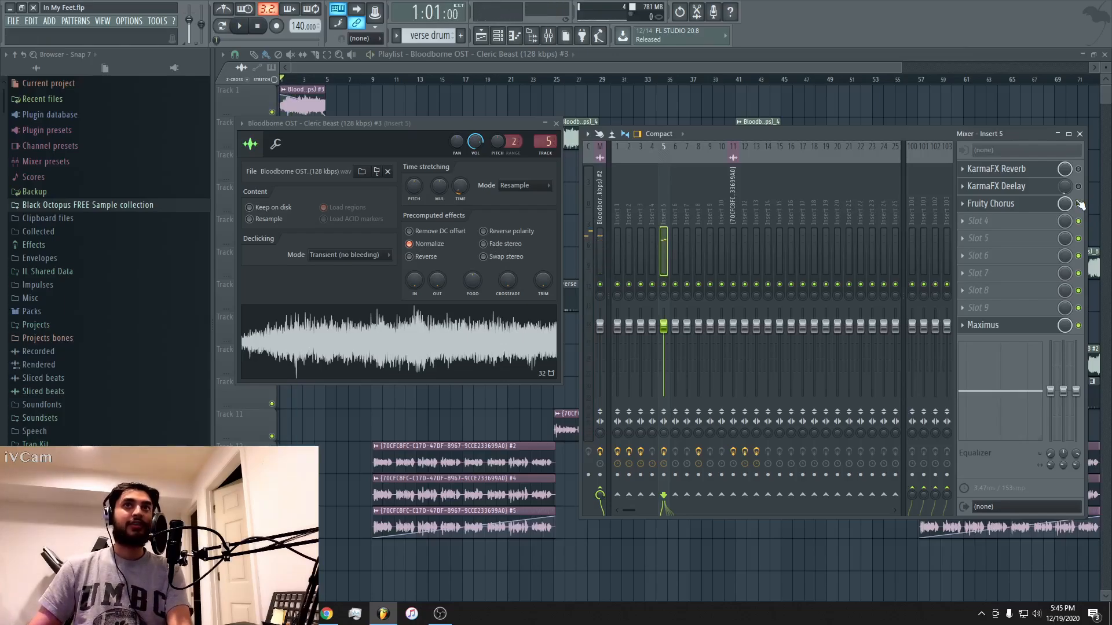
{"action": "key", "text": "space"}
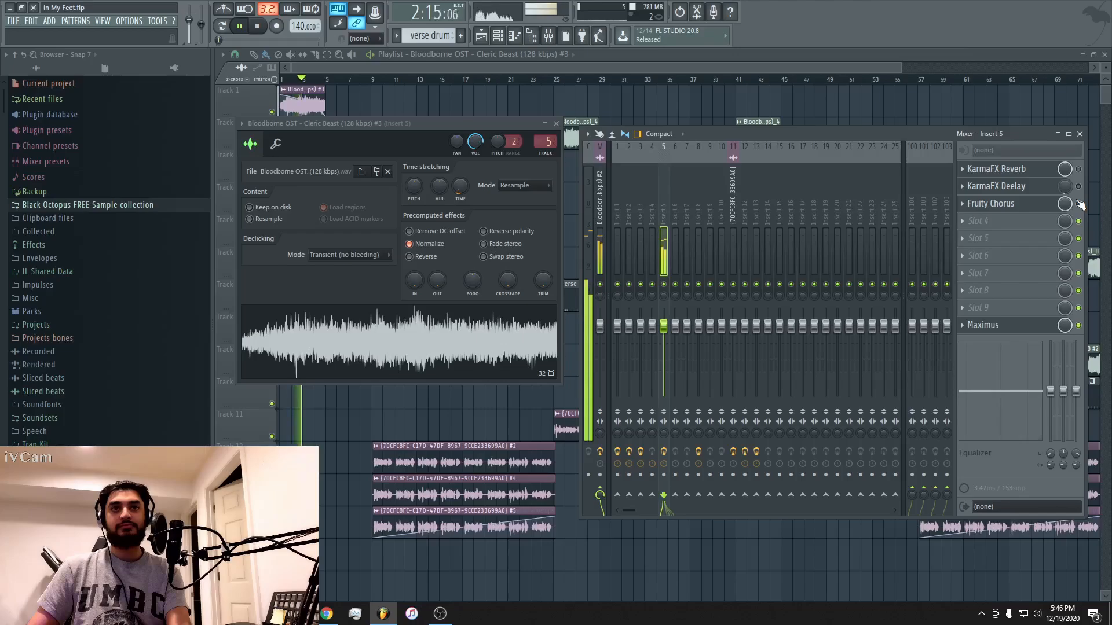
{"action": "key", "text": "space"}
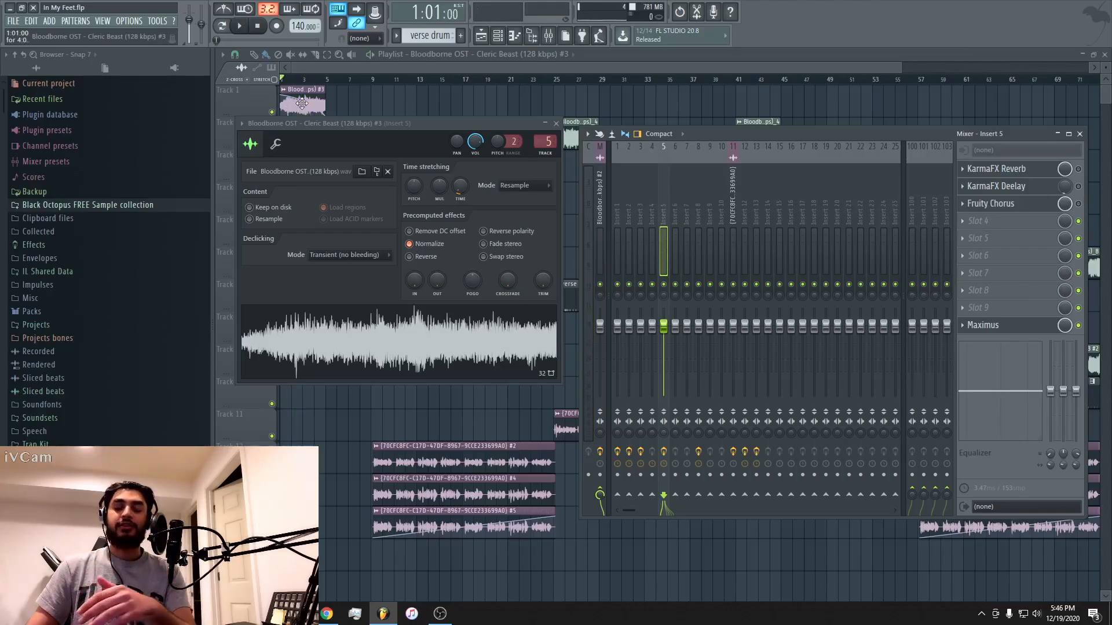
Enable KarmaFX Reverb and KarmaFX Deelay on Insert 5, and play the intro with them before returning to the playlist.
{"action": "left_click", "coordinate": [1078, 168]}
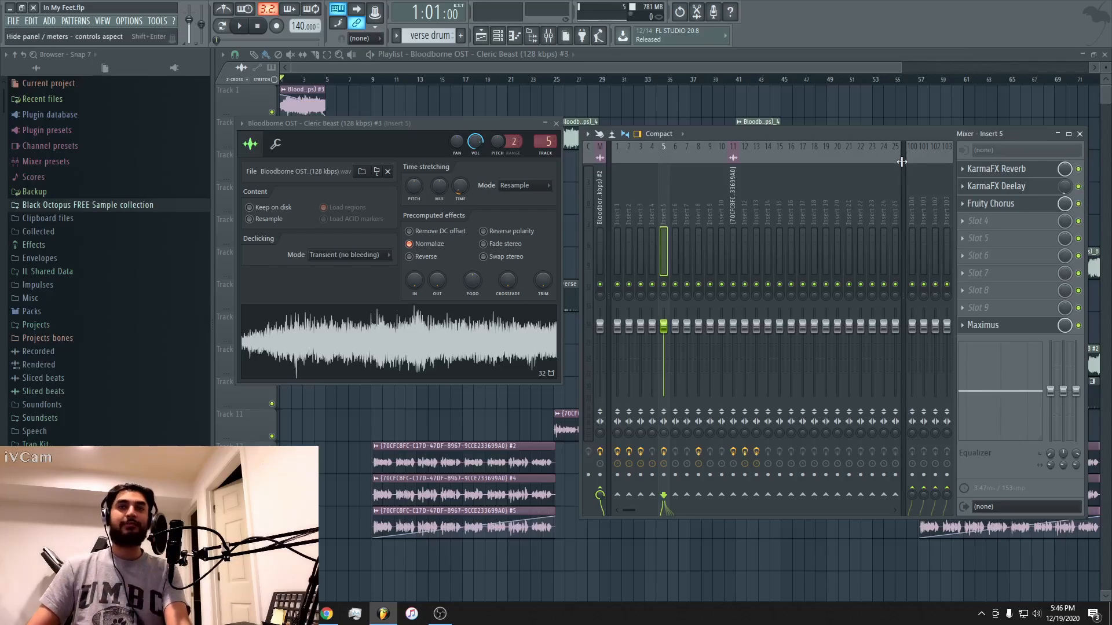
{"action": "key", "text": "space"}
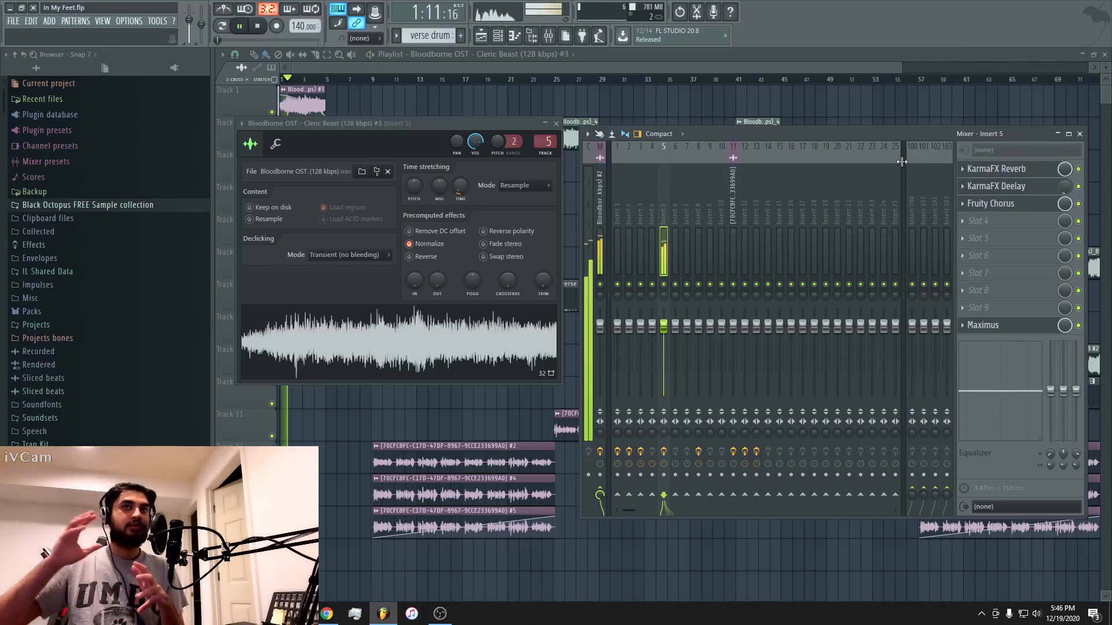
{"action": "key", "text": "space"}
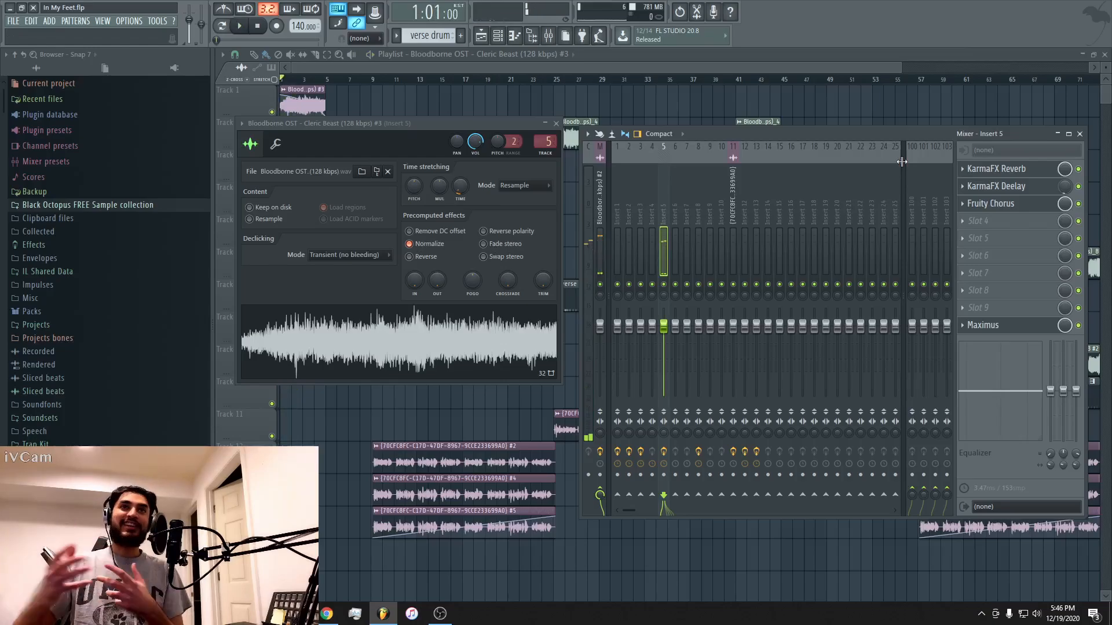
{"action": "left_click", "coordinate": [624, 67]}
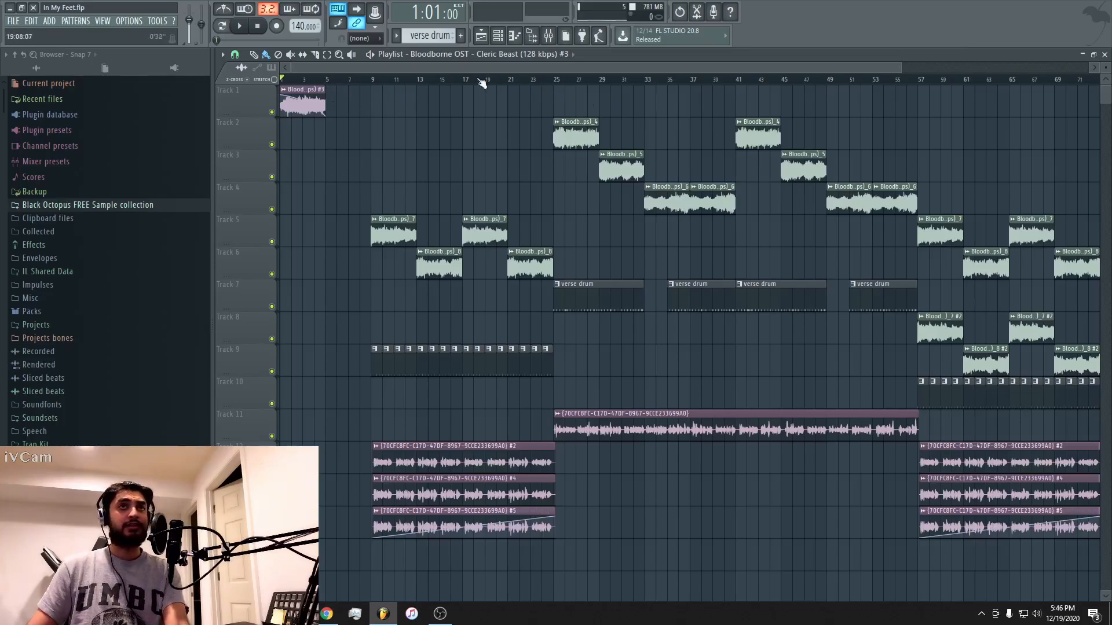
Play the arrangement from bar 4 into the hook, and replay the intro from the start of the song.
{"action": "left_click", "coordinate": [315, 79]}
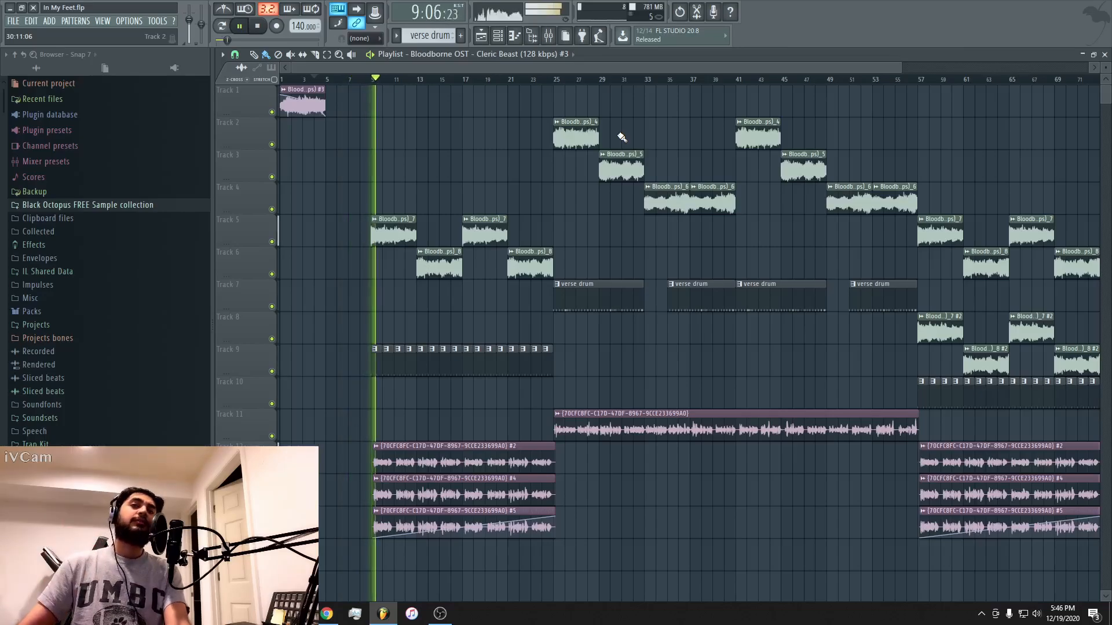
{"action": "key", "text": "space"}
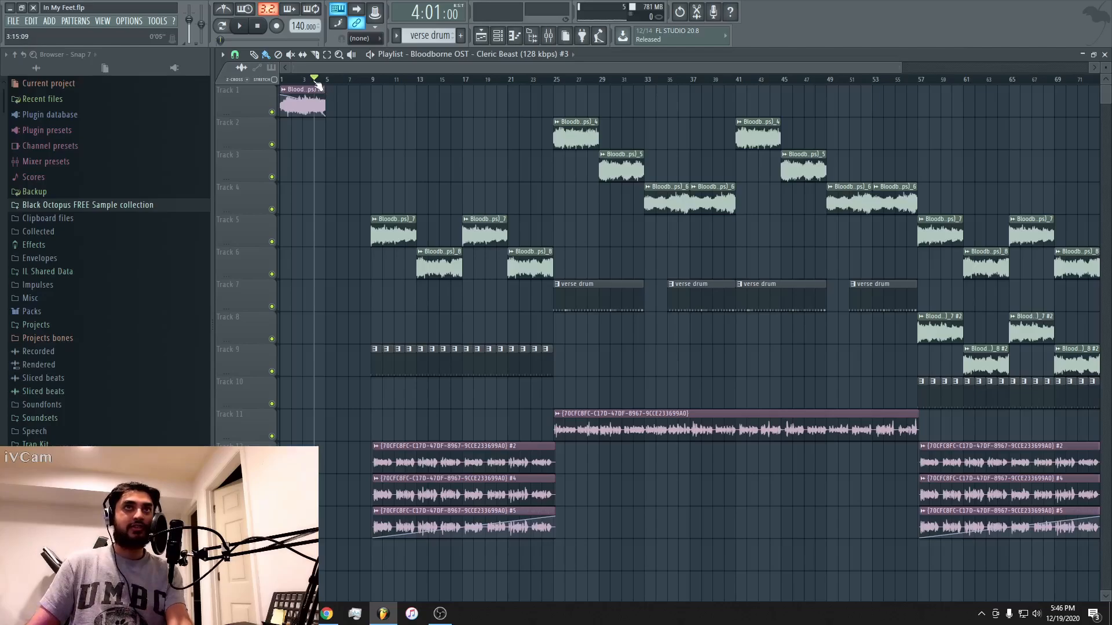
{"action": "left_click_drag", "start_coordinate": [316, 79], "coordinate": [216, 72]}
{"action": "key", "text": "space"}
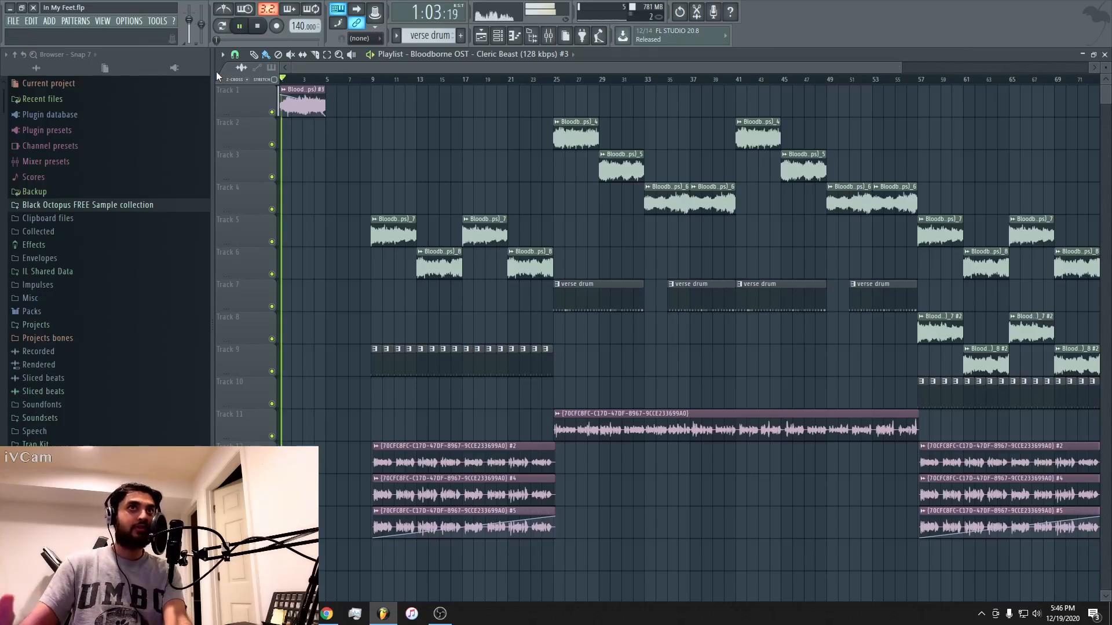
{"action": "key", "text": "space"}
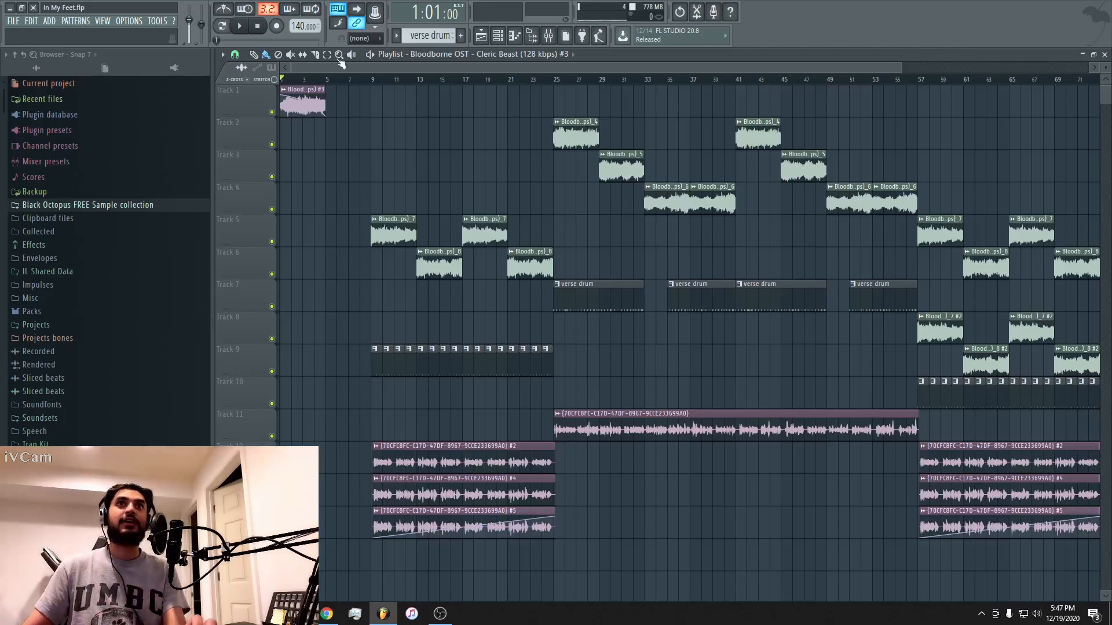
Set the playhead to bar 9, inspect the first Track 5 clip's sampler settings and its mixer insert effects, and return to the playlist.
{"action": "left_click", "coordinate": [374, 81]}
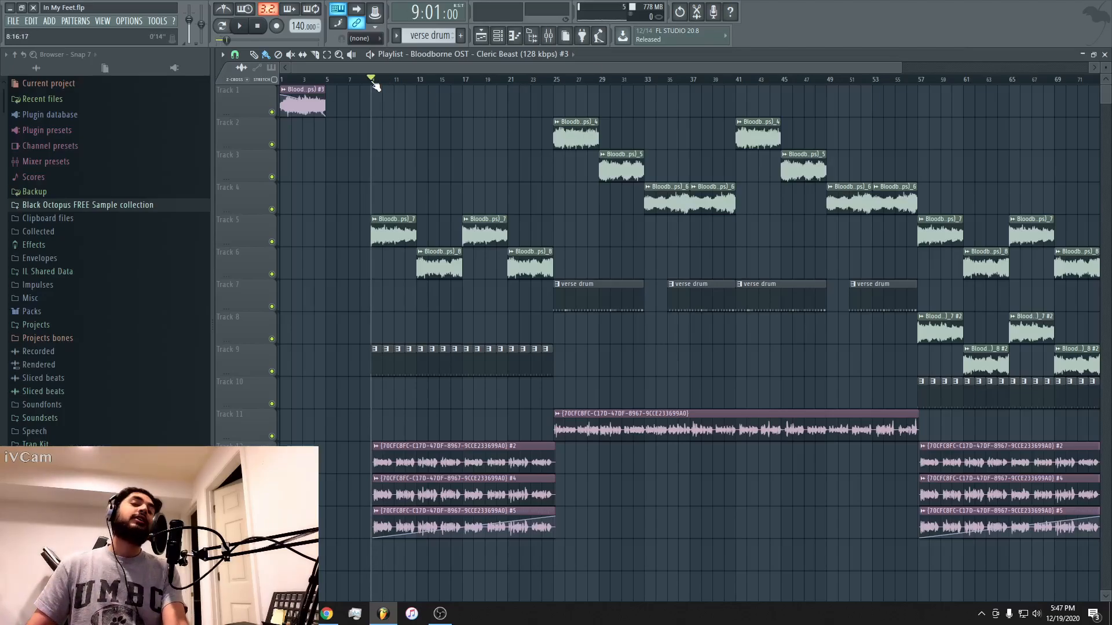
{"action": "double_click", "coordinate": [387, 231]}
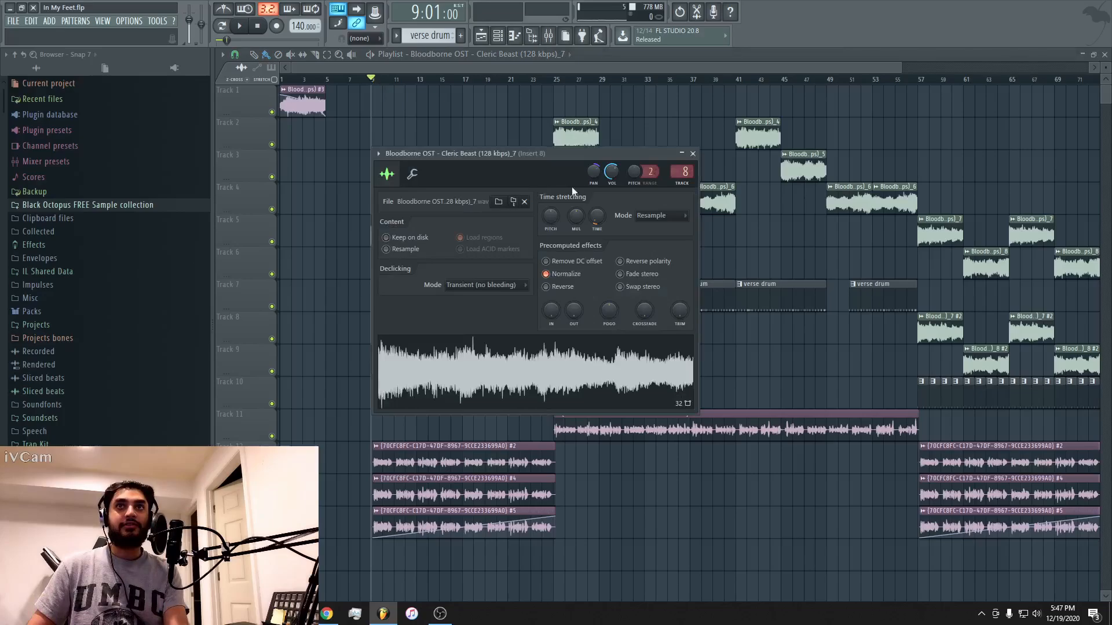
{"action": "double_click", "coordinate": [682, 170]}
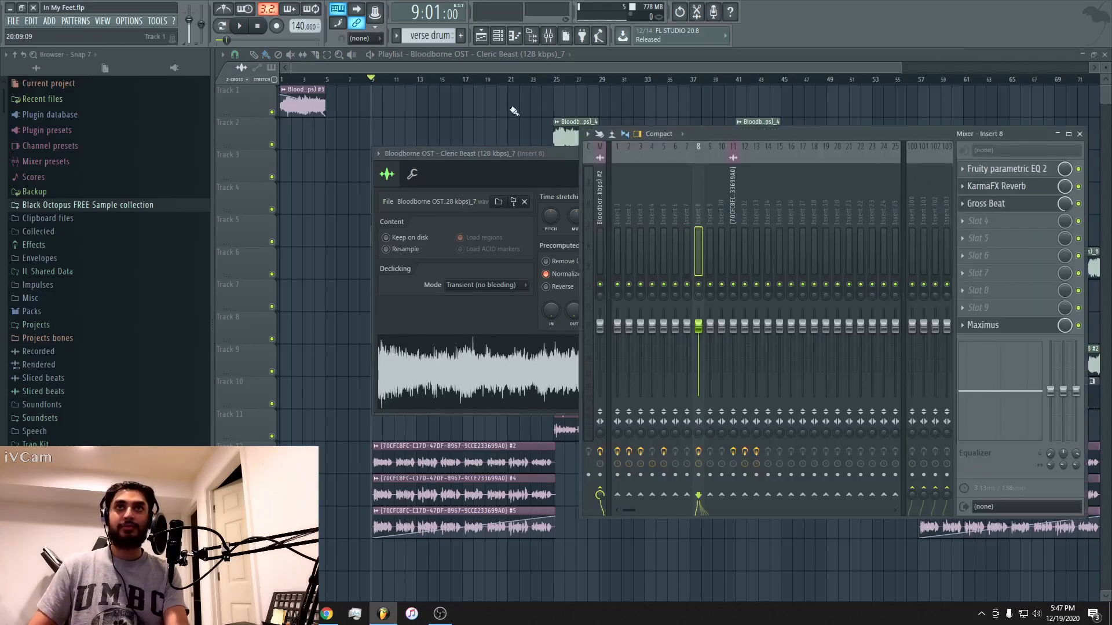
{"action": "left_click", "coordinate": [611, 67]}
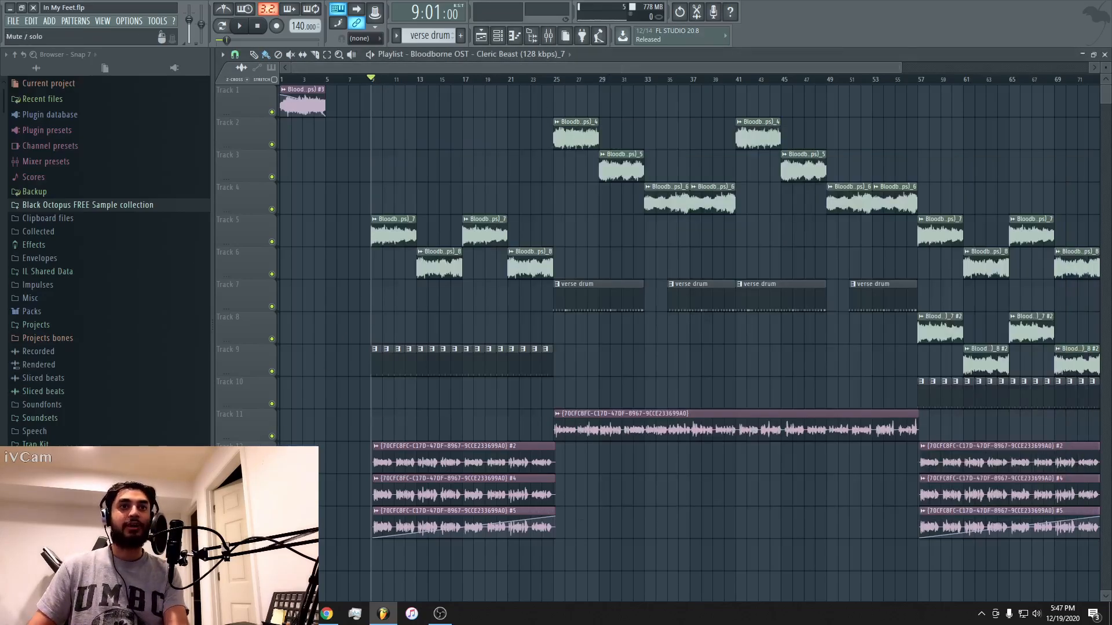
Mute Tracks 8 to 14 in the playlist, leaving the Bloodborne sample chops on Tracks 5 and 6 active.
{"action": "left_click", "coordinate": [272, 469]}
{"action": "left_click", "coordinate": [272, 500]}
{"action": "left_click", "coordinate": [272, 534]}
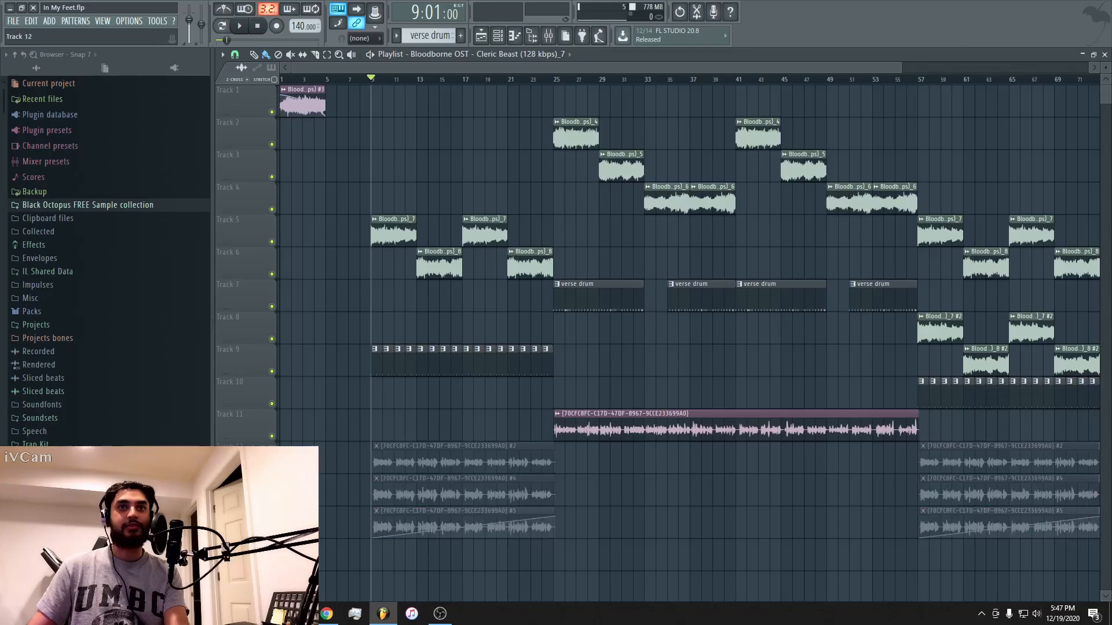
{"action": "left_click", "coordinate": [271, 436]}
{"action": "left_click", "coordinate": [272, 371]}
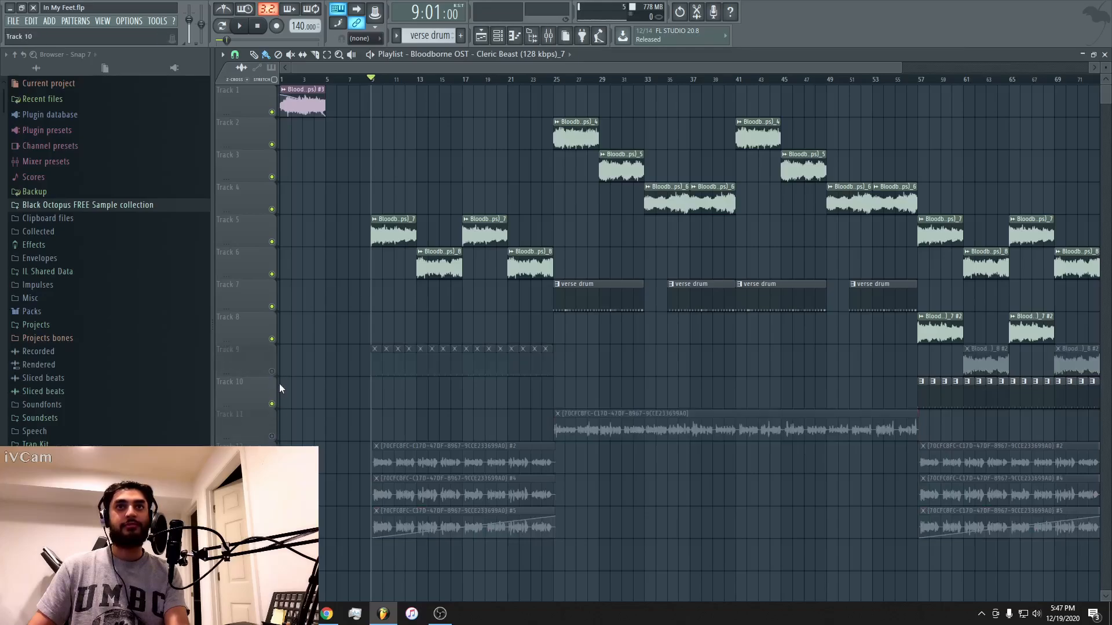
{"action": "left_click", "coordinate": [271, 338]}
{"action": "left_click", "coordinate": [272, 403]}
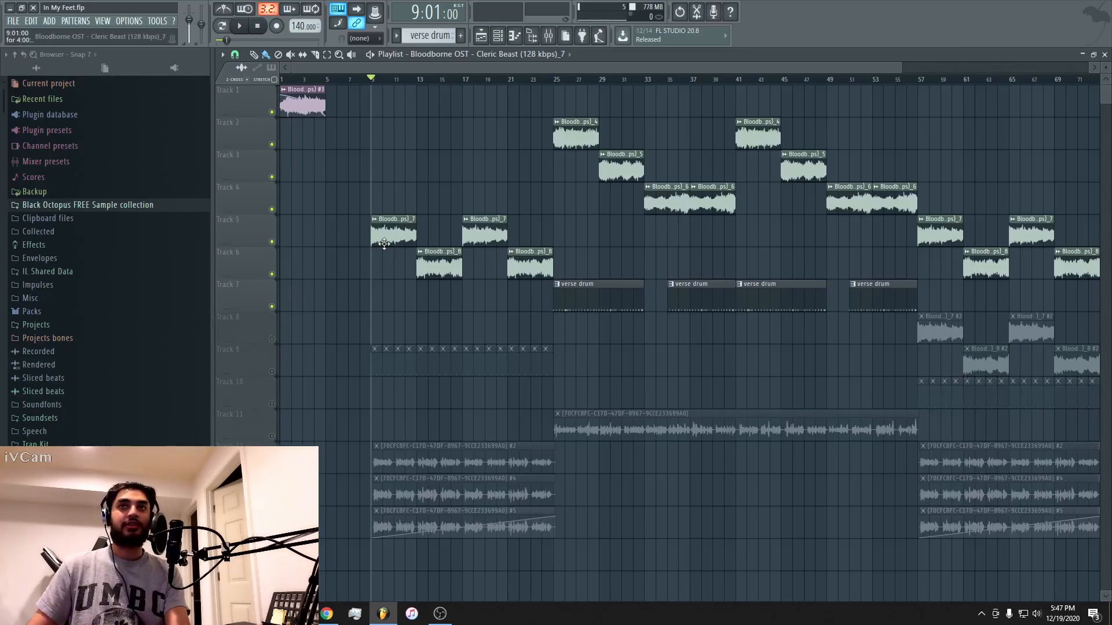
Play the sample chops from bar 9 while showing the first Track 5 clip's sampler settings and Insert 8 effects.
{"action": "key", "text": "space"}
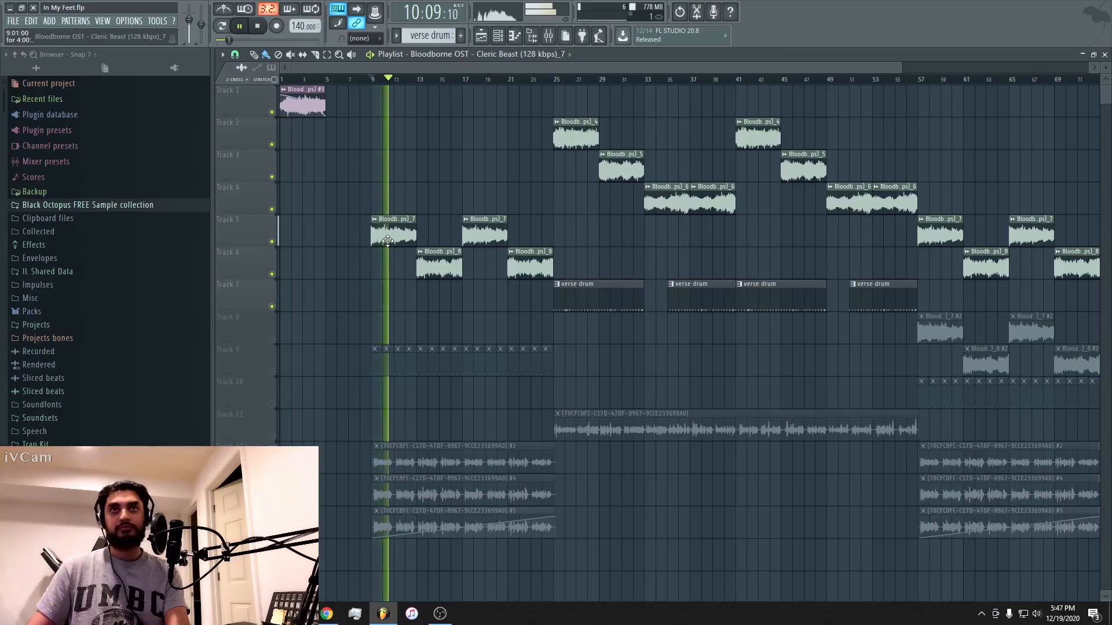
{"action": "double_click", "coordinate": [387, 240]}
{"action": "key", "text": "F9"}
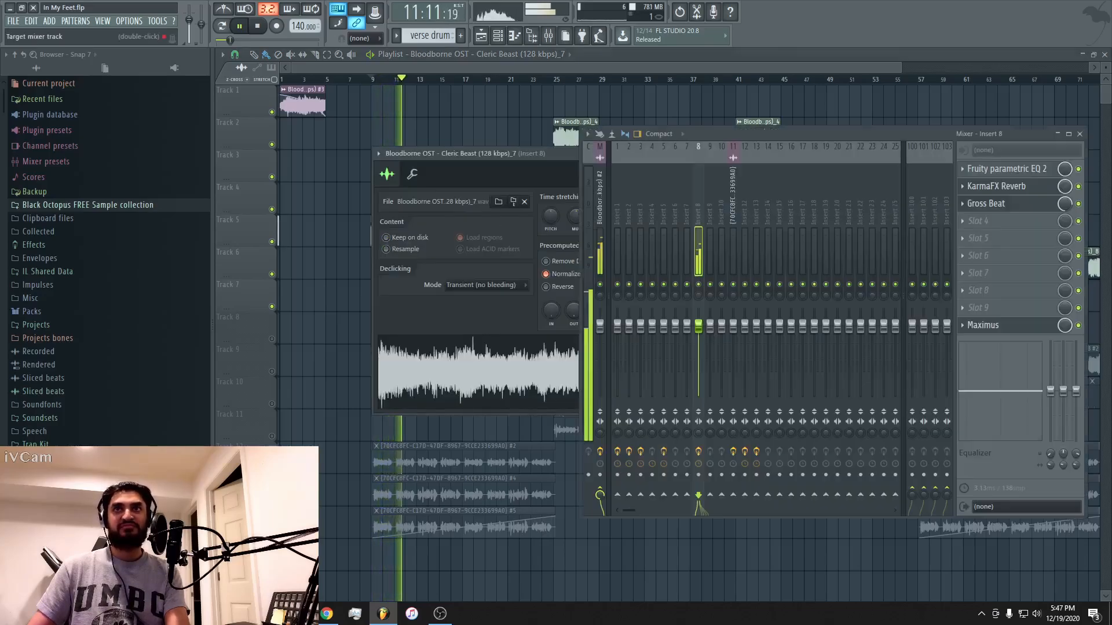
{"action": "key", "text": "space"}
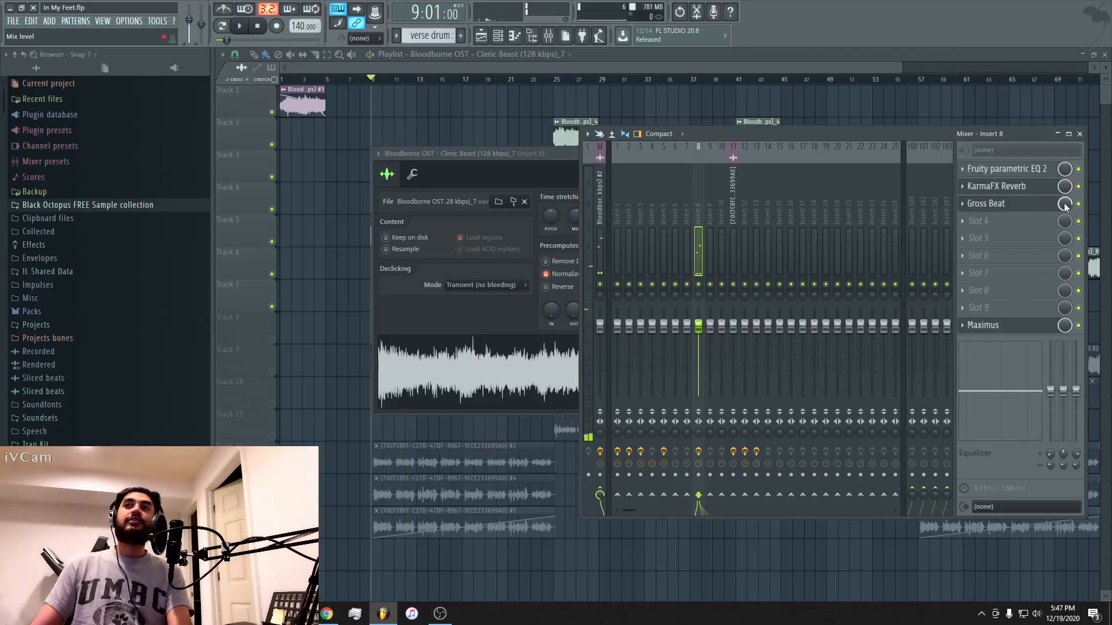
Show Fruity parametric EQ 2 on Insert 8, and audition the chops from bar 9 with the insert's effects bypassed.
{"action": "left_click", "coordinate": [1020, 179]}
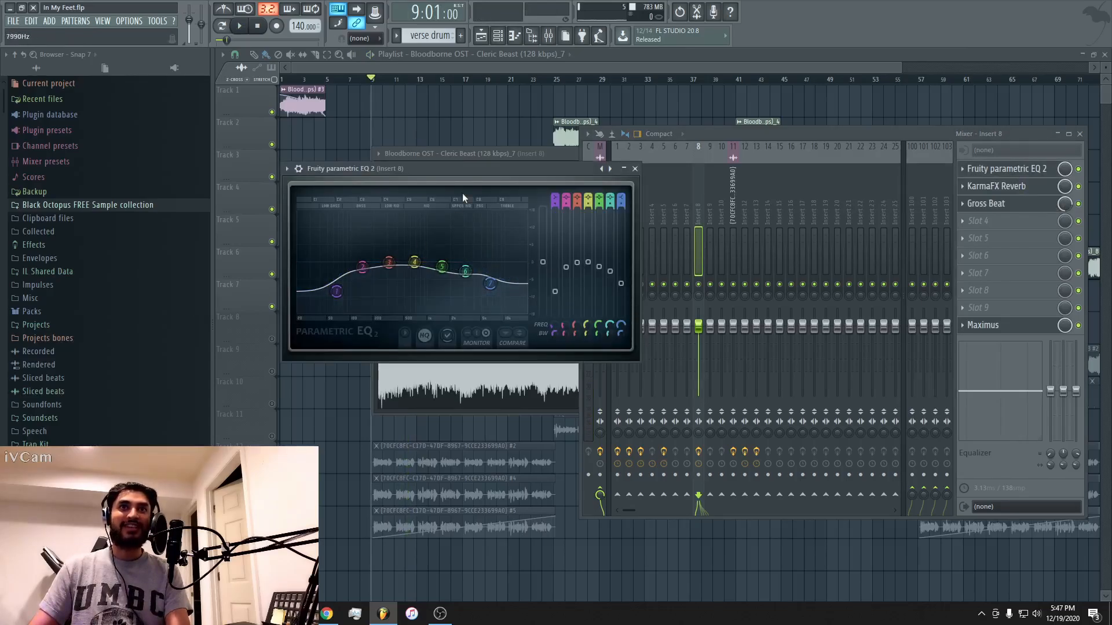
{"action": "left_click", "coordinate": [1082, 192]}
{"action": "key", "text": "space"}
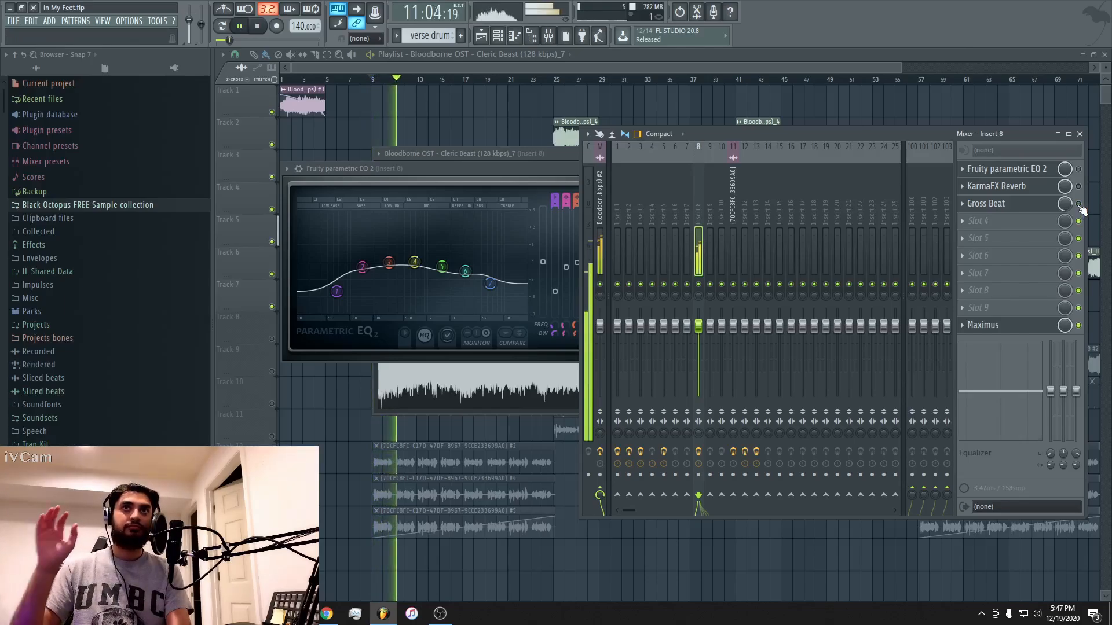
{"action": "left_click", "coordinate": [823, 57]}
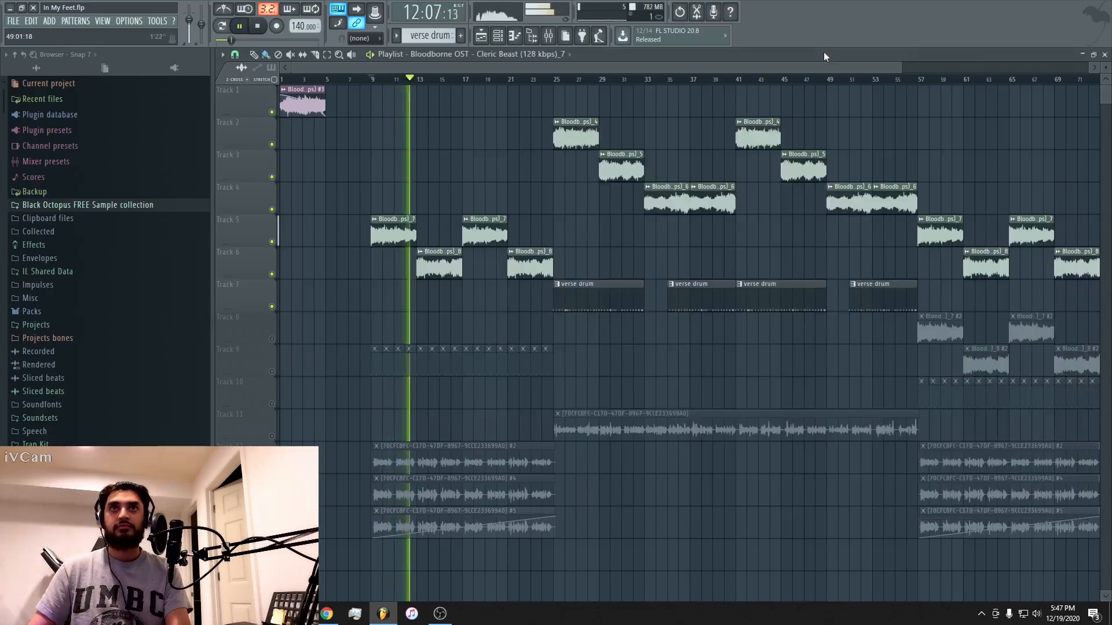
Inspect the Track 6 clips' sampler settings and the effects on their mixer insert, and stop playback.
{"action": "double_click", "coordinate": [524, 266]}
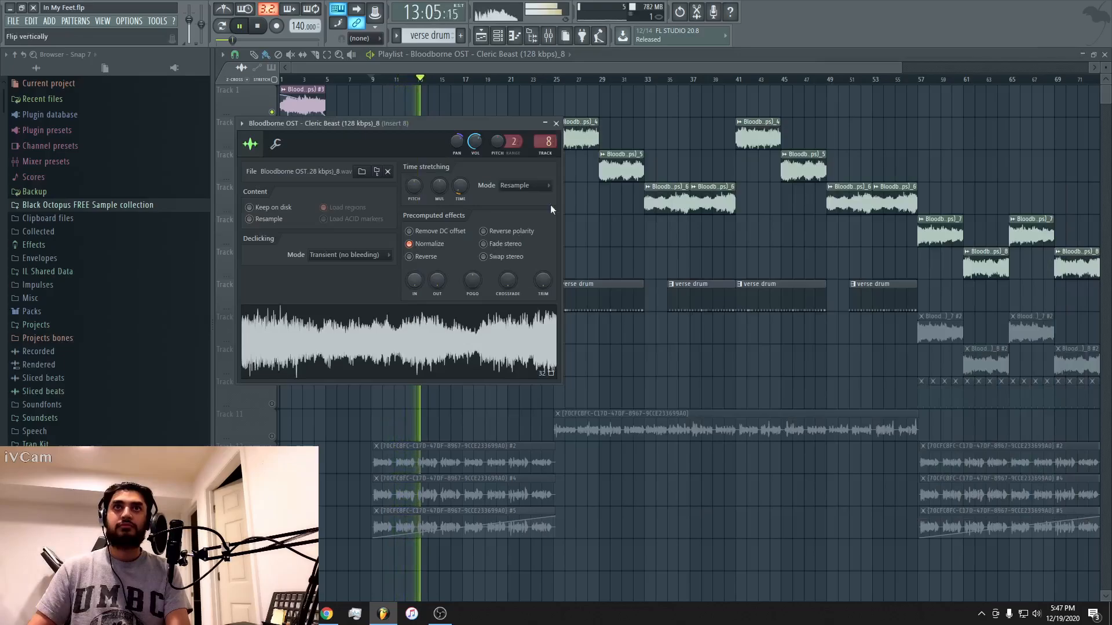
{"action": "left_click", "coordinate": [556, 124]}
{"action": "double_click", "coordinate": [438, 264]}
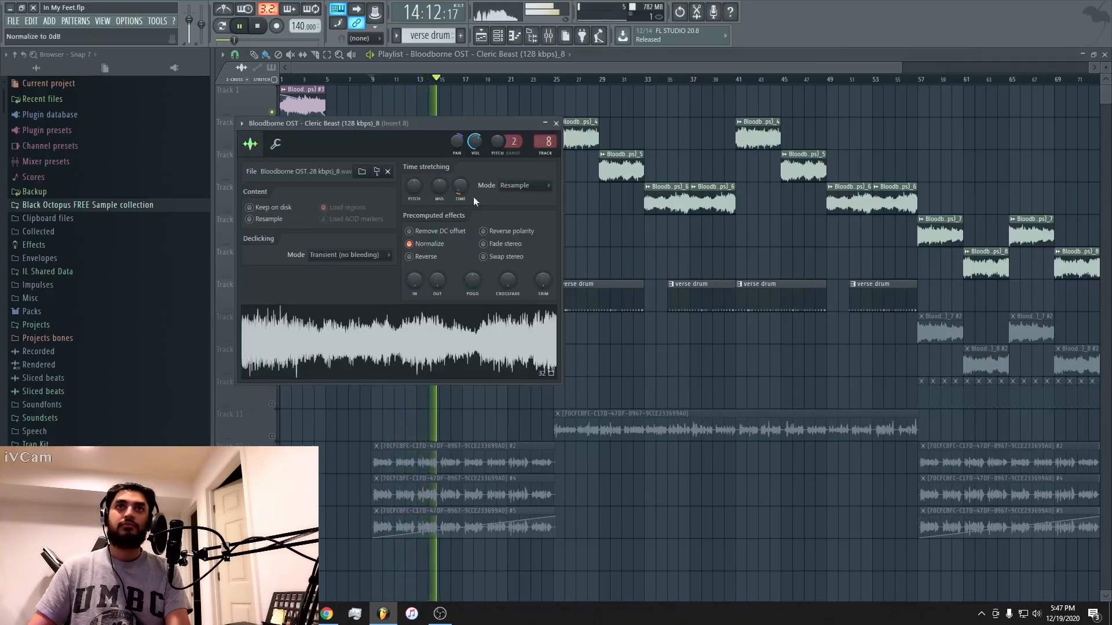
{"action": "double_click", "coordinate": [545, 142]}
{"action": "key", "text": "space"}
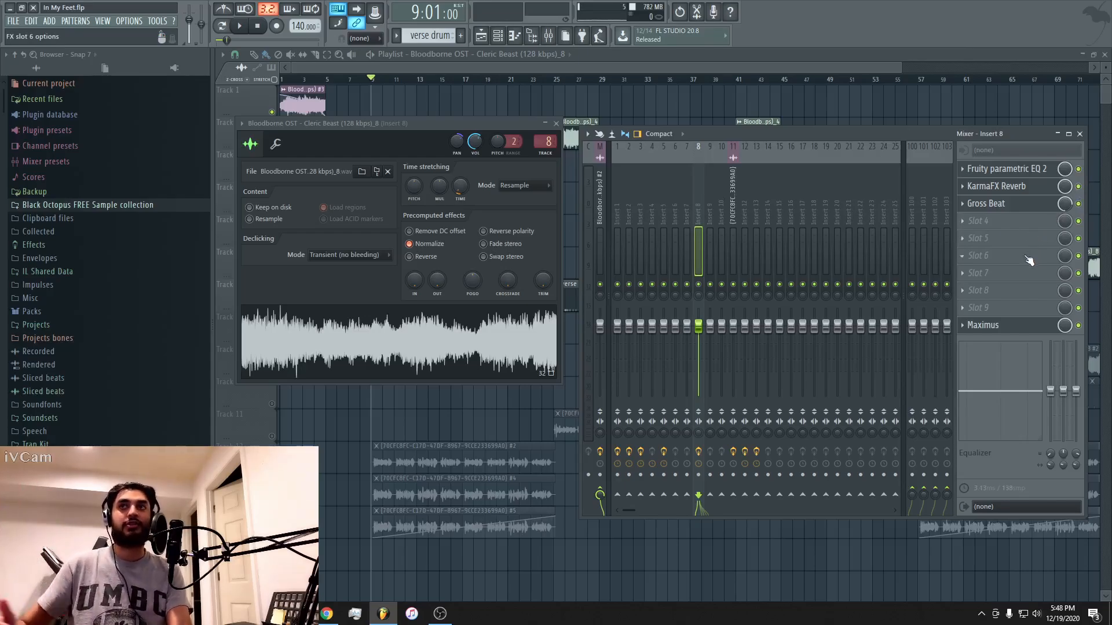
Play the sample chops from bar 9 with the Insert 8 effects enabled, returning to the playlist during playback.
{"action": "key", "text": "space"}
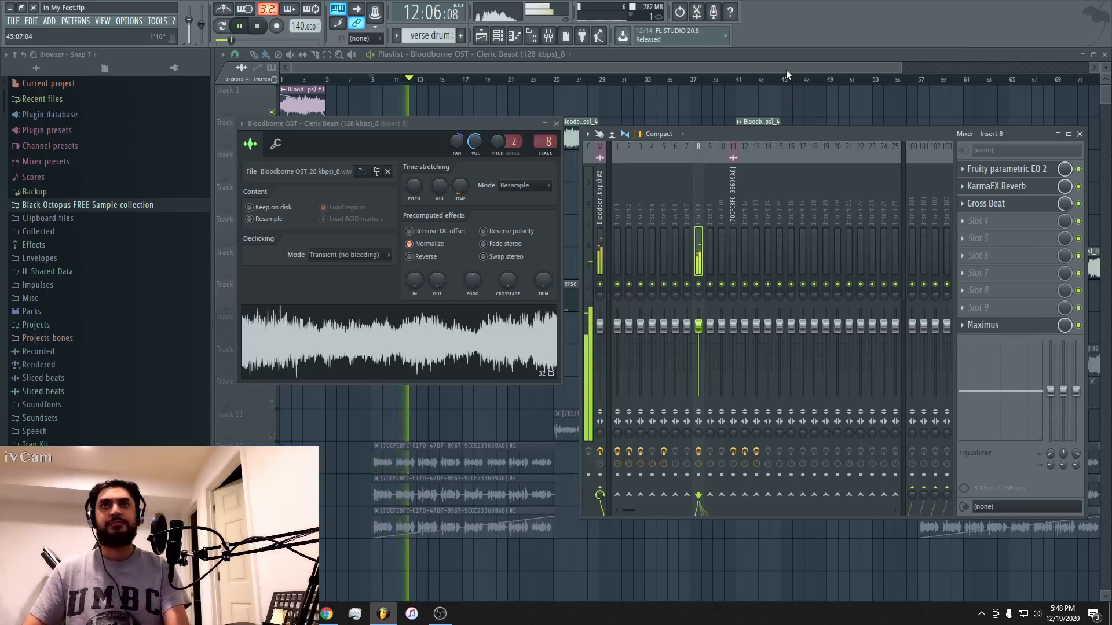
{"action": "key", "text": "F12"}
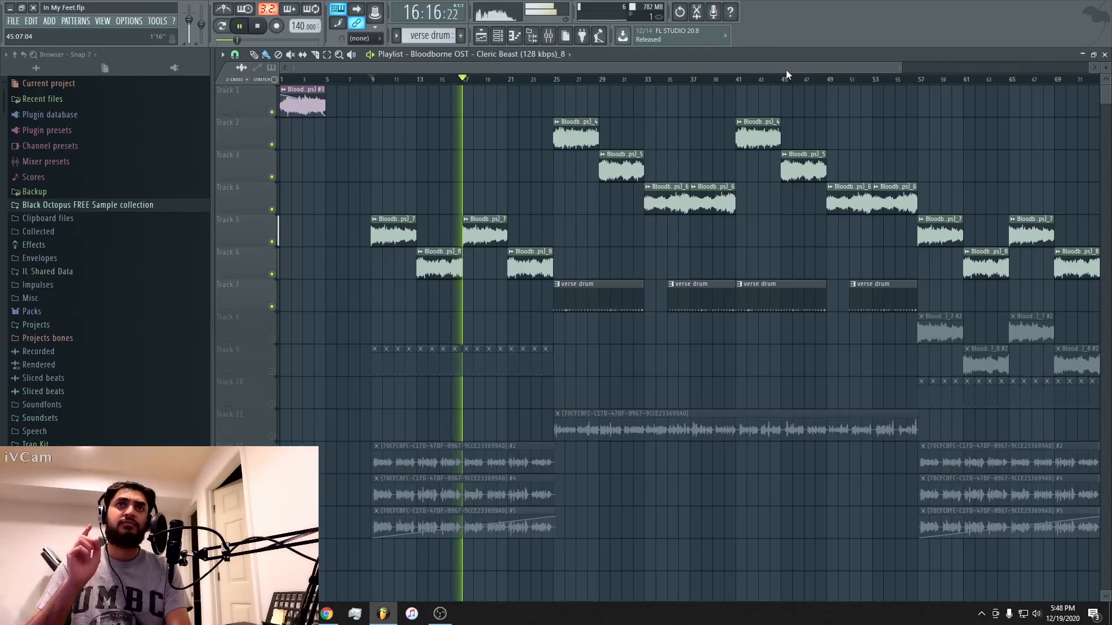
{"action": "key", "text": "space"}
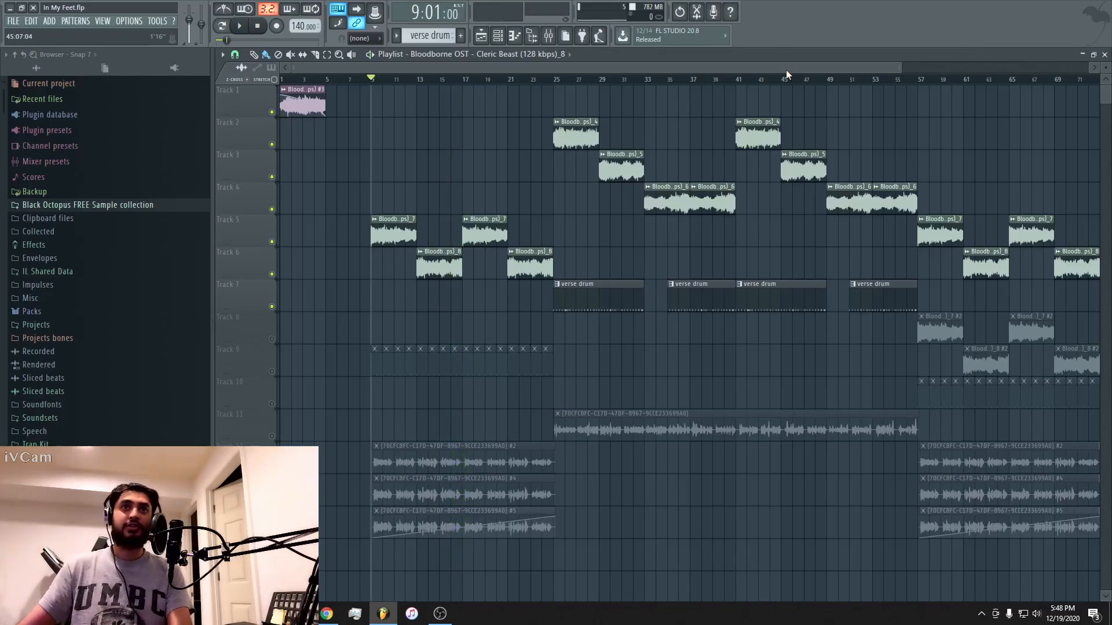
Unmute Track 9, view its hook drum pattern in the channel rack and piano roll, and return to the playlist.
{"action": "left_click", "coordinate": [271, 373]}
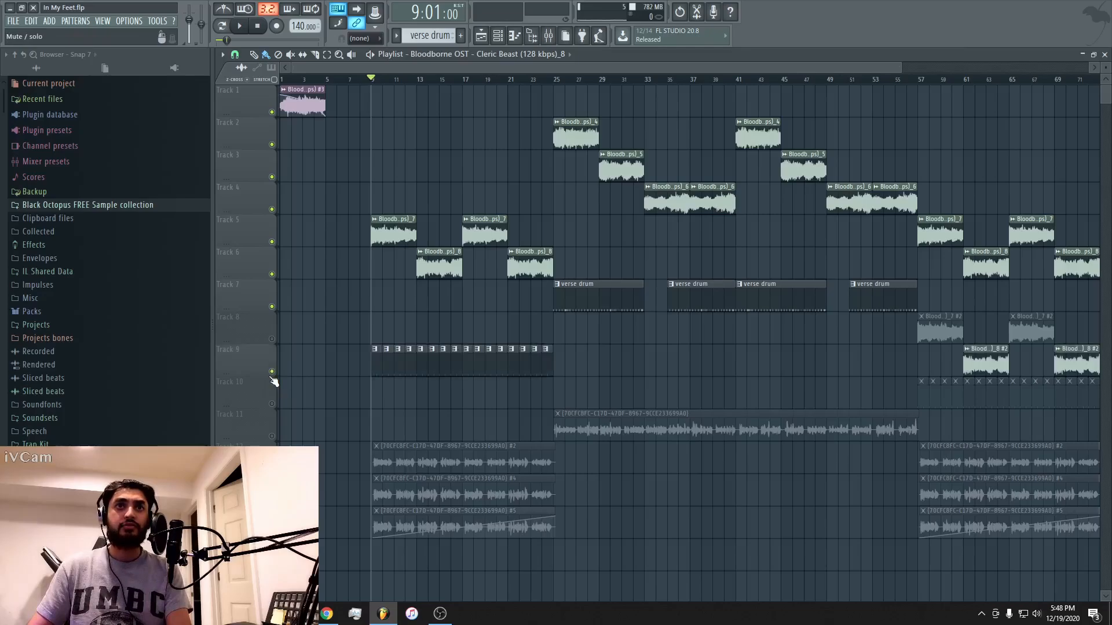
{"action": "double_click", "coordinate": [375, 367]}
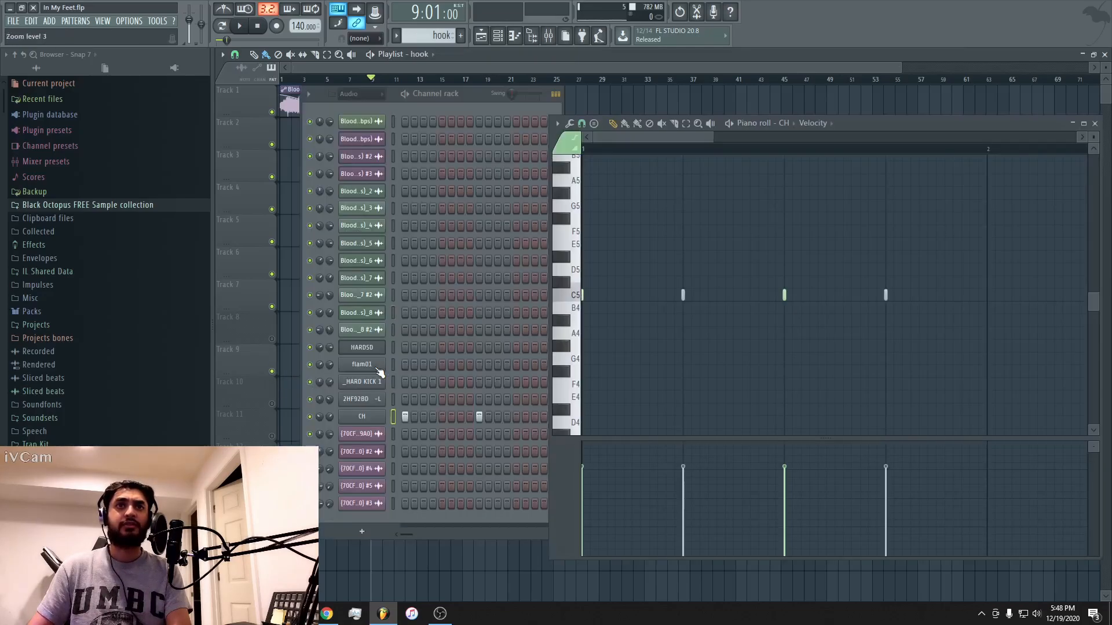
{"action": "left_click", "coordinate": [660, 64]}
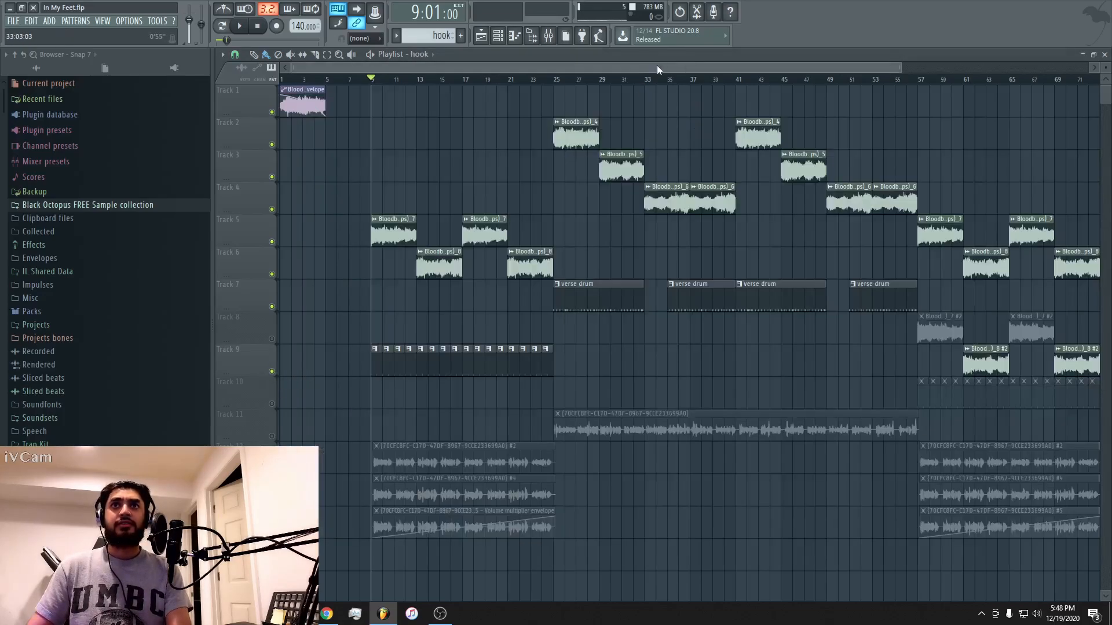
Solo Track 9 and play the hook drums alone from bar 9.
{"action": "left_click", "coordinate": [277, 372], "text": "ctrl"}
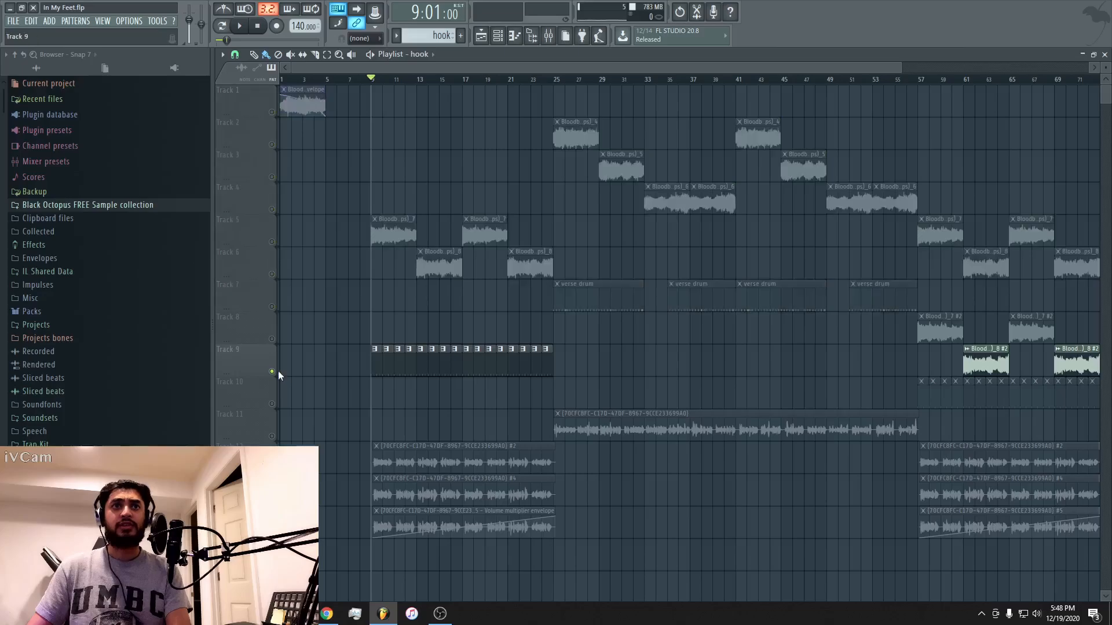
{"action": "key", "text": "space"}
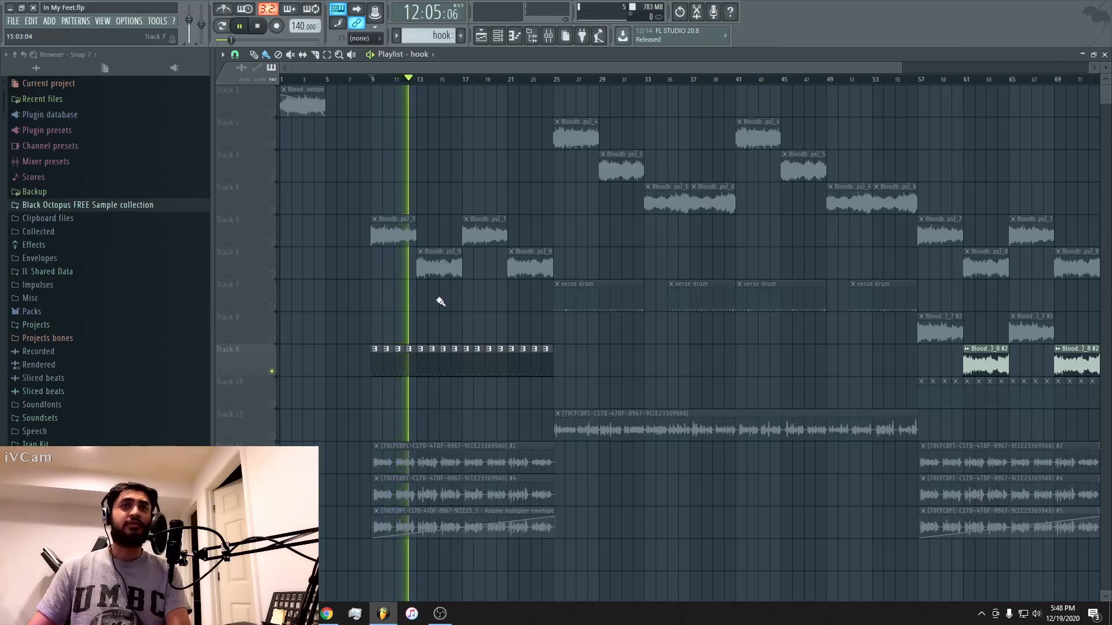
{"action": "key", "text": "space"}
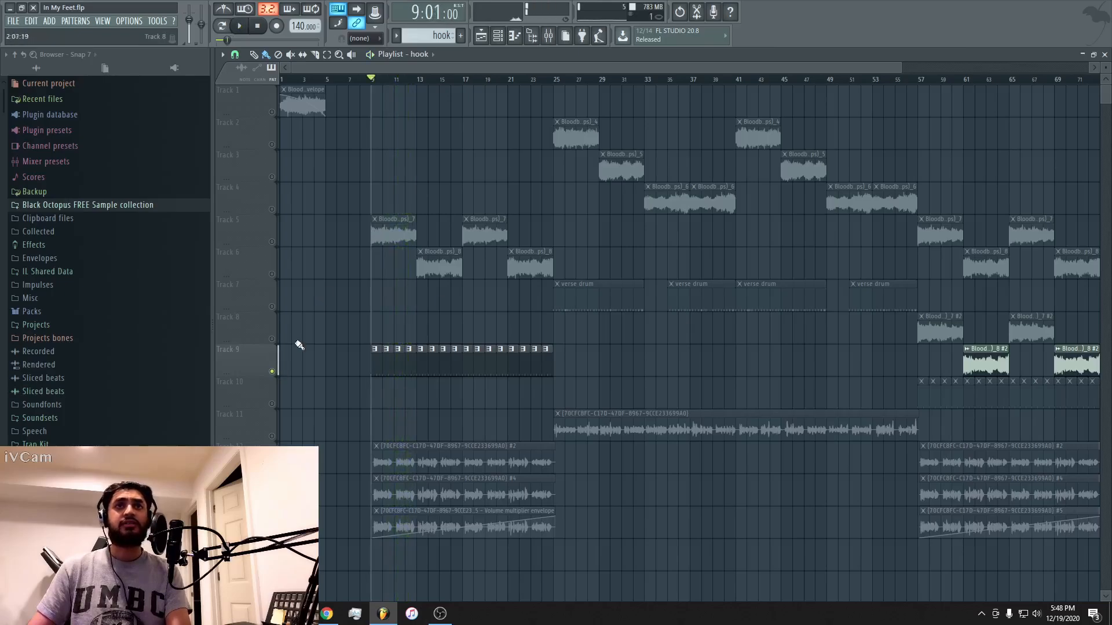
Restore all playlist tracks, mute vocal Tracks 12 to 14, and play the hook's samples and drums together from bar 9.
{"action": "right_click", "coordinate": [272, 371]}
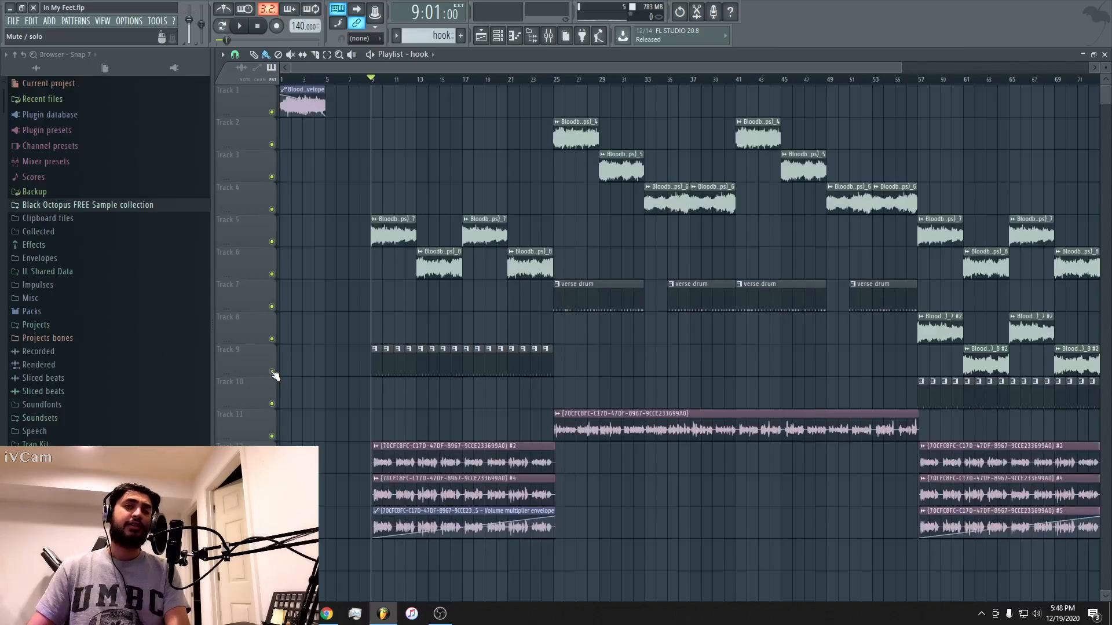
{"action": "left_click", "coordinate": [272, 469]}
{"action": "left_click", "coordinate": [272, 501]}
{"action": "left_click", "coordinate": [272, 533]}
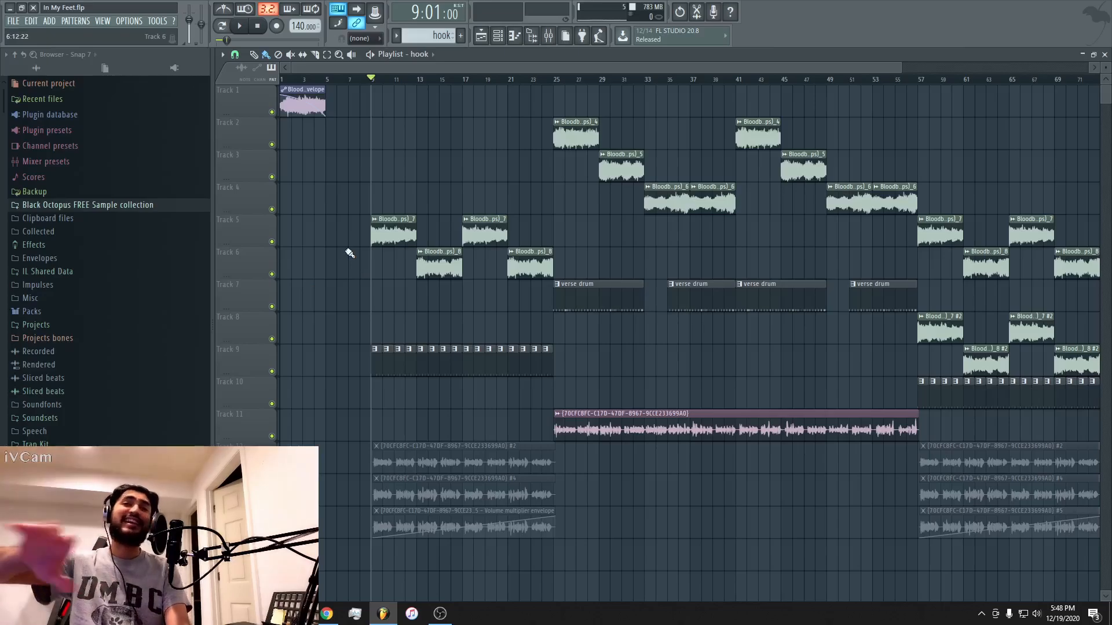
{"action": "key", "text": "space"}
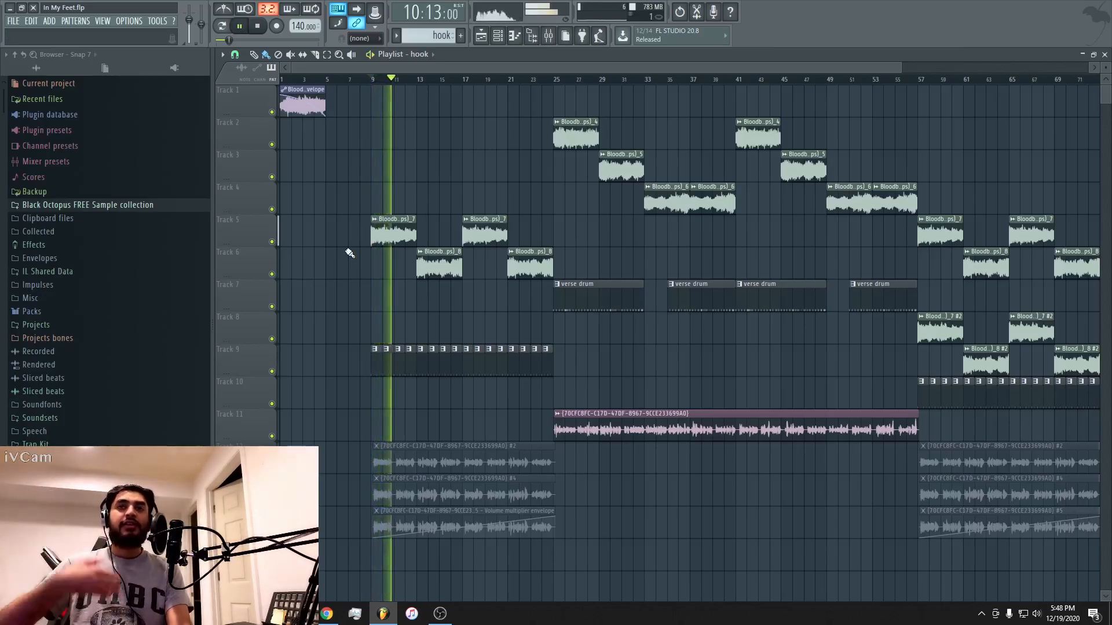
{"action": "key", "text": "space"}
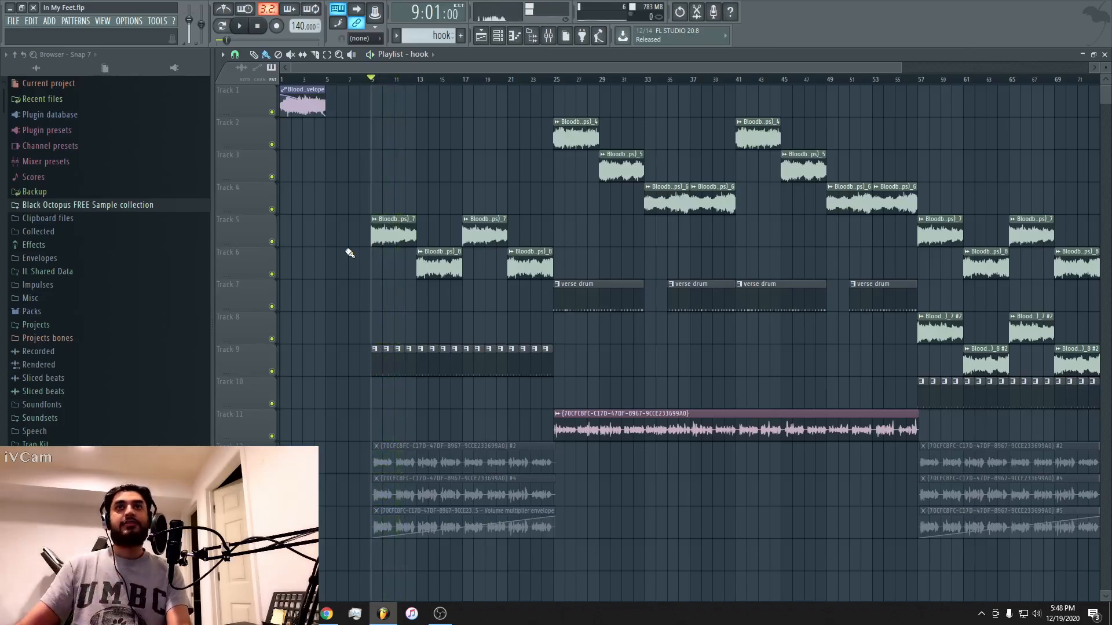
Set the playhead to bar 25 and leave only Tracks 2, 3 and 4 active for the verse samples.
{"action": "left_click", "coordinate": [555, 82]}
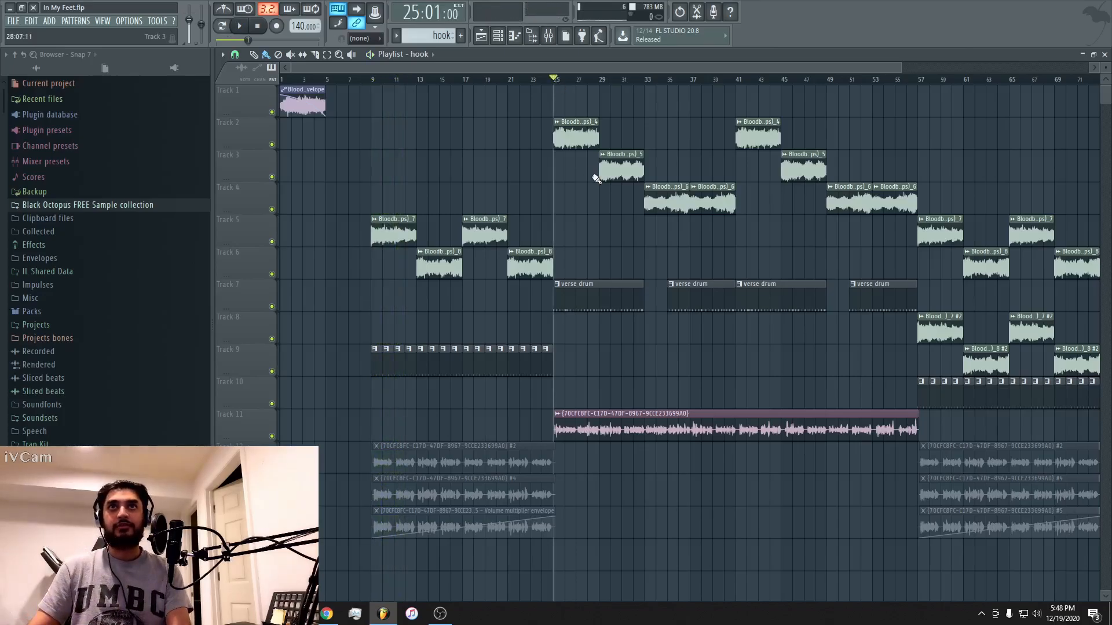
{"action": "left_click", "coordinate": [273, 145], "text": "ctrl"}
{"action": "left_click", "coordinate": [272, 177]}
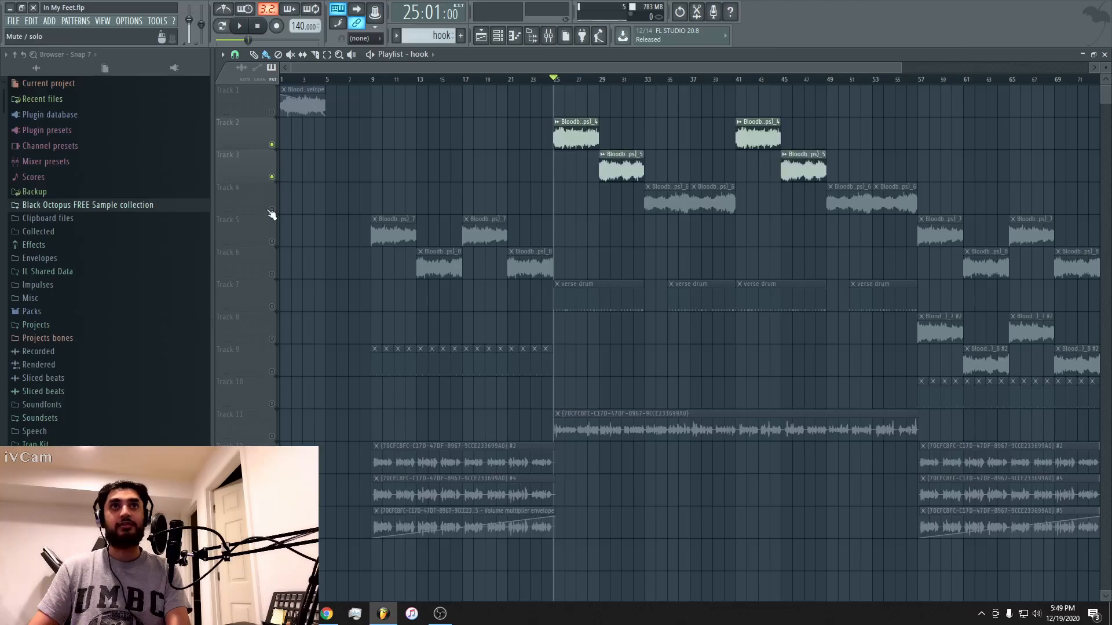
{"action": "left_click", "coordinate": [272, 209]}
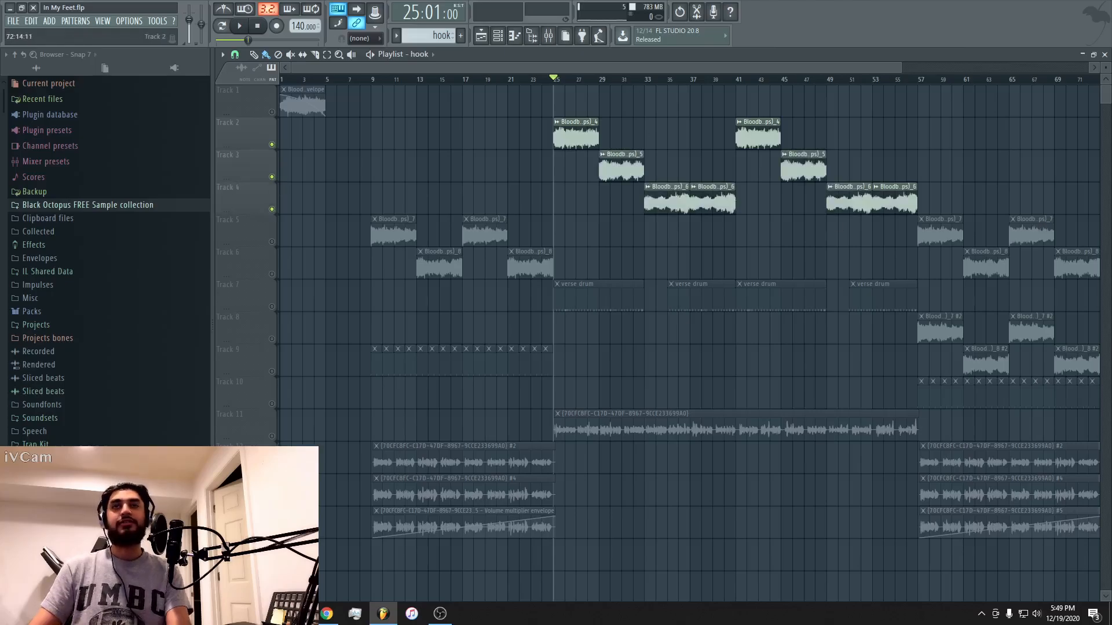
Inspect the sampler settings of the first verse clips on Tracks 2, 3 and 4, and return to the playlist.
{"action": "double_click", "coordinate": [582, 130]}
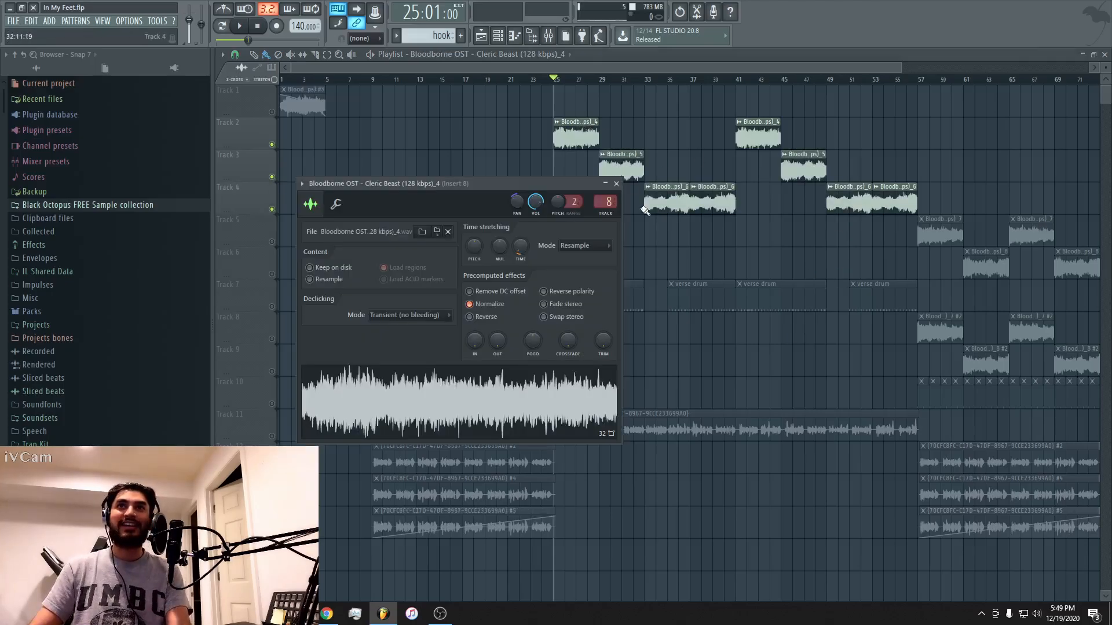
{"action": "double_click", "coordinate": [623, 169]}
{"action": "double_click", "coordinate": [656, 192]}
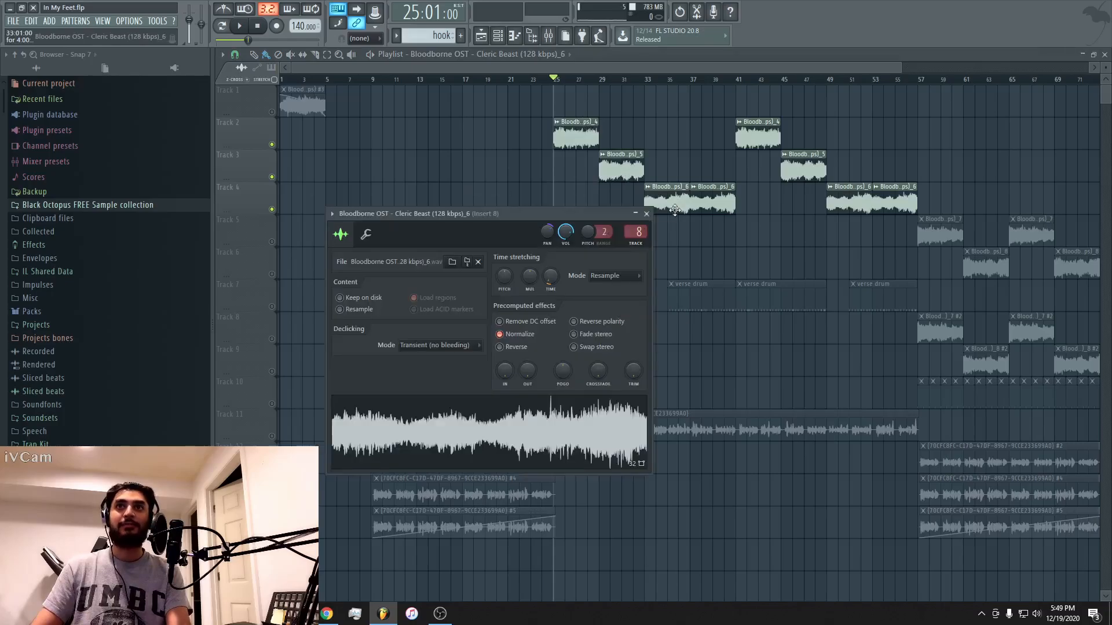
{"action": "left_click", "coordinate": [639, 217]}
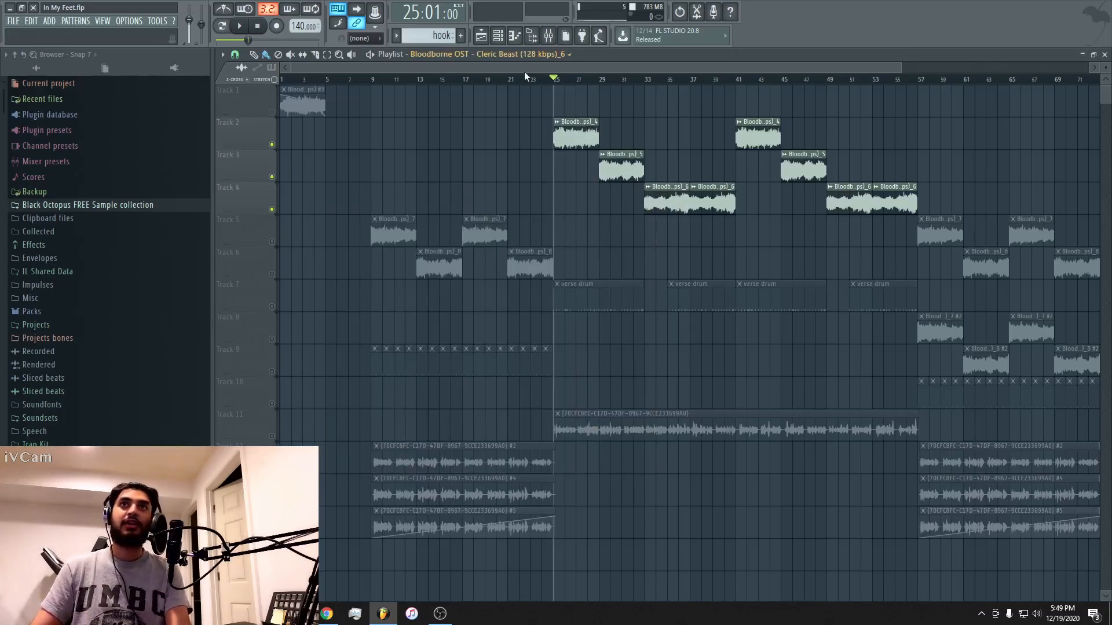
Play the first Track 2 verse sample from bar 25 with Fruity parametric EQ 2, KarmaFX Reverb and Gross Beat bypassed on Insert 8.
{"action": "left_click_drag", "start_coordinate": [527, 69], "coordinate": [663, 68]}
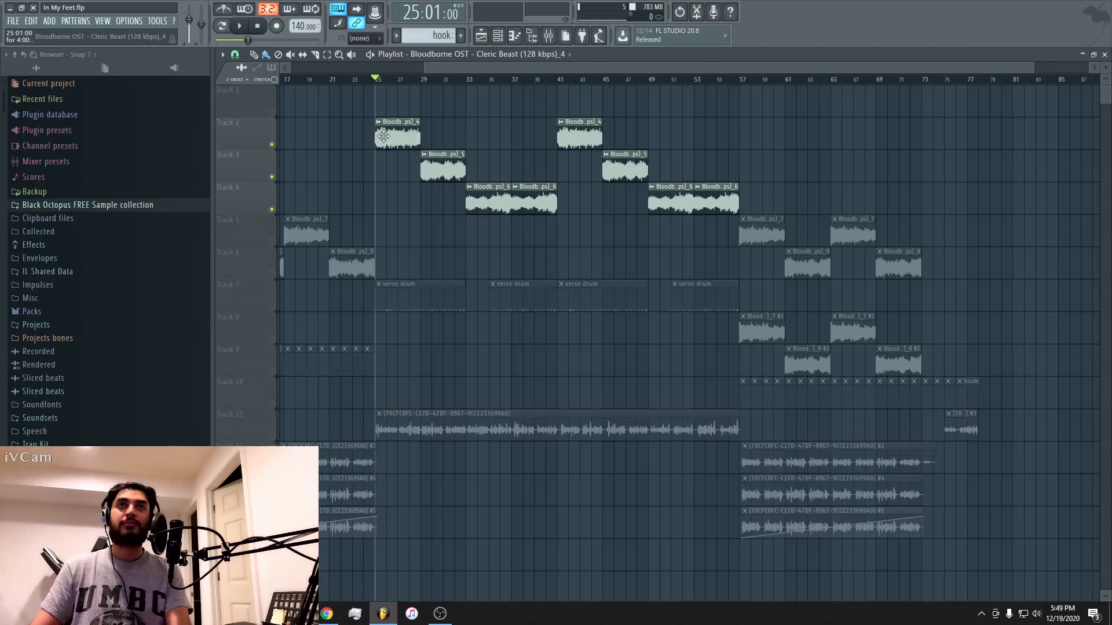
{"action": "double_click", "coordinate": [384, 136]}
{"action": "left_click", "coordinate": [608, 200]}
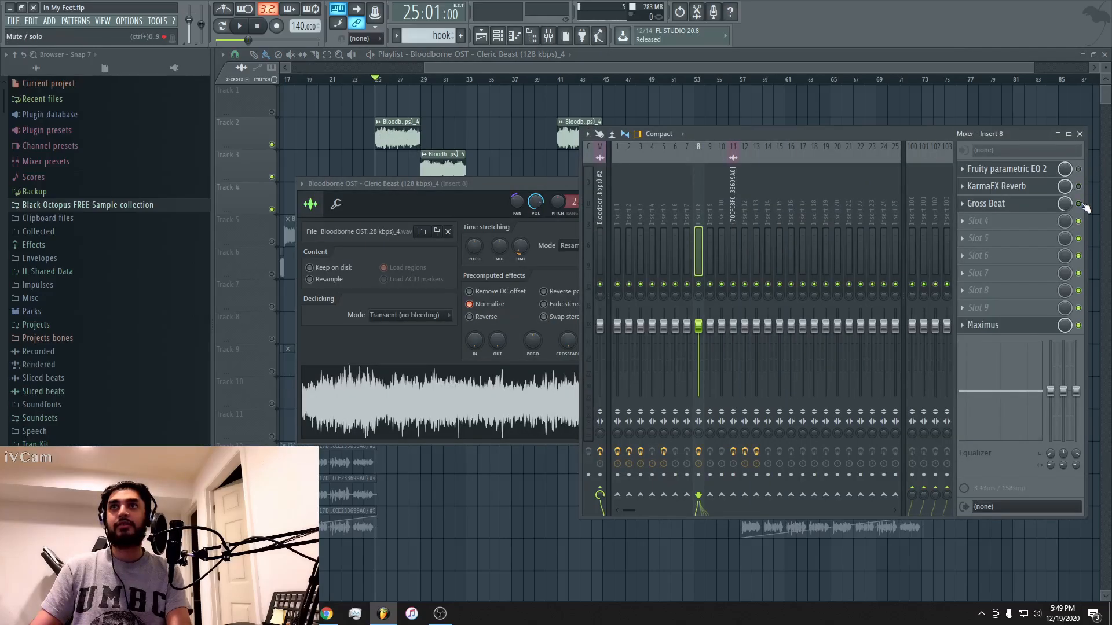
{"action": "key", "text": "space"}
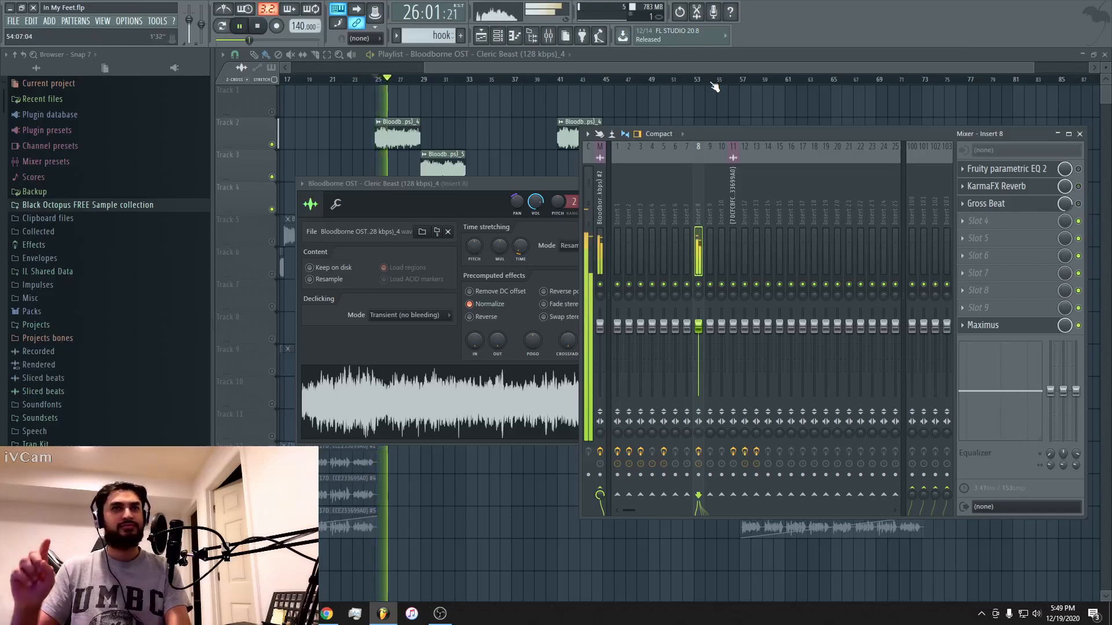
{"action": "key", "text": "space"}
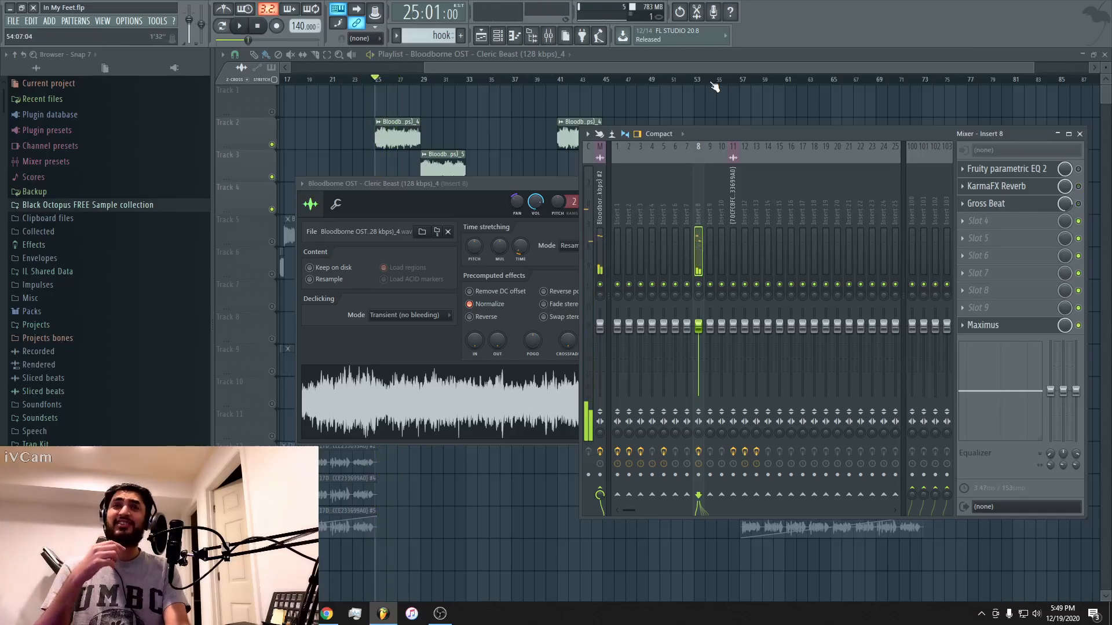
{"action": "key", "text": "space"}
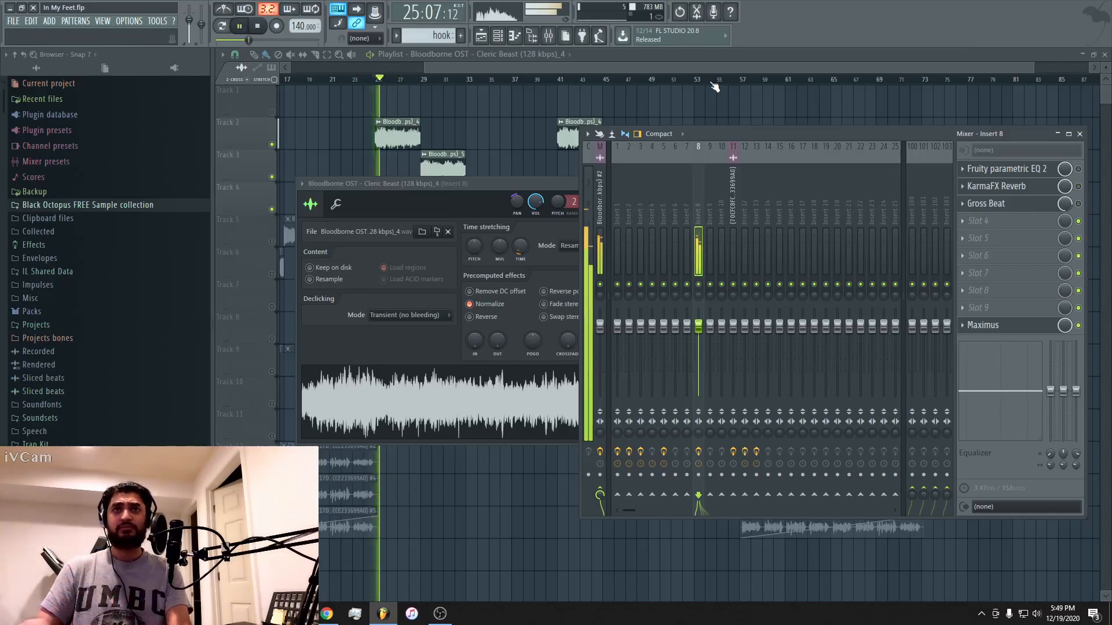
Inspect the sampler settings of the first Track 3 and Track 4 verse clips during playback, and stop the playback.
{"action": "double_click", "coordinate": [441, 172]}
{"action": "left_click_drag", "start_coordinate": [535, 200], "coordinate": [763, 205]}
{"action": "double_click", "coordinate": [486, 190]}
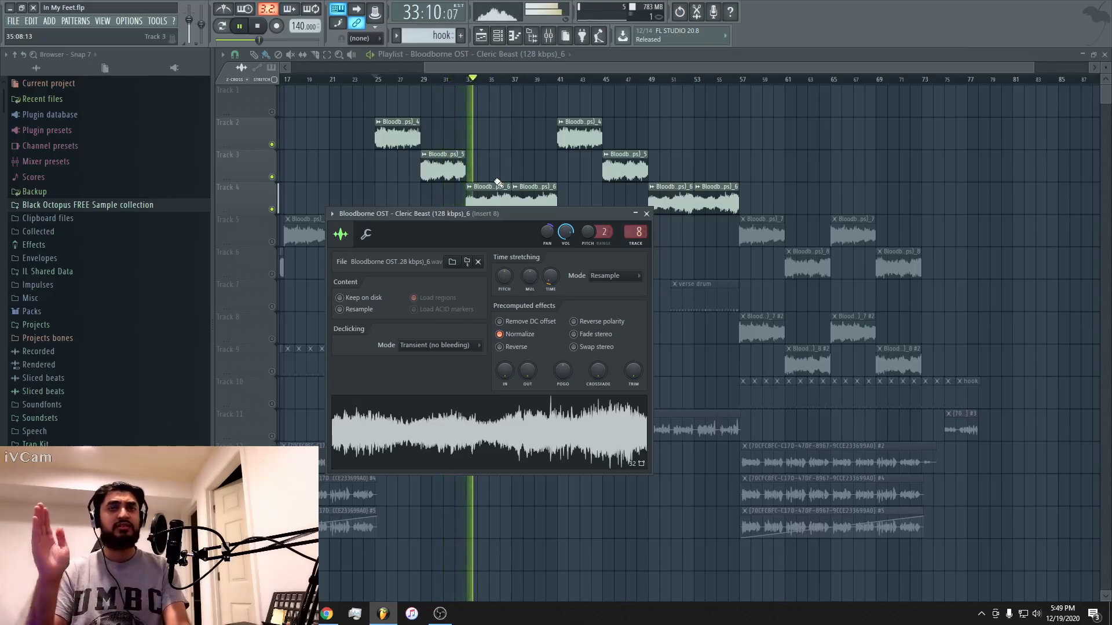
{"action": "left_click_drag", "start_coordinate": [531, 65], "coordinate": [516, 67]}
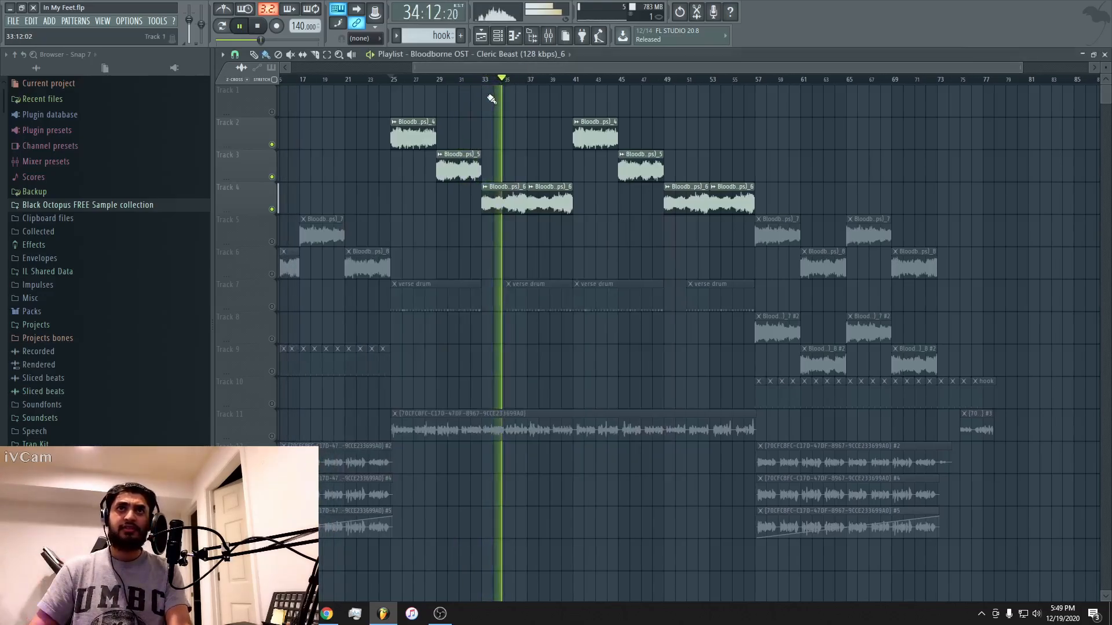
{"action": "key", "text": "space"}
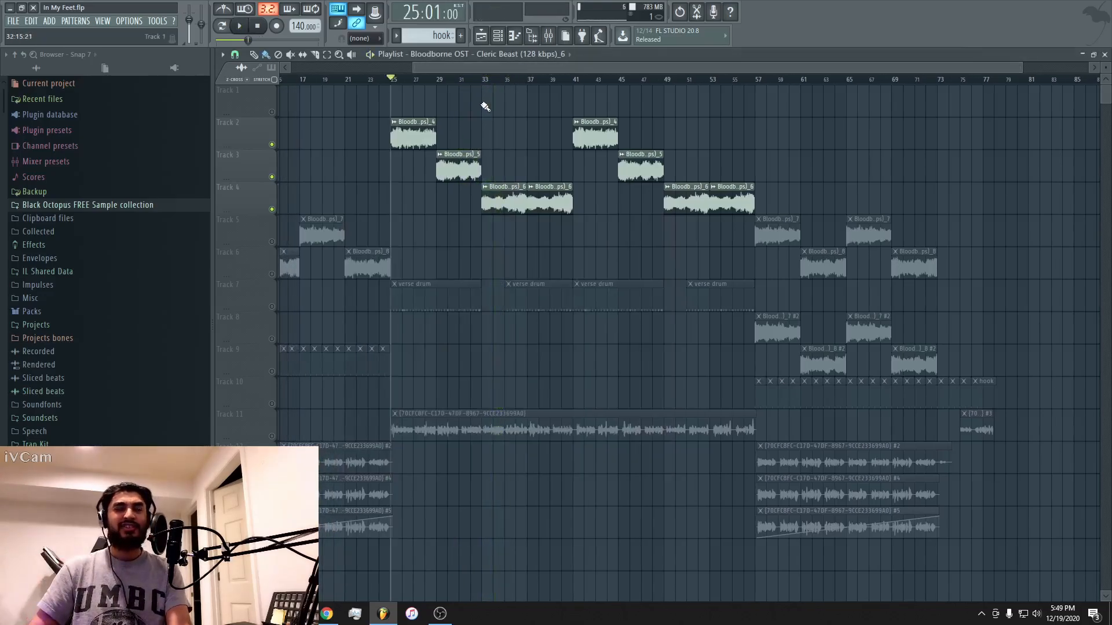
Play the verse samples from bar 25 with the Insert 8 effects enabled, and return to the playlist.
{"action": "double_click", "coordinate": [428, 134]}
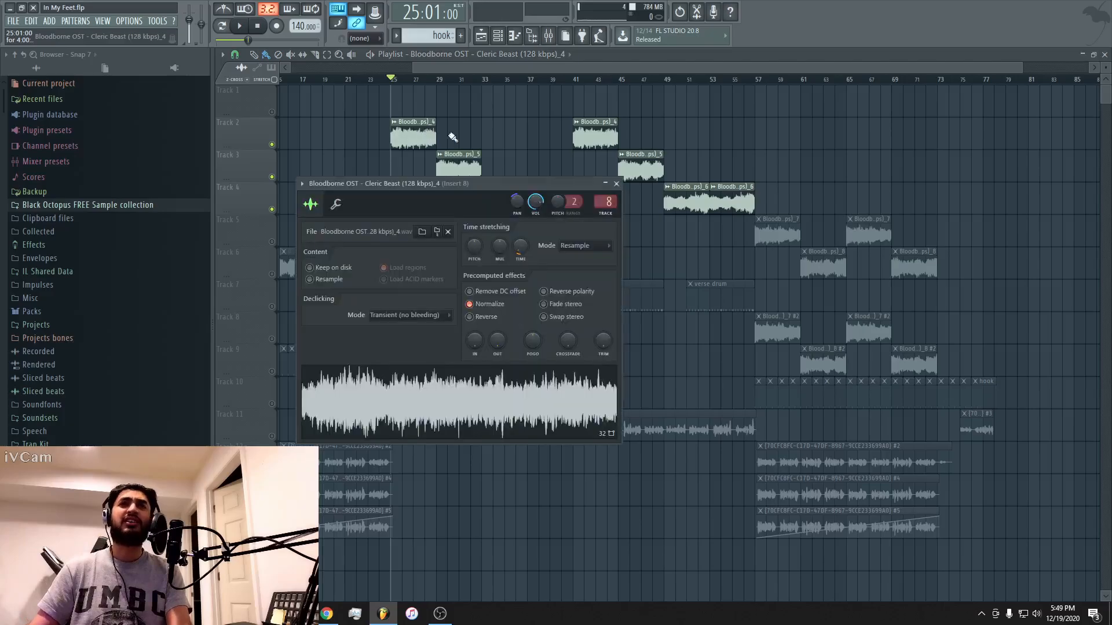
{"action": "double_click", "coordinate": [607, 202]}
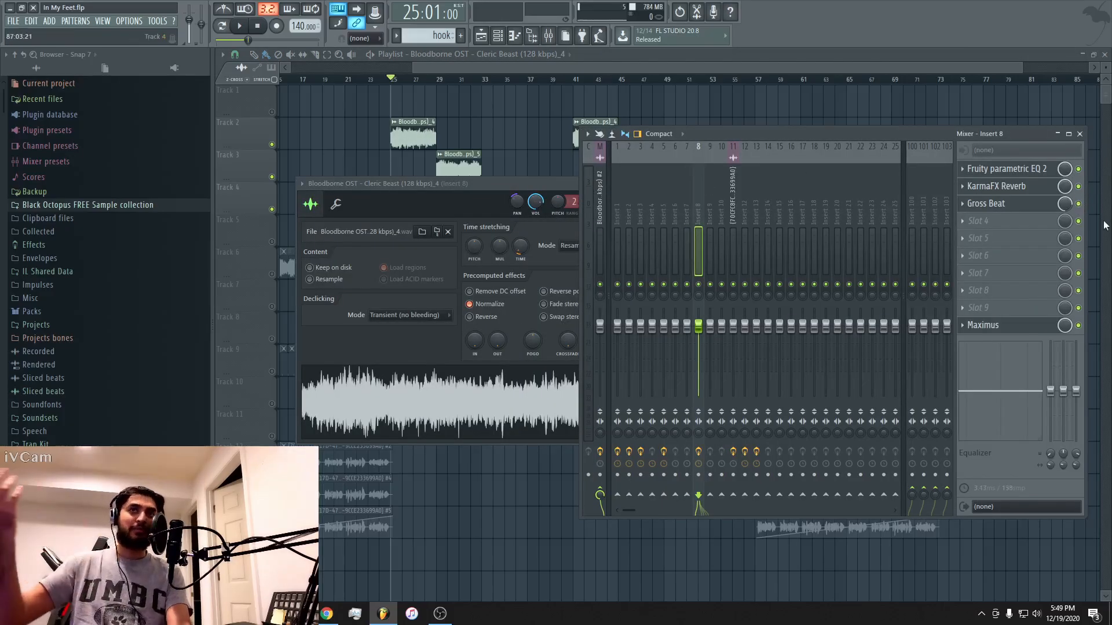
{"action": "key", "text": "space"}
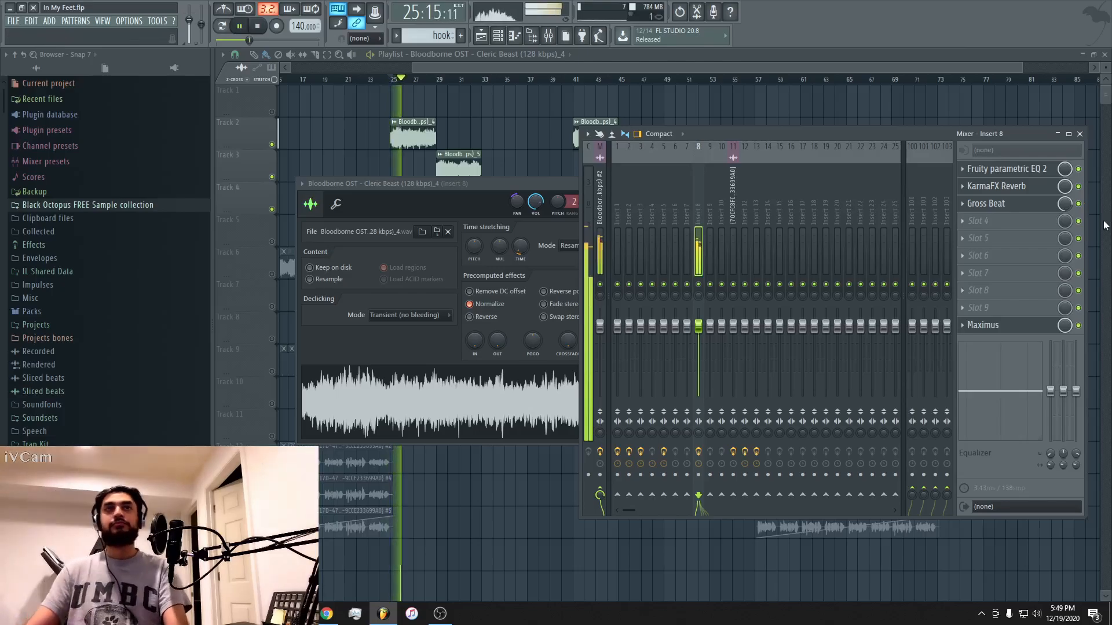
{"action": "key", "text": "space"}
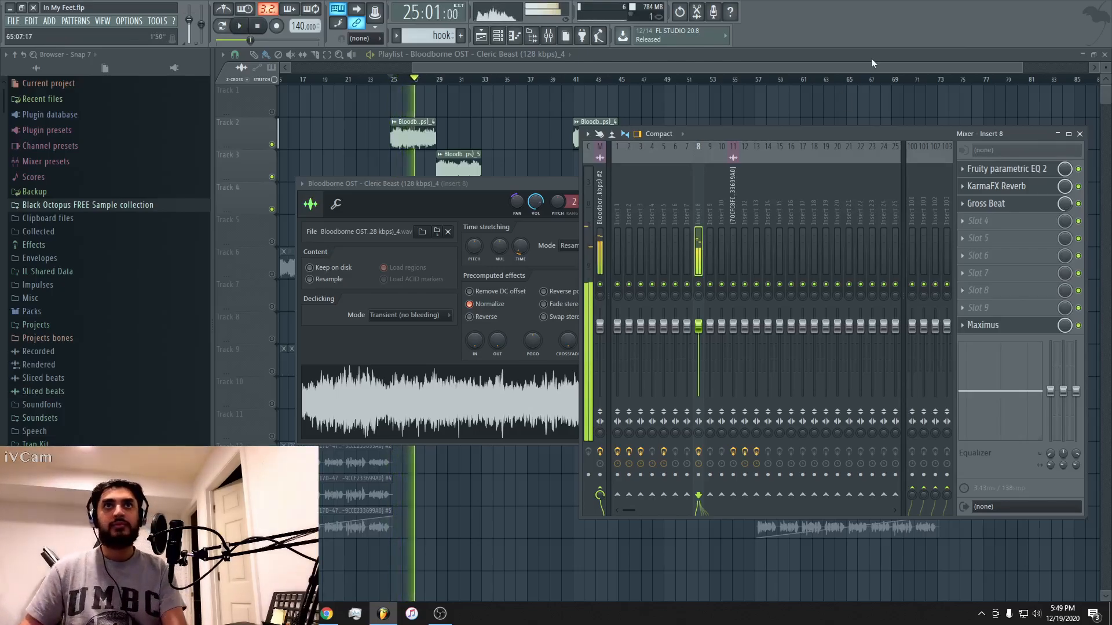
{"action": "key", "text": "space"}
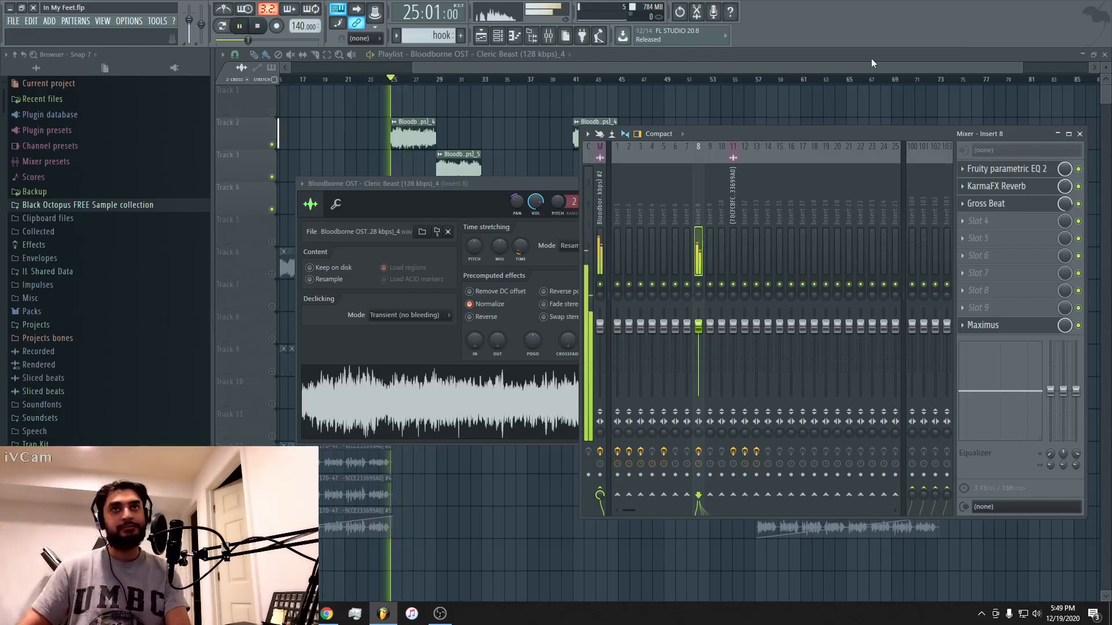
{"action": "left_click", "coordinate": [933, 60]}
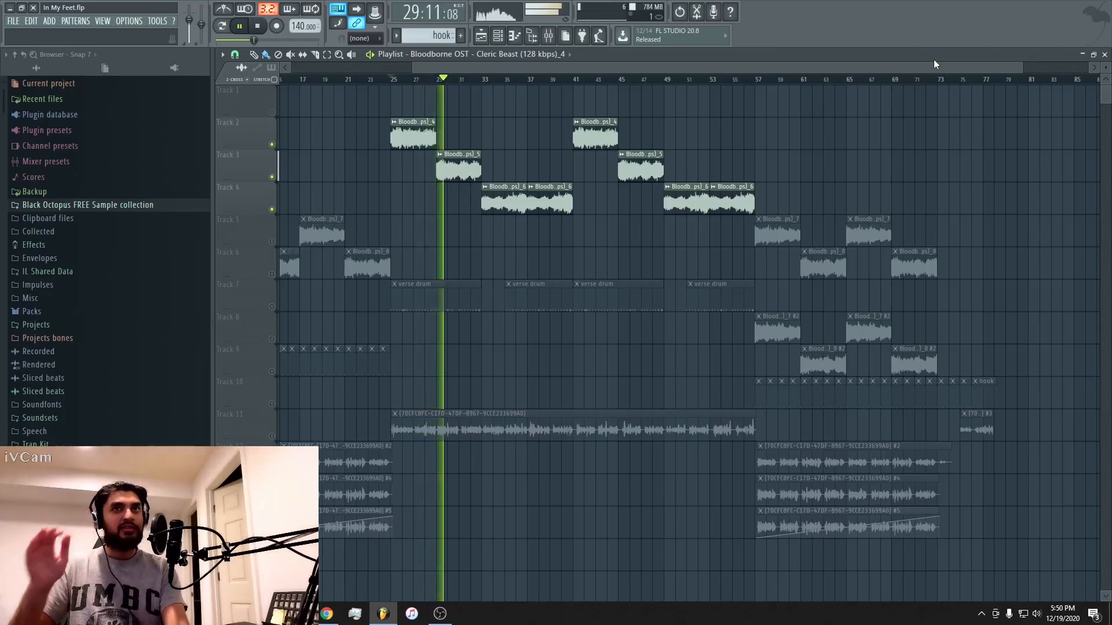
{"action": "key", "text": "space"}
Solo Track 7 and play the verse drums alone from bar 25.
{"action": "left_click", "coordinate": [273, 307]}
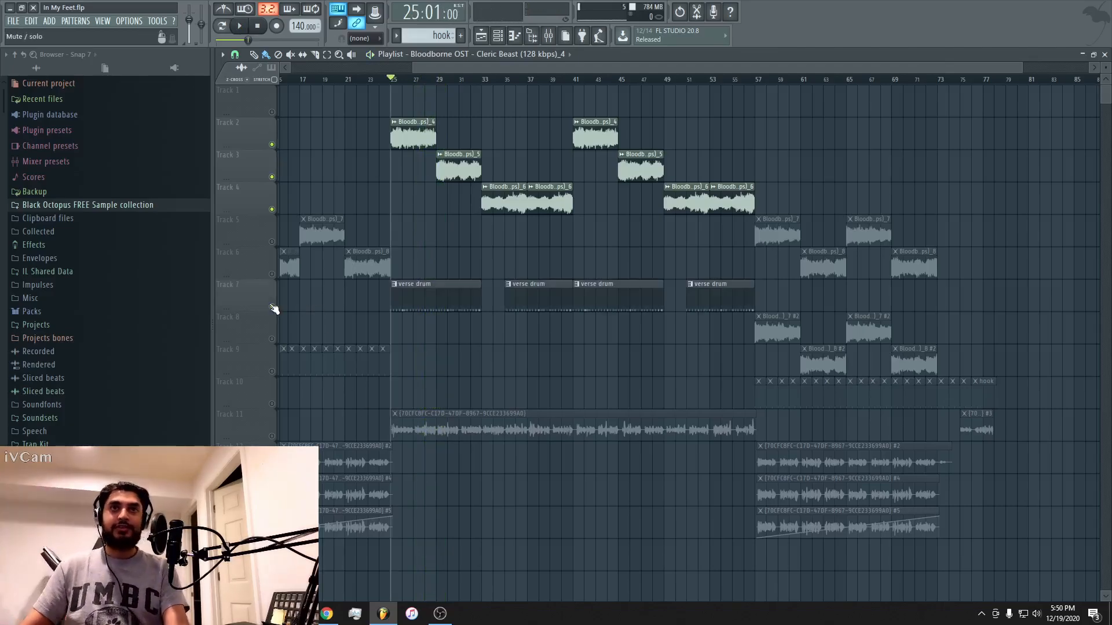
{"action": "right_click", "coordinate": [272, 307]}
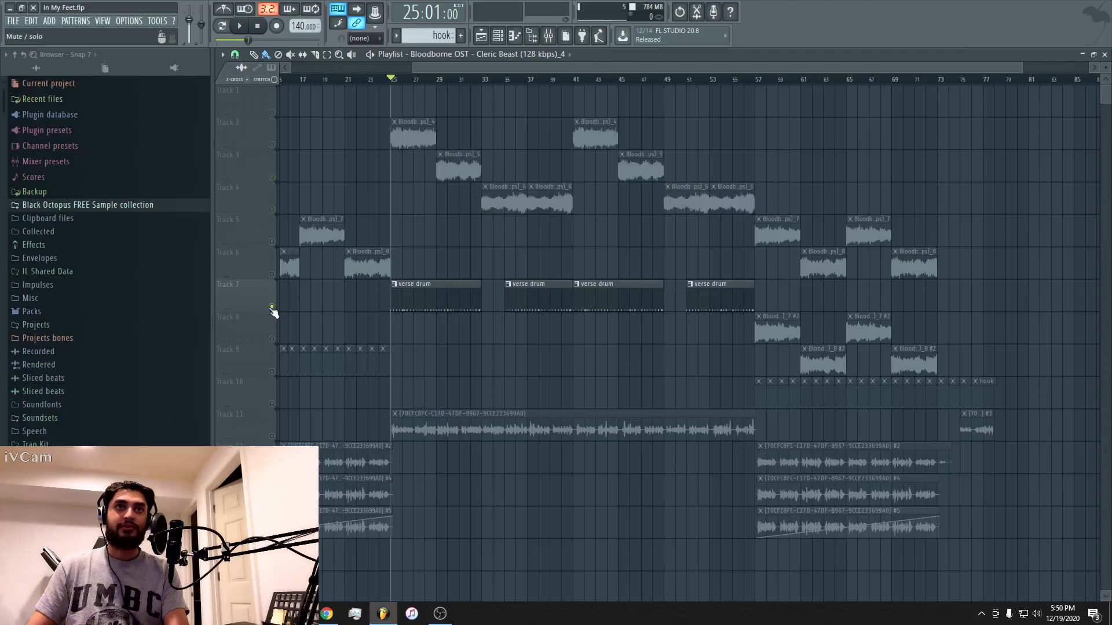
{"action": "key", "text": "space"}
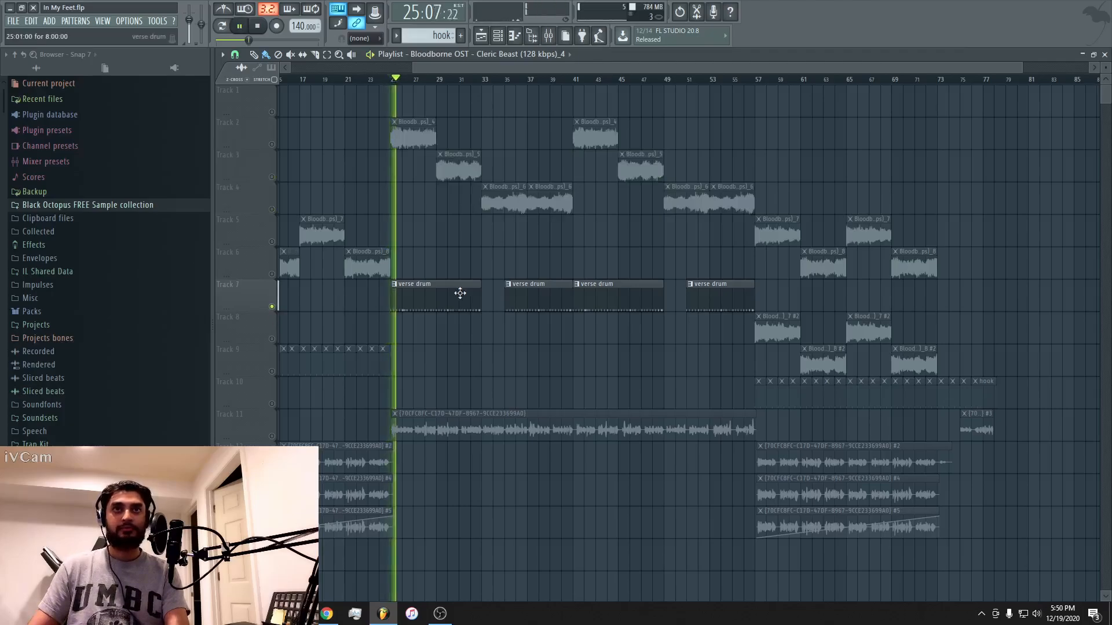
{"action": "key", "text": "space"}
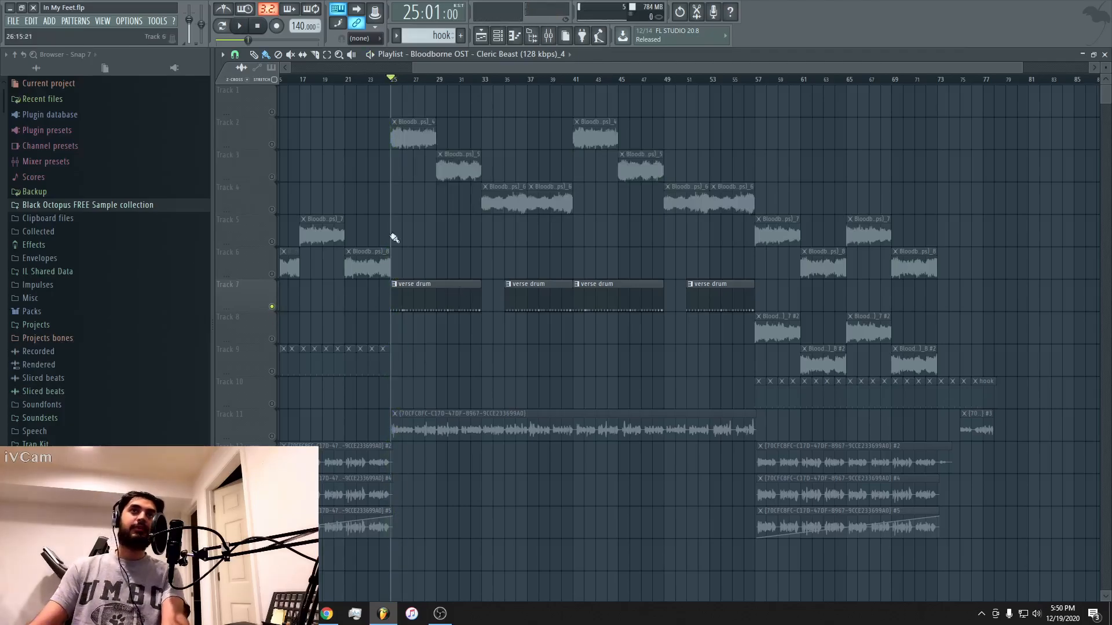
Unmute Track 2, play its verse sample together with the verse drums from bar 25, and mute Track 2 again.
{"action": "left_click", "coordinate": [272, 145]}
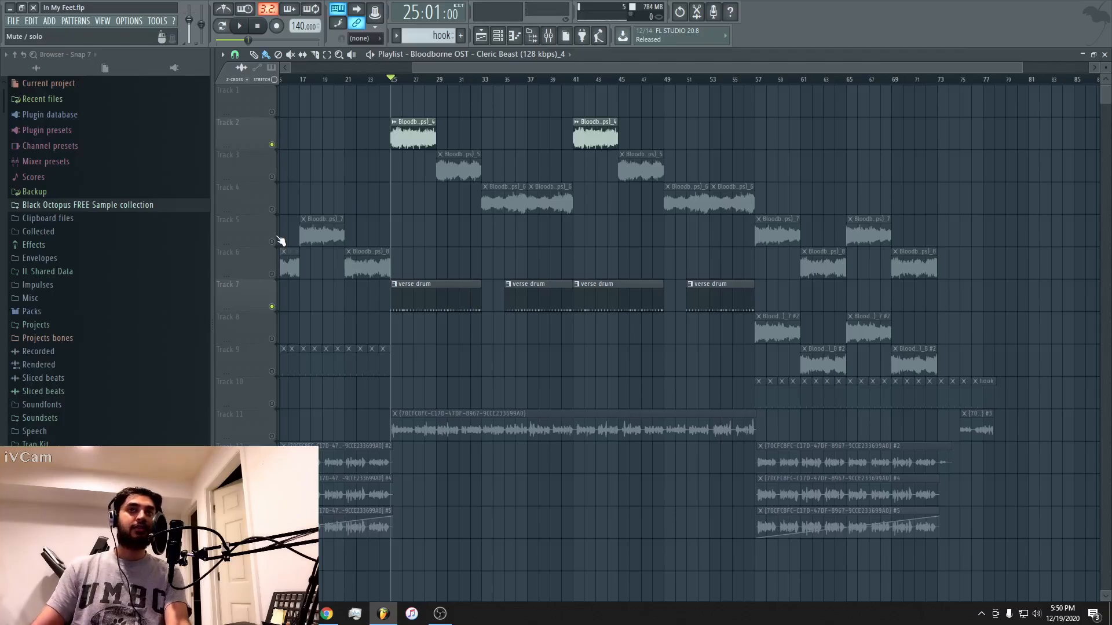
{"action": "key", "text": "space"}
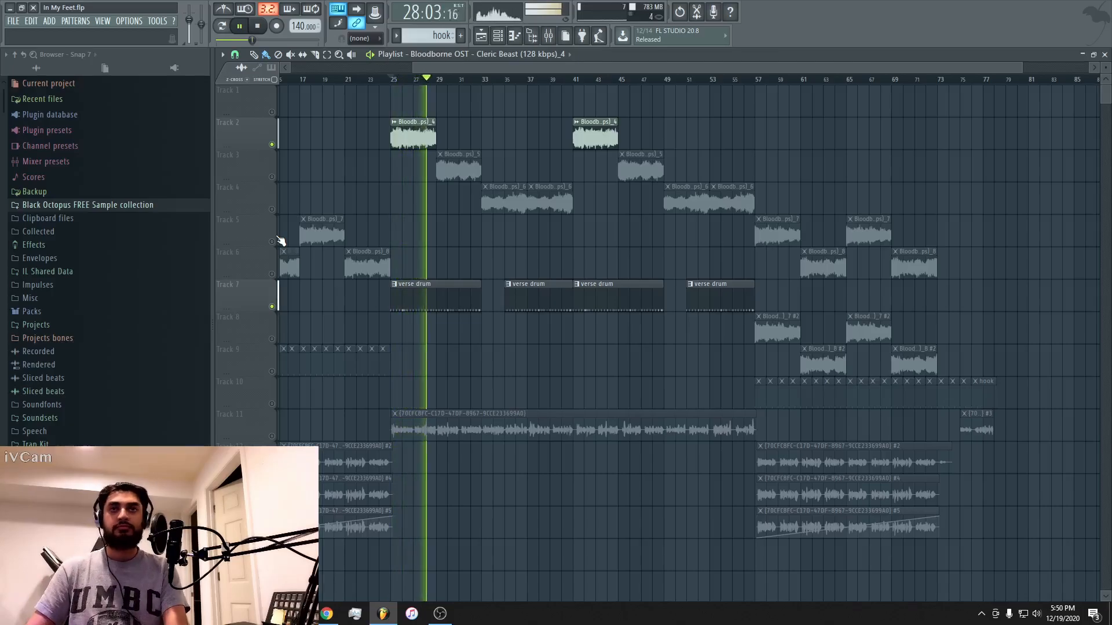
{"action": "key", "text": "space"}
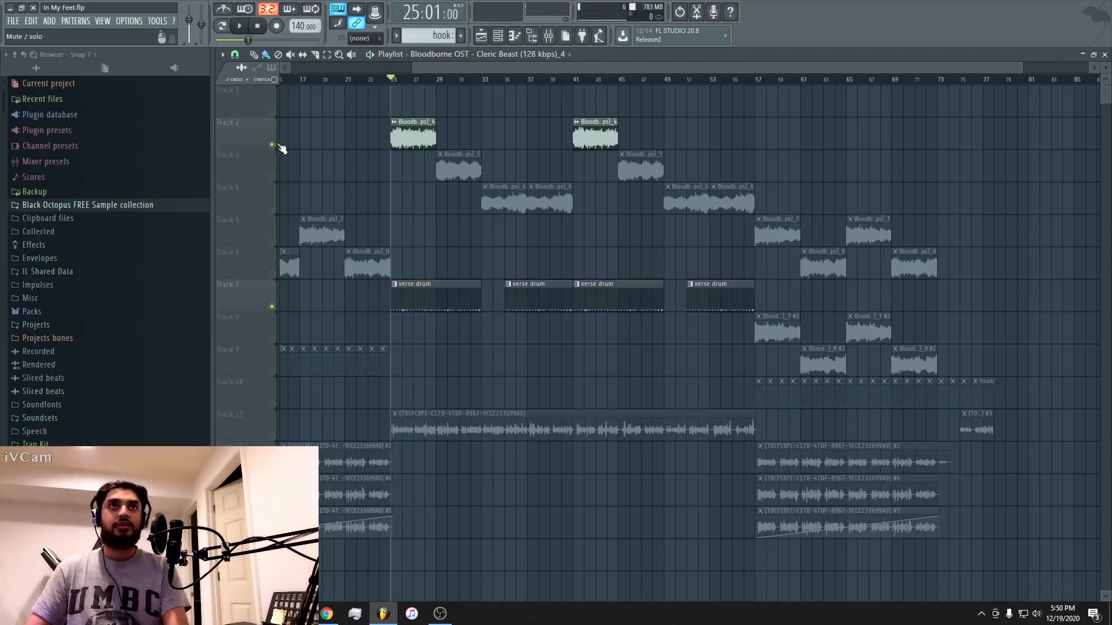
{"action": "left_click", "coordinate": [273, 145]}
Open the verse drum pattern in the channel rack and widen the rack to show its full step sequence.
{"action": "double_click", "coordinate": [402, 304]}
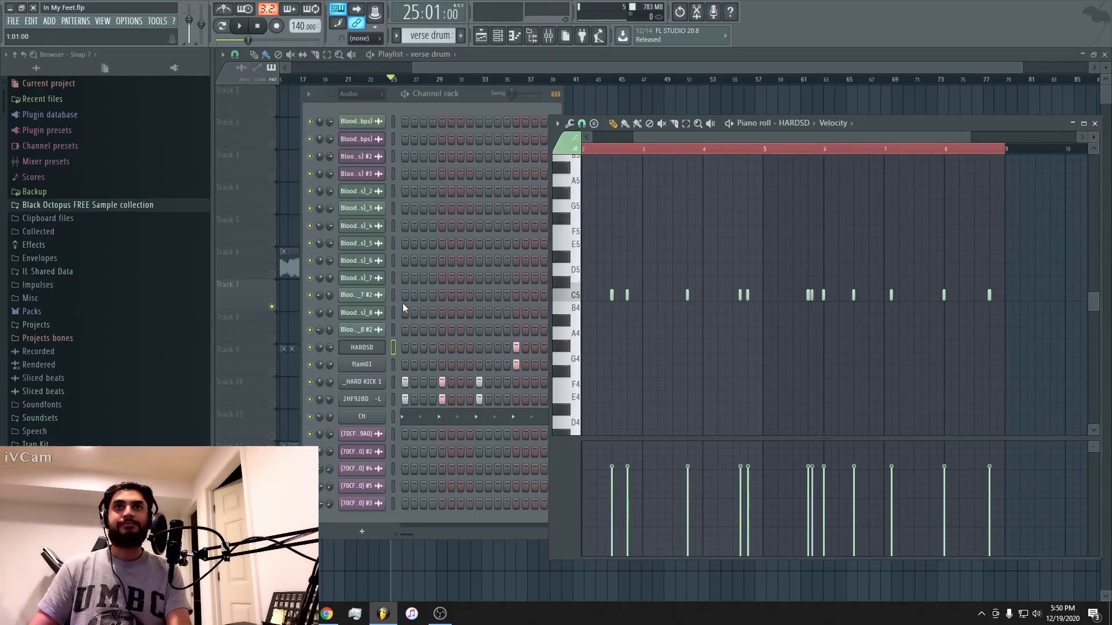
{"action": "left_click", "coordinate": [468, 102]}
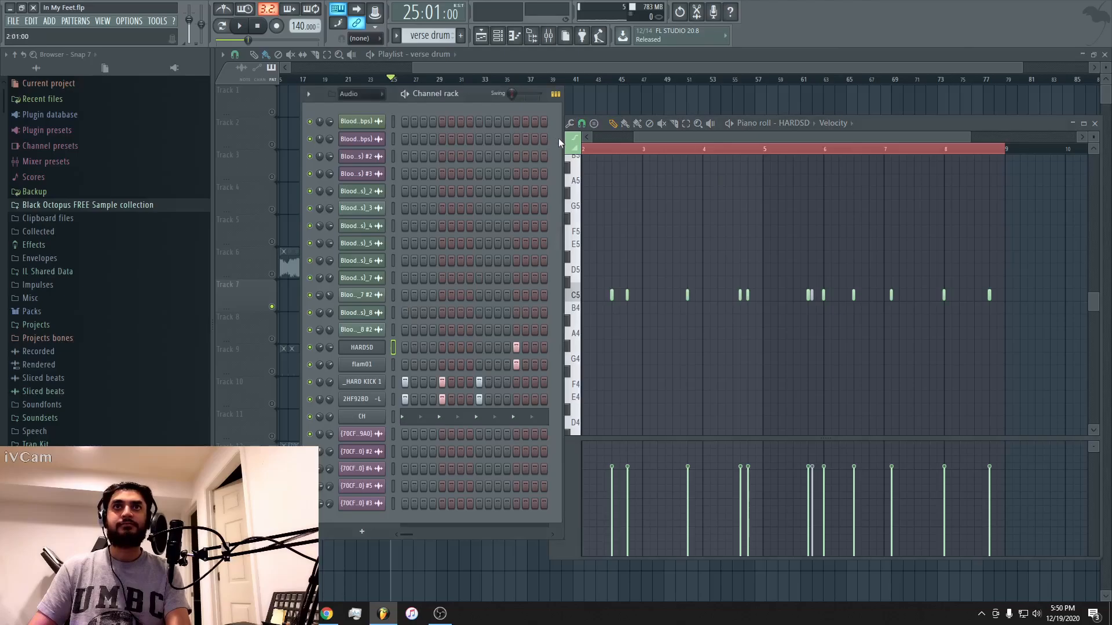
{"action": "left_click_drag", "start_coordinate": [560, 138], "coordinate": [1094, 96]}
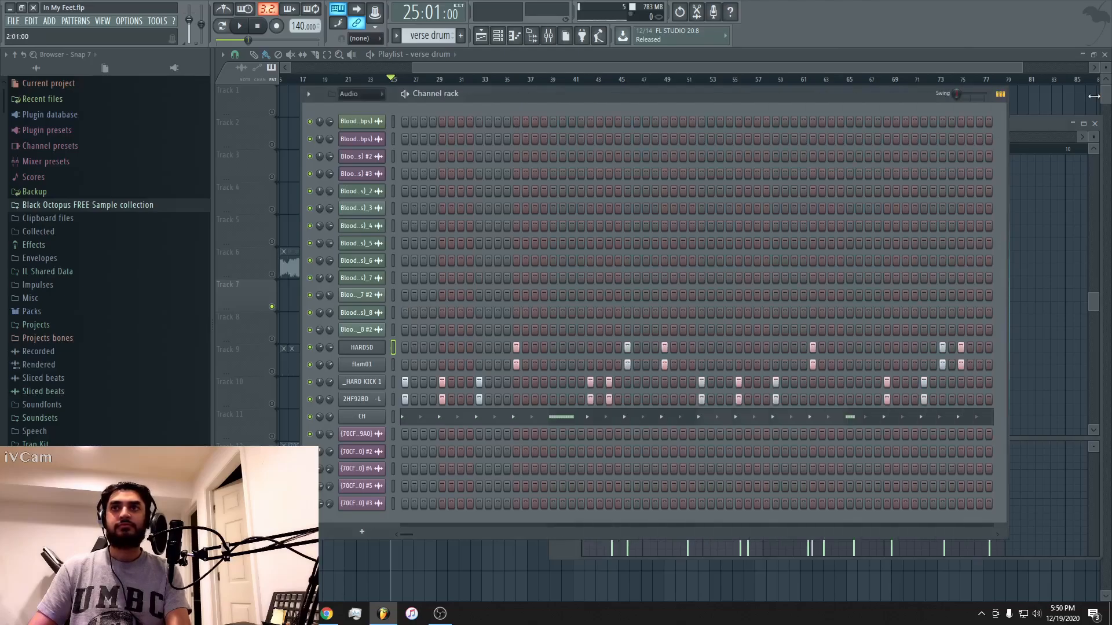
{"action": "left_click", "coordinate": [667, 80]}
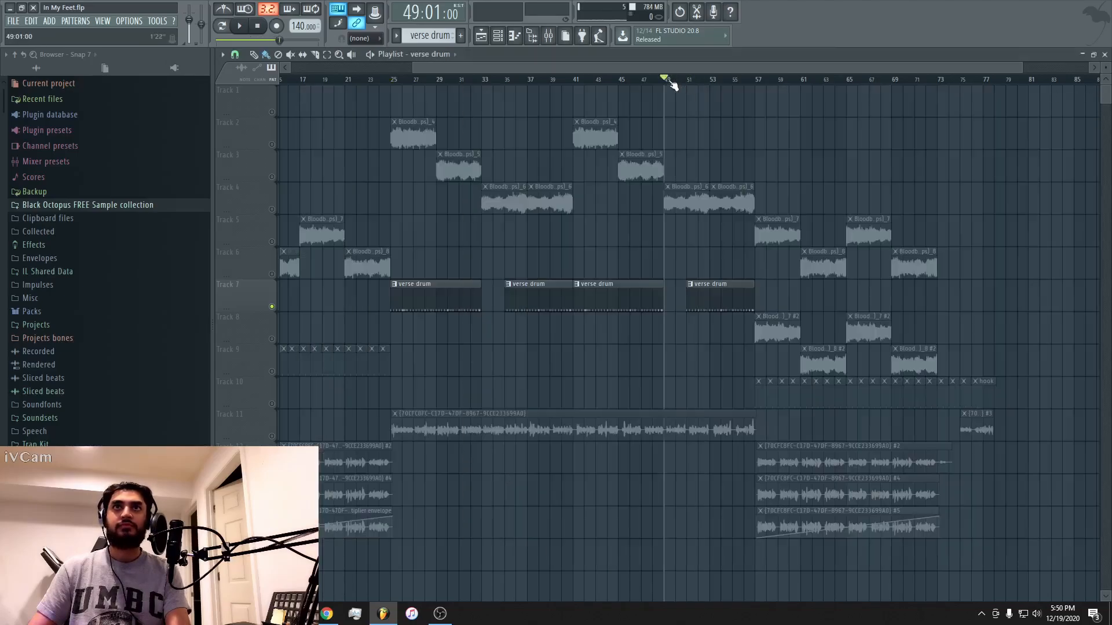
{"action": "double_click", "coordinate": [422, 296]}
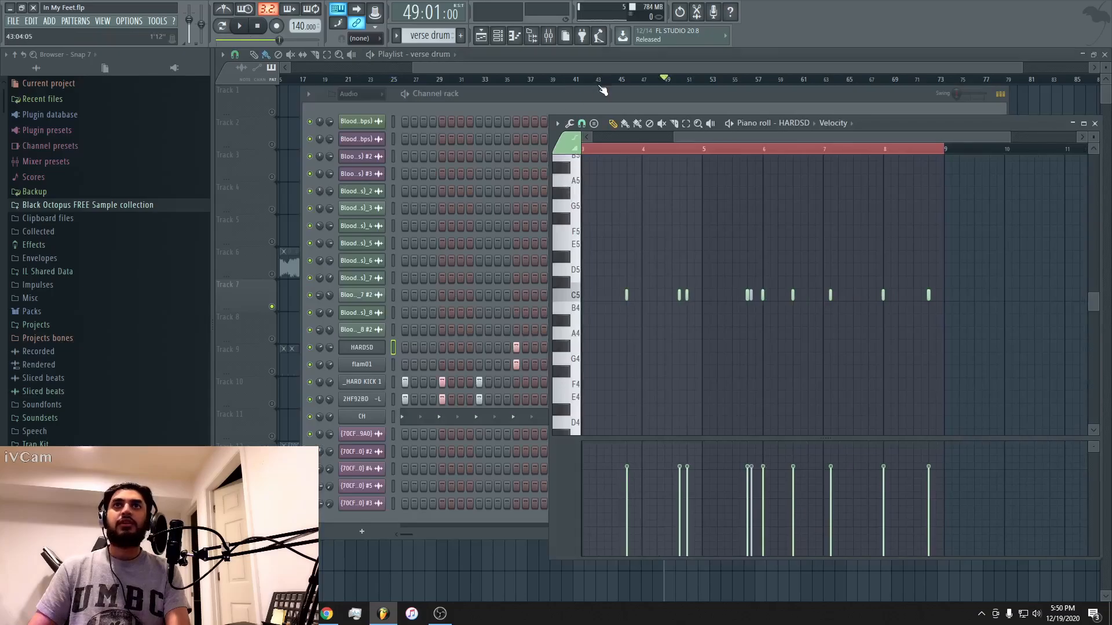
{"action": "left_click_drag", "start_coordinate": [603, 92], "coordinate": [581, 81]}
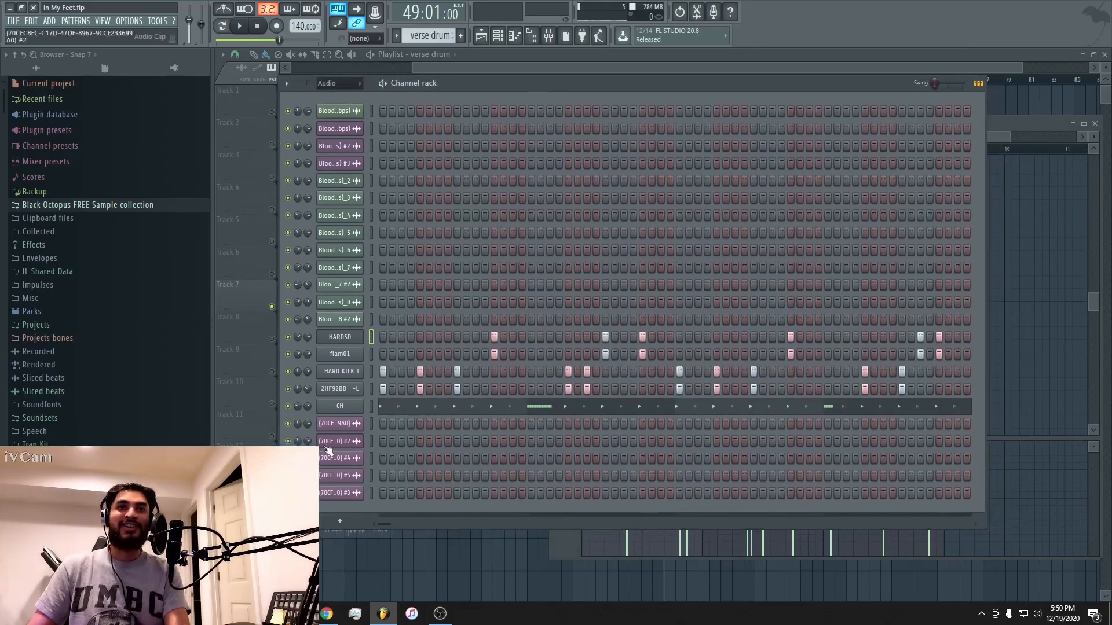
Inspect the HARDSD snare's sampler settings and Insert 3 effects, and the flam01 sampler settings.
{"action": "left_click", "coordinate": [340, 337]}
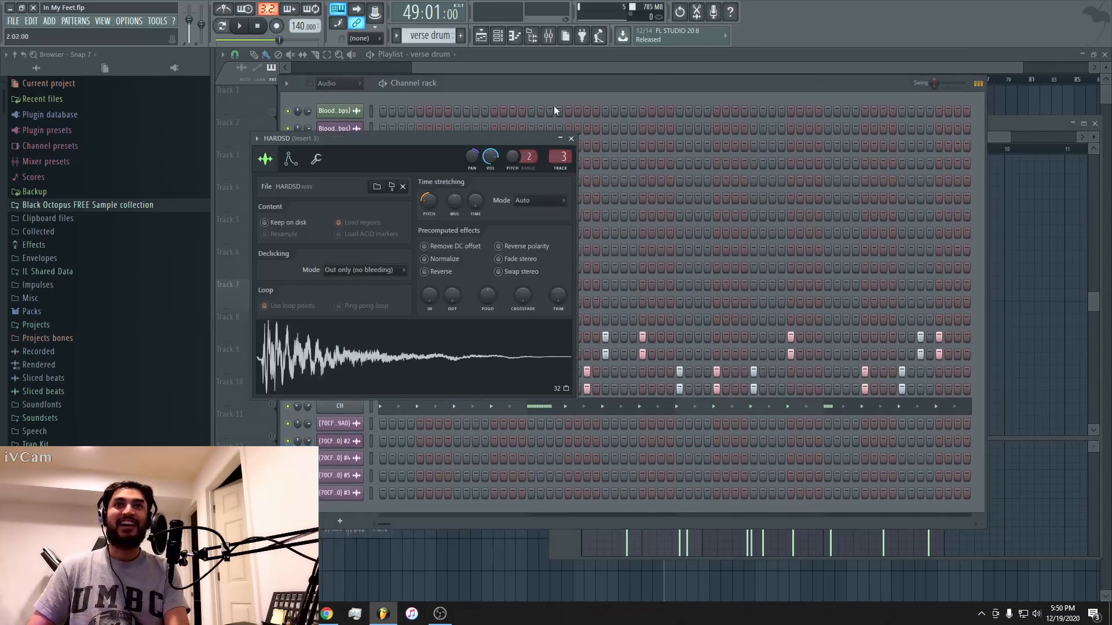
{"action": "left_click", "coordinate": [560, 156]}
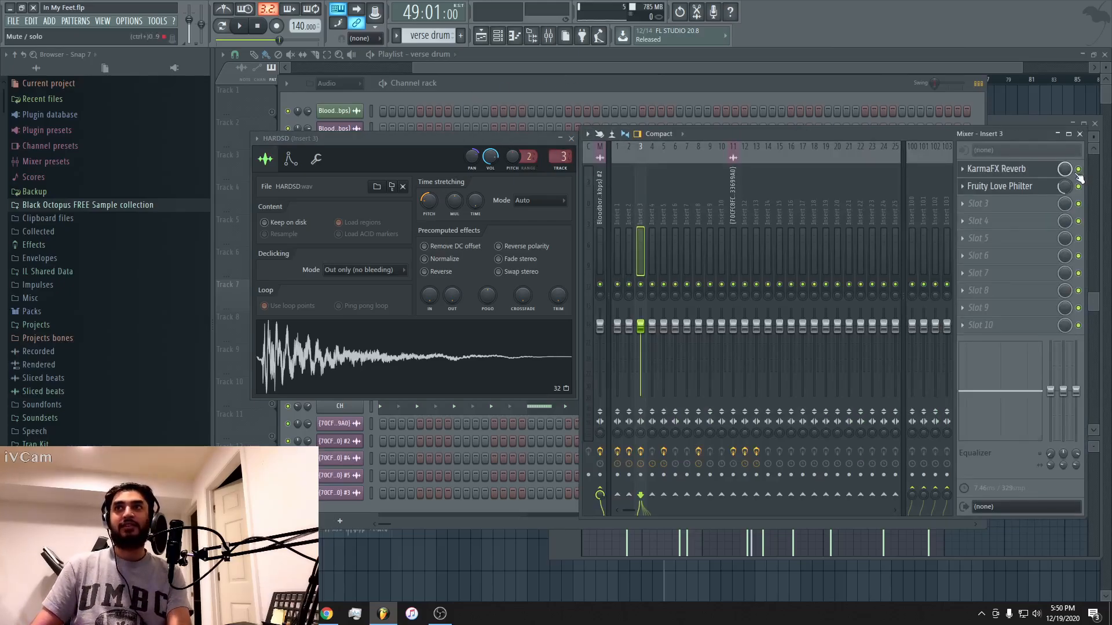
{"action": "left_click", "coordinate": [527, 103]}
{"action": "left_click", "coordinate": [340, 354]}
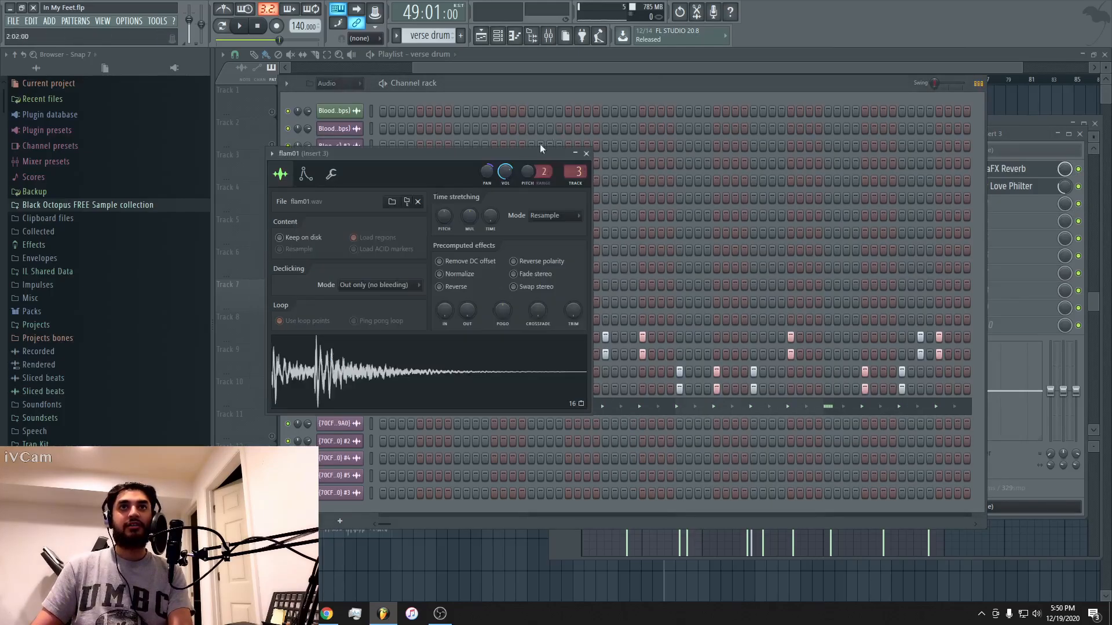
{"action": "left_click", "coordinate": [617, 83]}
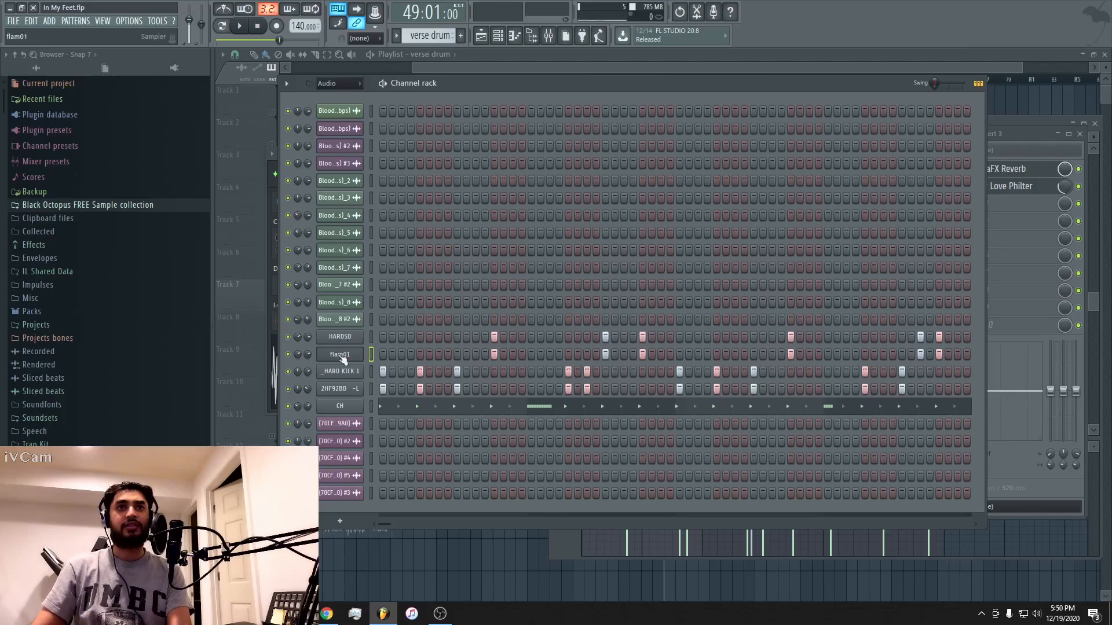
Inspect the _HARD KICK 1 sampler settings and its Insert 1 effects, and select that channel in the channel rack.
{"action": "left_click", "coordinate": [340, 375]}
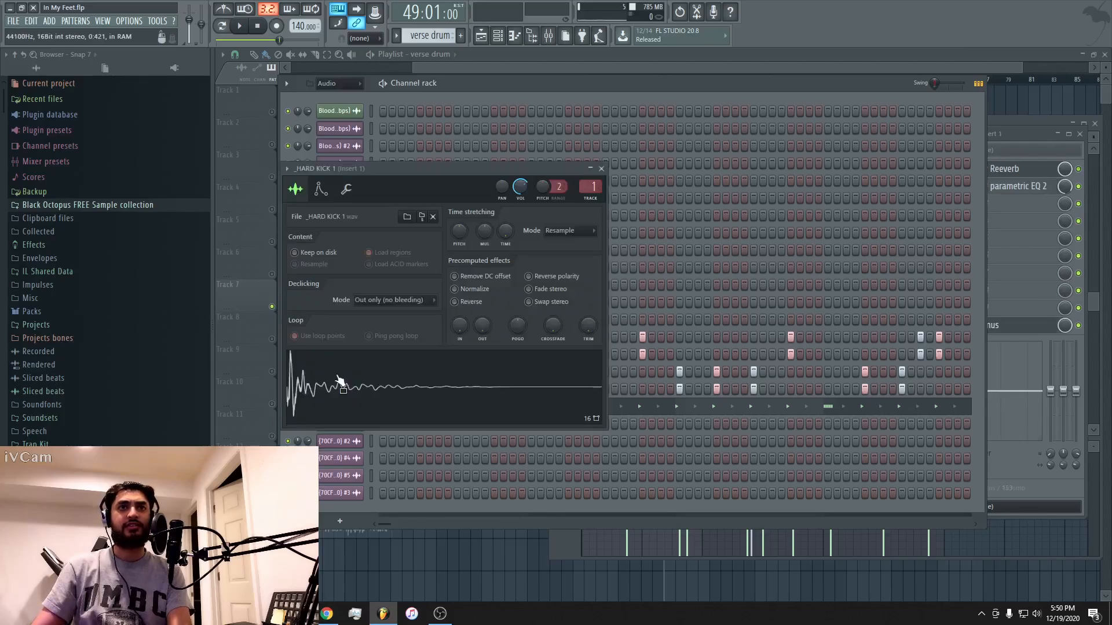
{"action": "double_click", "coordinate": [594, 188]}
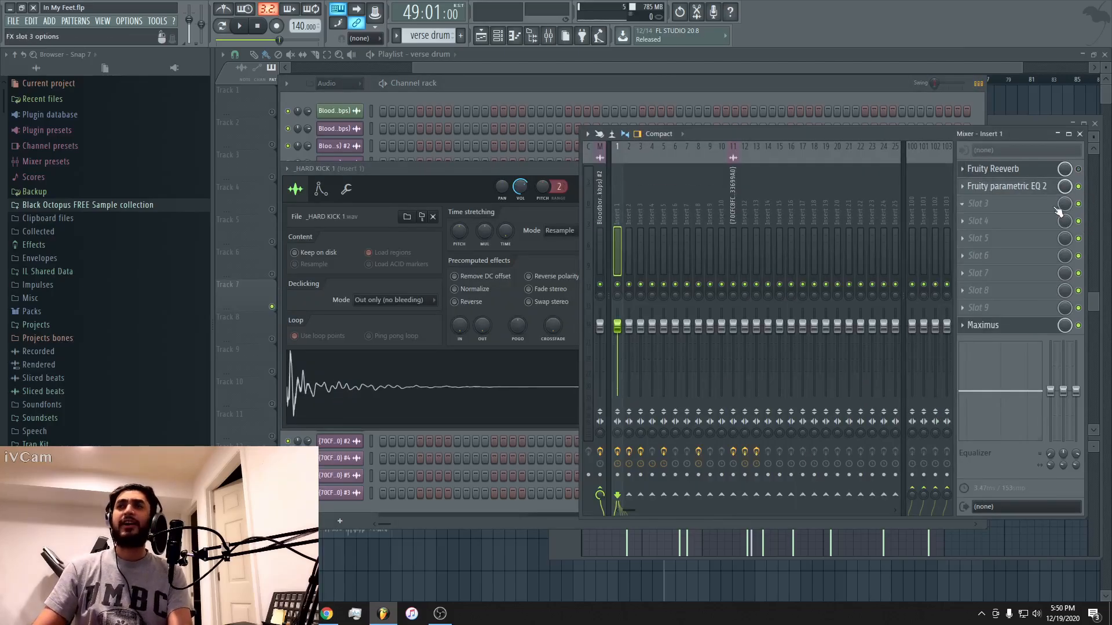
{"action": "left_click", "coordinate": [575, 81]}
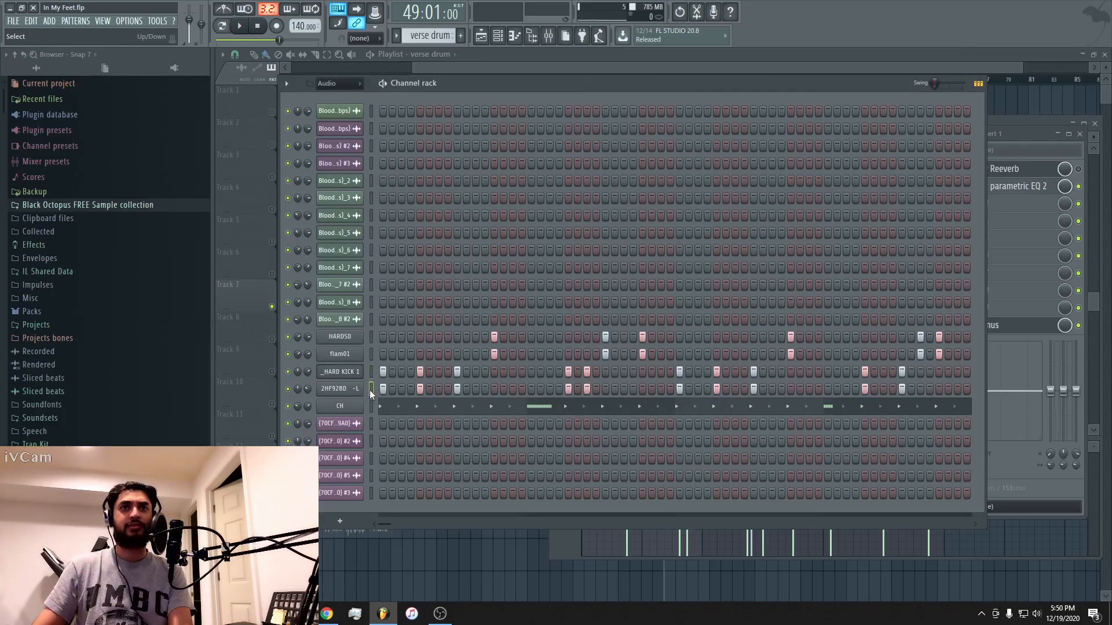
{"action": "left_click", "coordinate": [371, 373]}
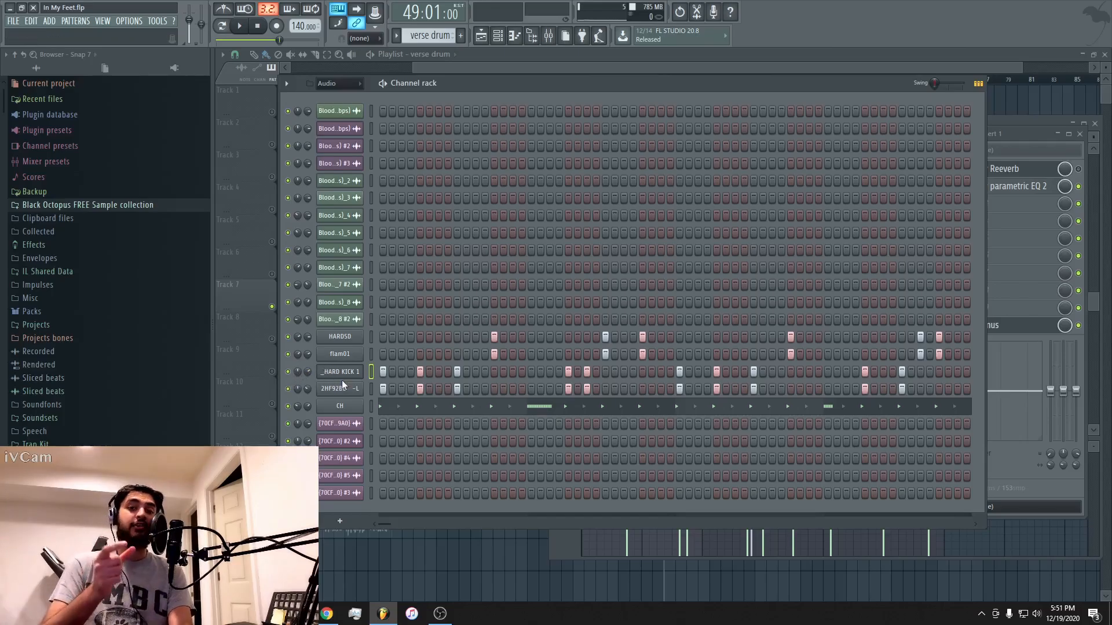
Solo the _HARD KICK 1 channel and play the verse drum pattern with only that kick.
{"action": "right_click", "coordinate": [288, 372]}
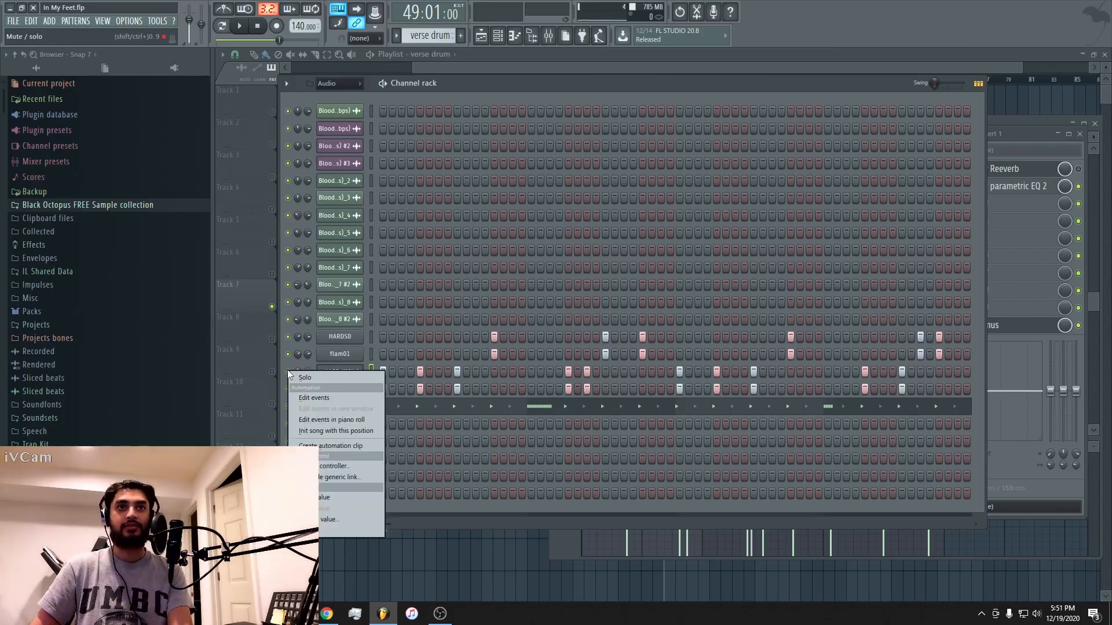
{"action": "left_click", "coordinate": [302, 377]}
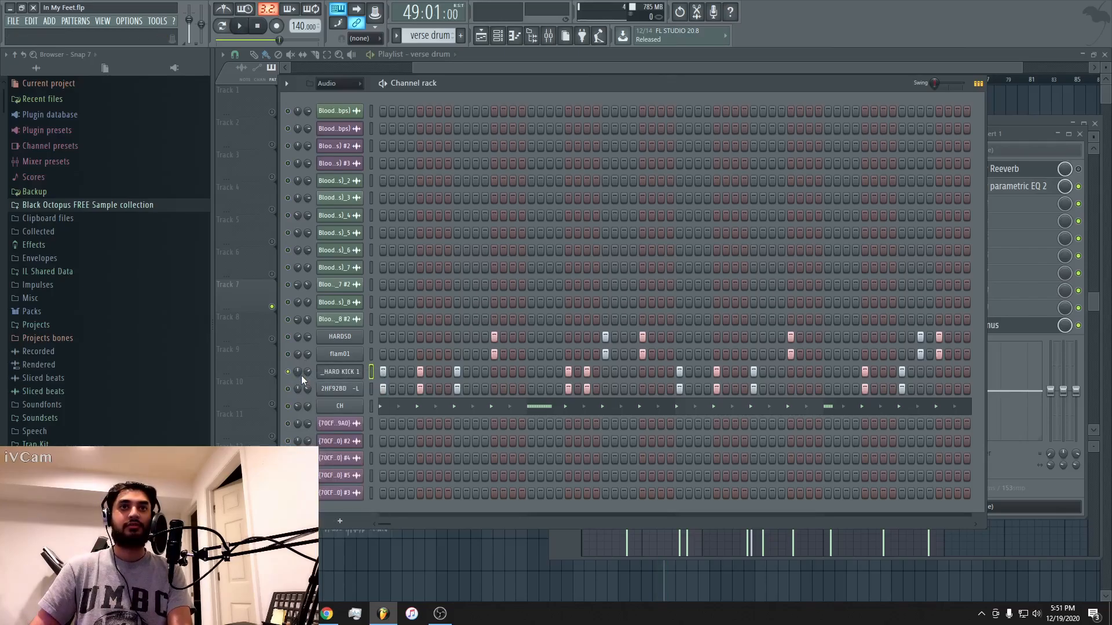
{"action": "key", "text": "space"}
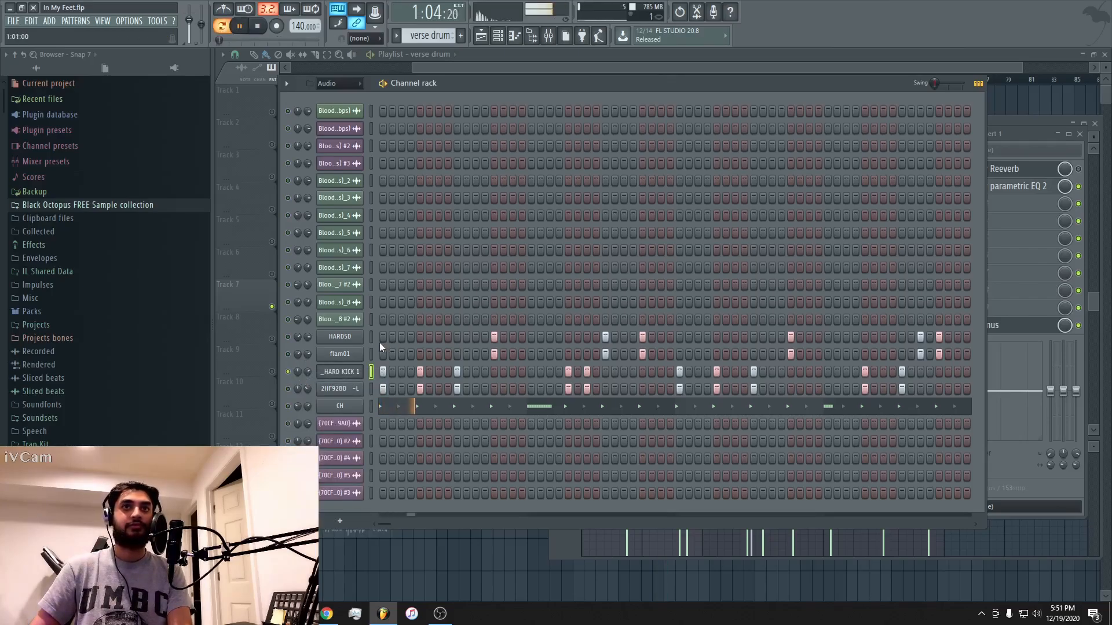
{"action": "key", "text": "space"}
Unmute the 2HF92BD -L channel and play both kicks layered together.
{"action": "left_click", "coordinate": [288, 389]}
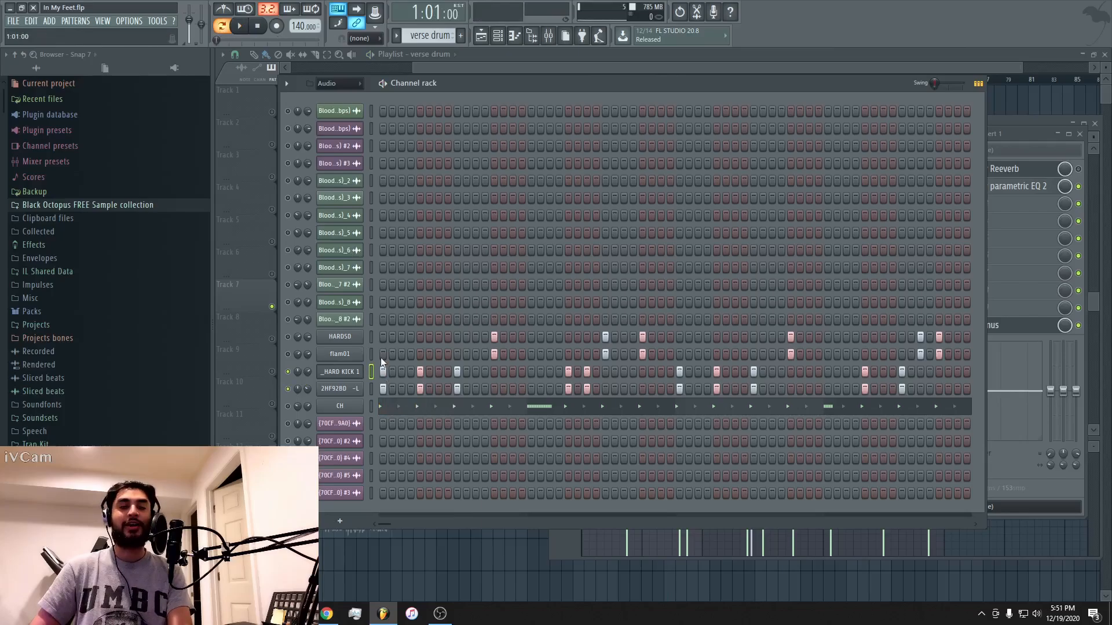
{"action": "key", "text": "space"}
{"action": "key", "text": "space"}
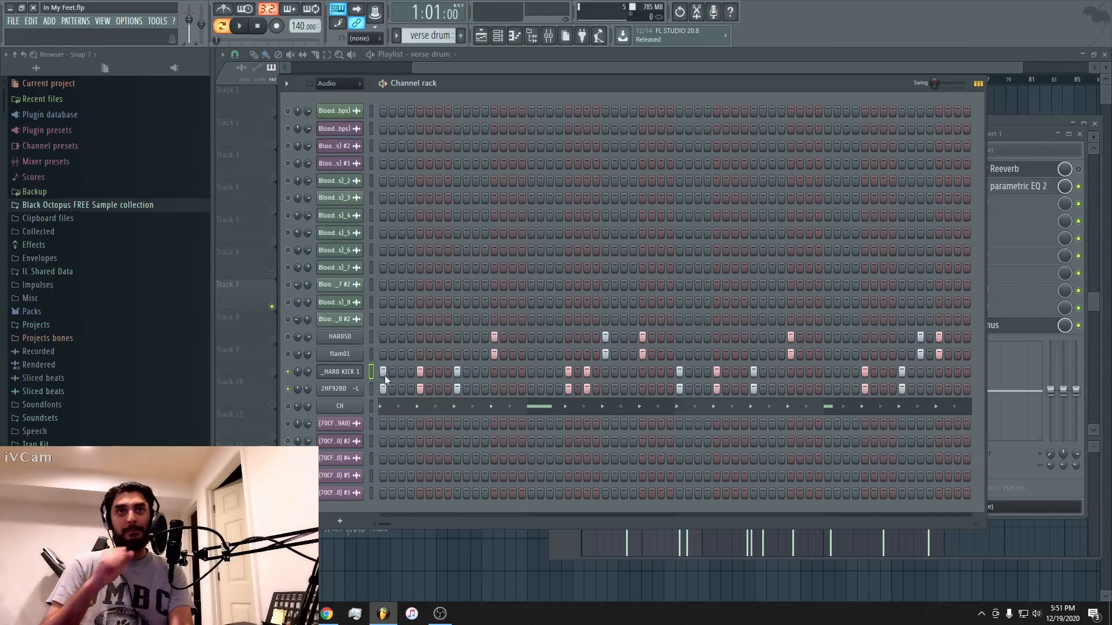
Inspect the 2HF92BD -L and _HARD KICK 1 sampler settings and audition each kick sample on its own.
{"action": "left_click", "coordinate": [347, 389]}
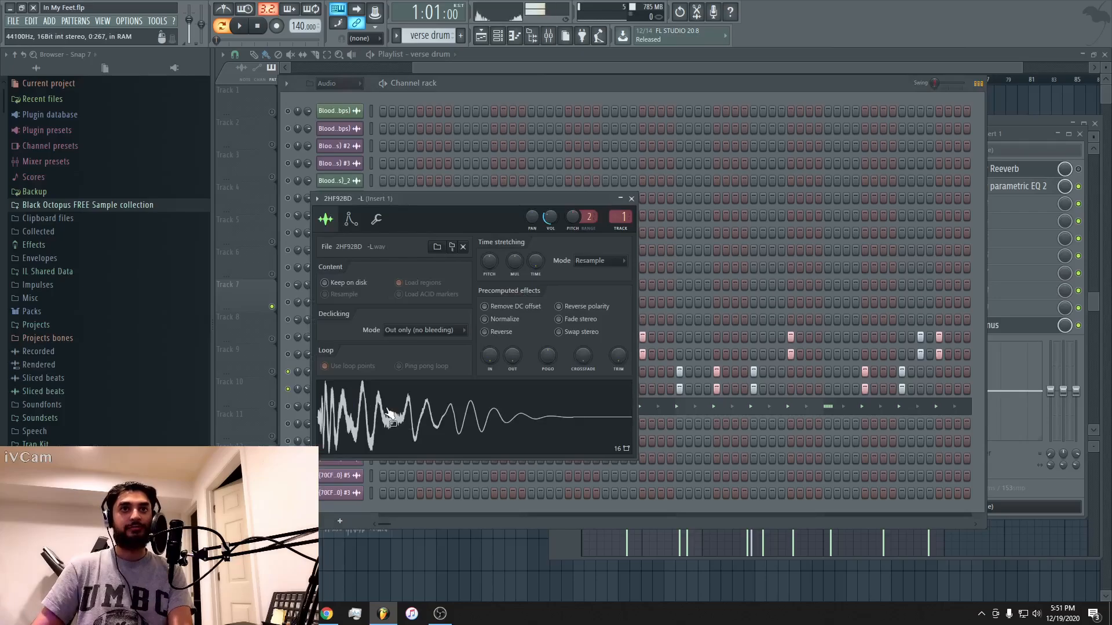
{"action": "left_click", "coordinate": [388, 410]}
{"action": "left_click", "coordinate": [585, 90]}
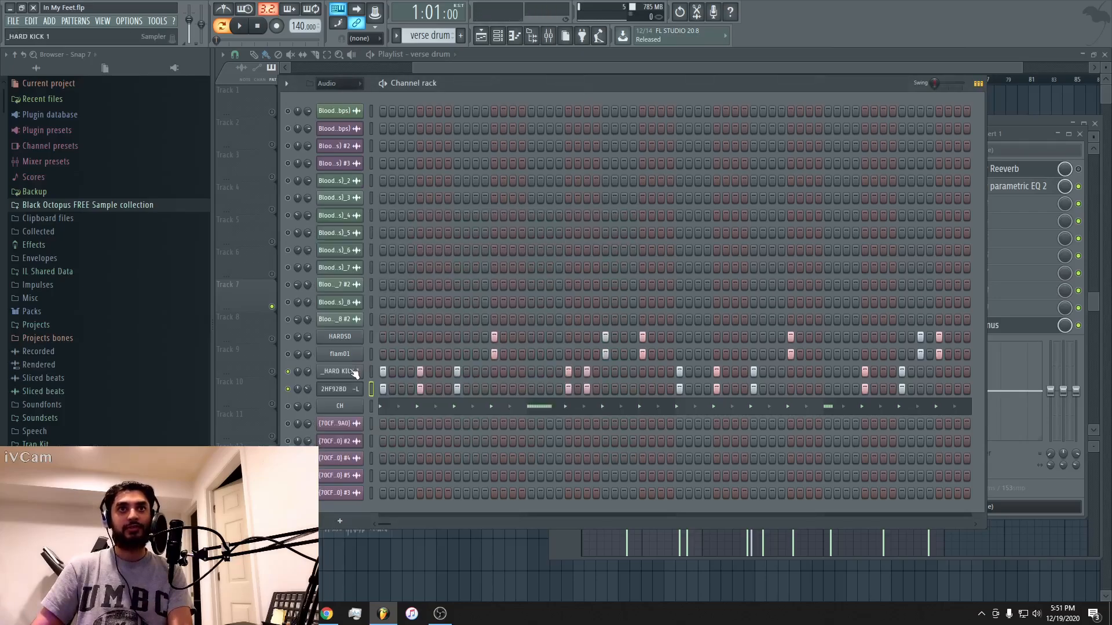
{"action": "left_click", "coordinate": [354, 372]}
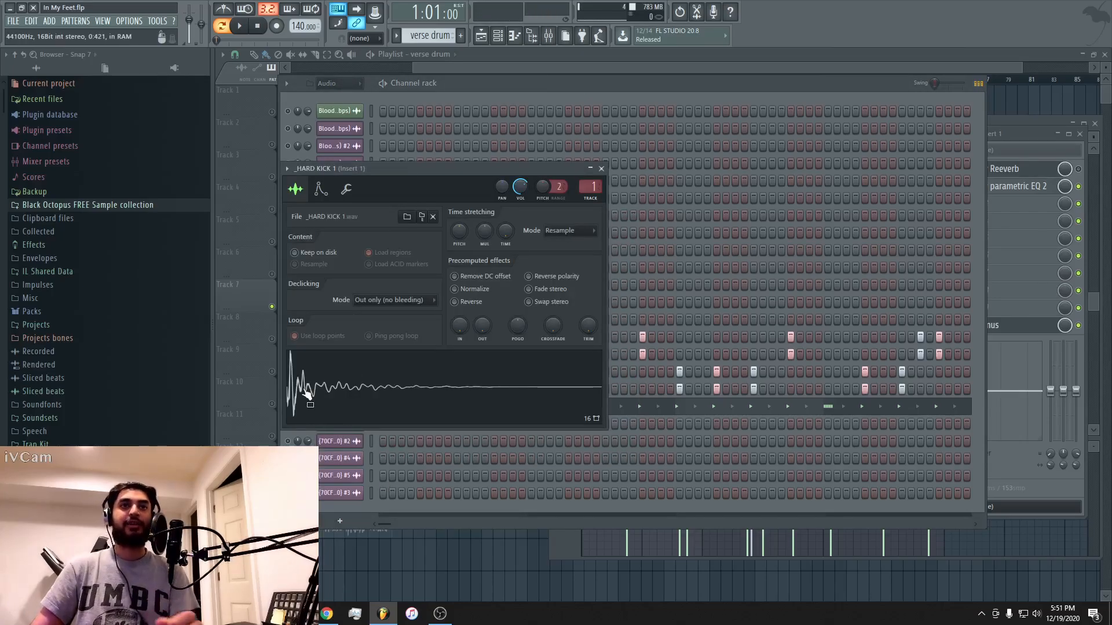
{"action": "left_click", "coordinate": [307, 396]}
{"action": "left_click", "coordinate": [306, 395]}
{"action": "left_click", "coordinate": [577, 87]}
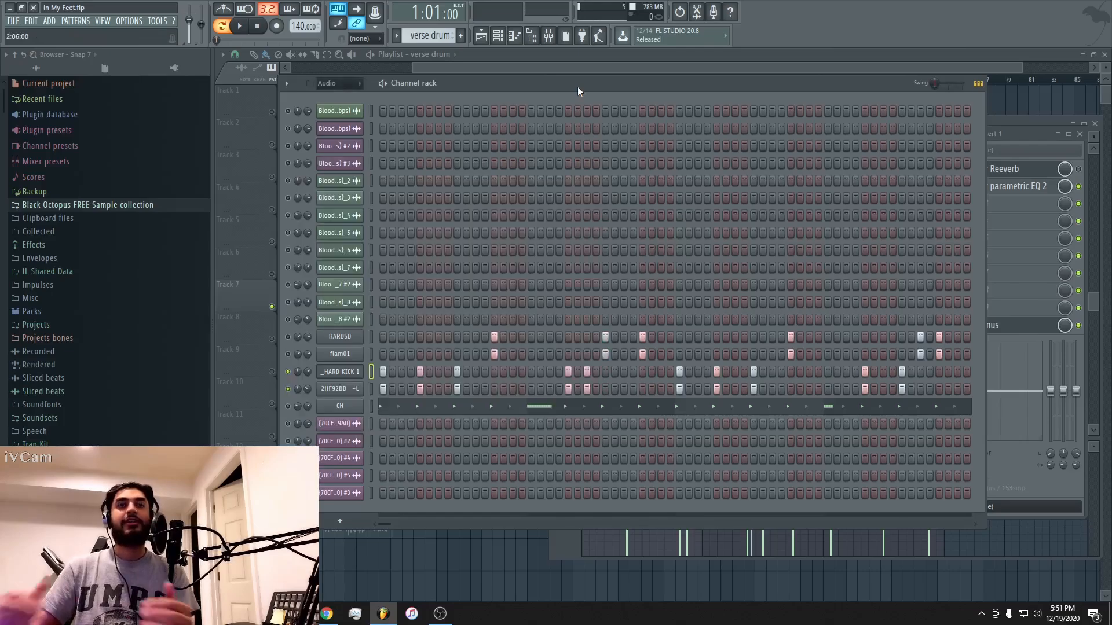
Play the two layered kicks in the pattern and examine the Fruity parametric EQ 2 curve on Insert 1.
{"action": "key", "text": "space"}
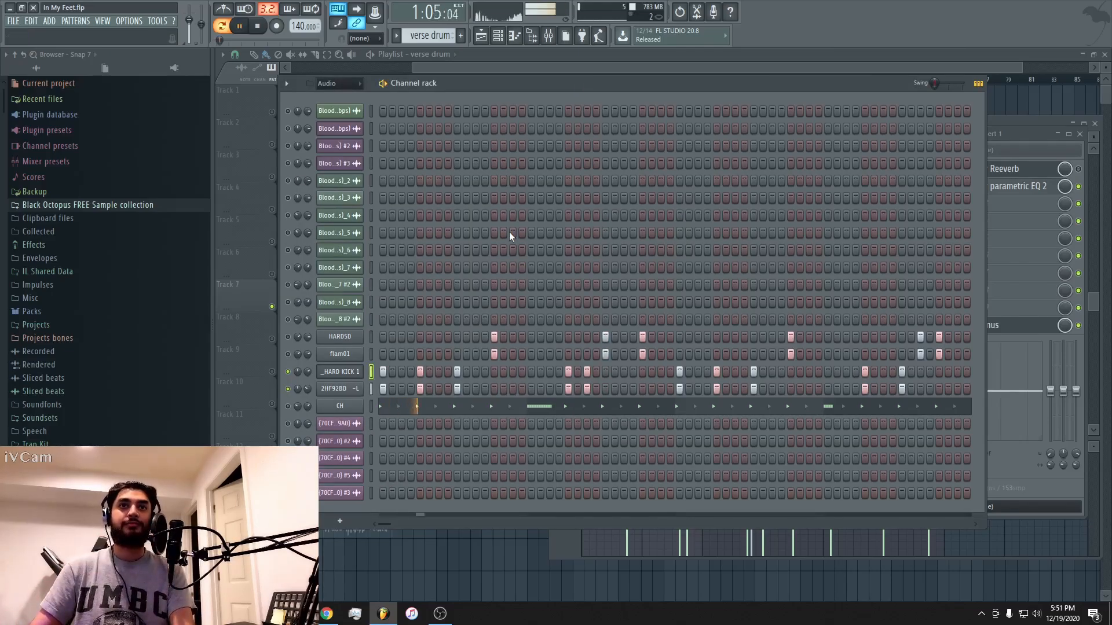
{"action": "key", "text": "space"}
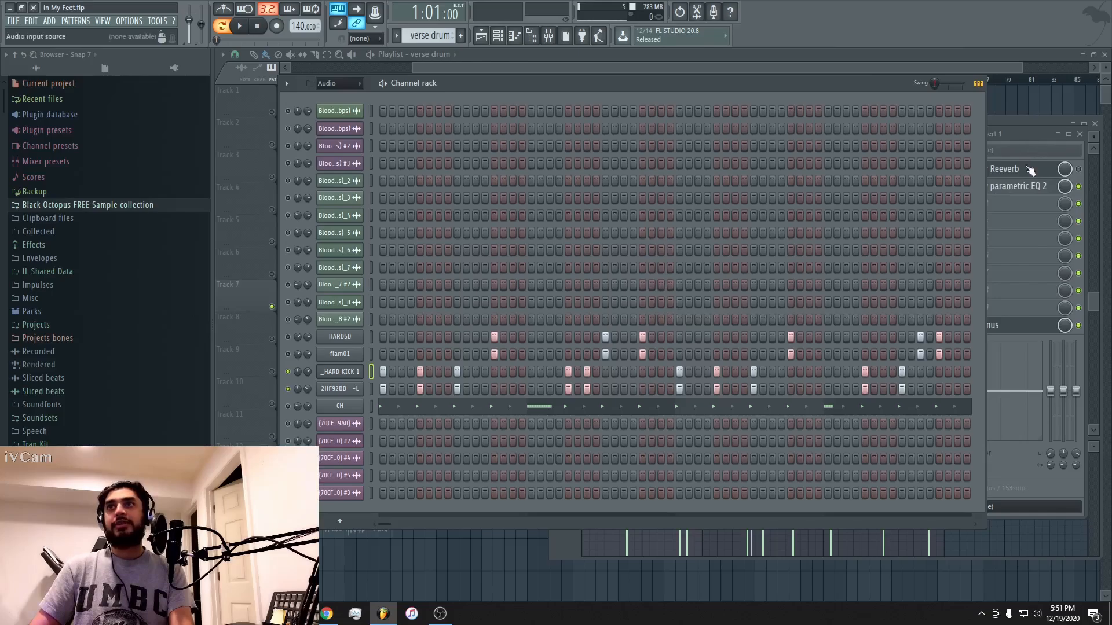
{"action": "left_click", "coordinate": [1015, 191]}
{"action": "left_click", "coordinate": [1014, 188]}
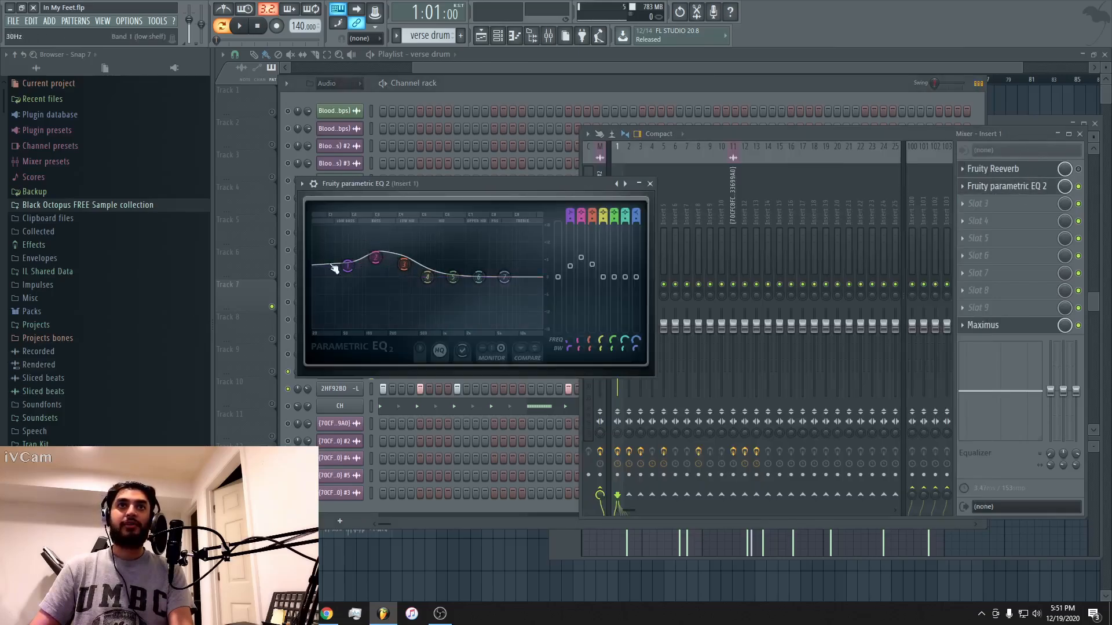
{"action": "left_click", "coordinate": [575, 81]}
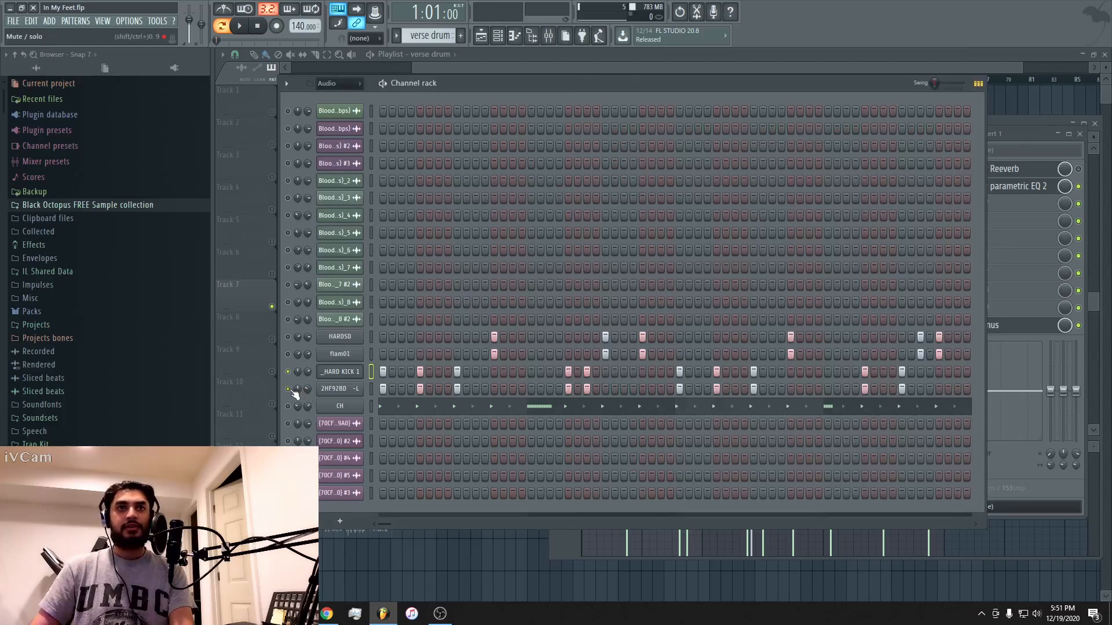
Mute both kicks, unmute HARDSD and flam01, and inspect the two snares' sampler settings and Insert 3 effects.
{"action": "left_click_drag", "start_coordinate": [292, 392], "coordinate": [289, 337]}
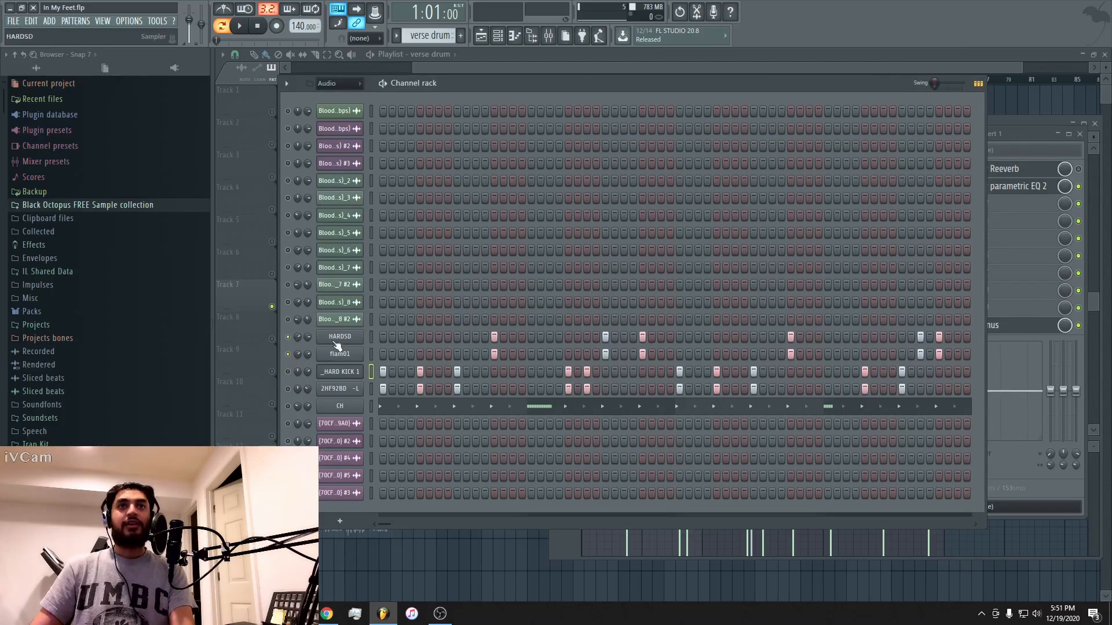
{"action": "left_click", "coordinate": [336, 341]}
{"action": "left_click", "coordinate": [654, 88]}
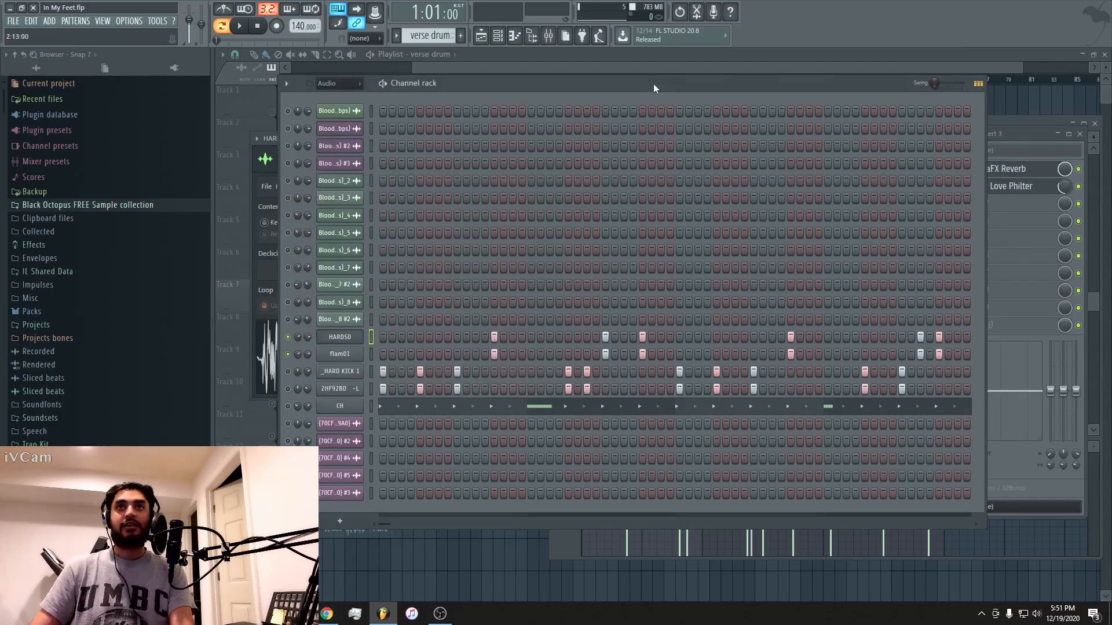
{"action": "left_click", "coordinate": [340, 354]}
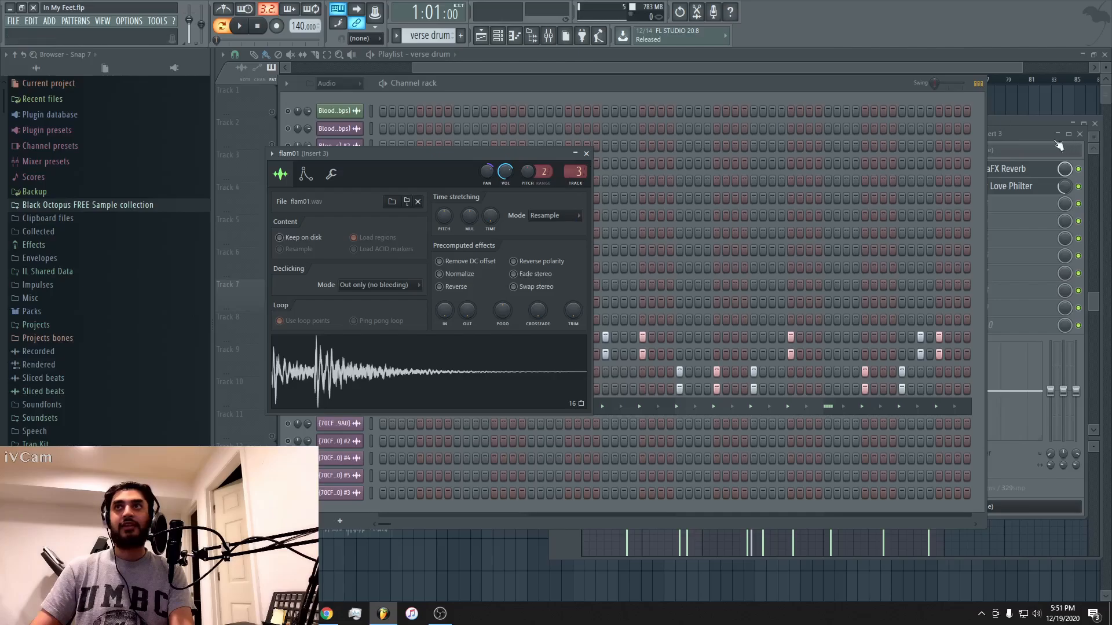
{"action": "left_click", "coordinate": [1024, 137]}
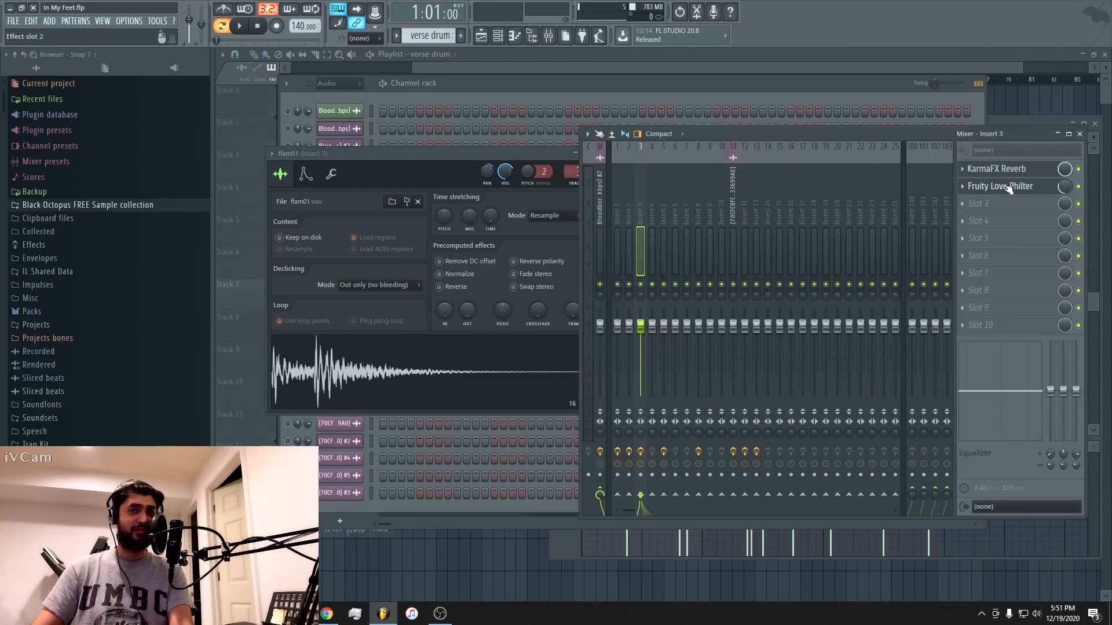
{"action": "left_click", "coordinate": [669, 83]}
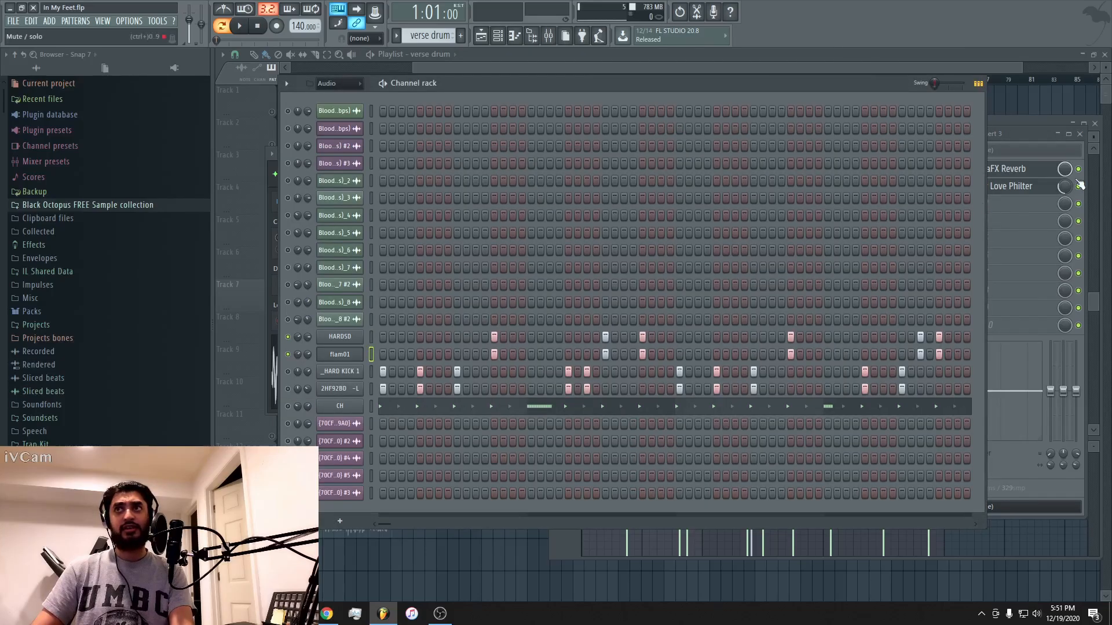
Bypass KarmaFX Reverb and Fruity Love Philter on Insert 3 and play the dry snares.
{"action": "left_click", "coordinate": [1080, 188]}
{"action": "left_click", "coordinate": [1078, 186]}
{"action": "key", "text": "space"}
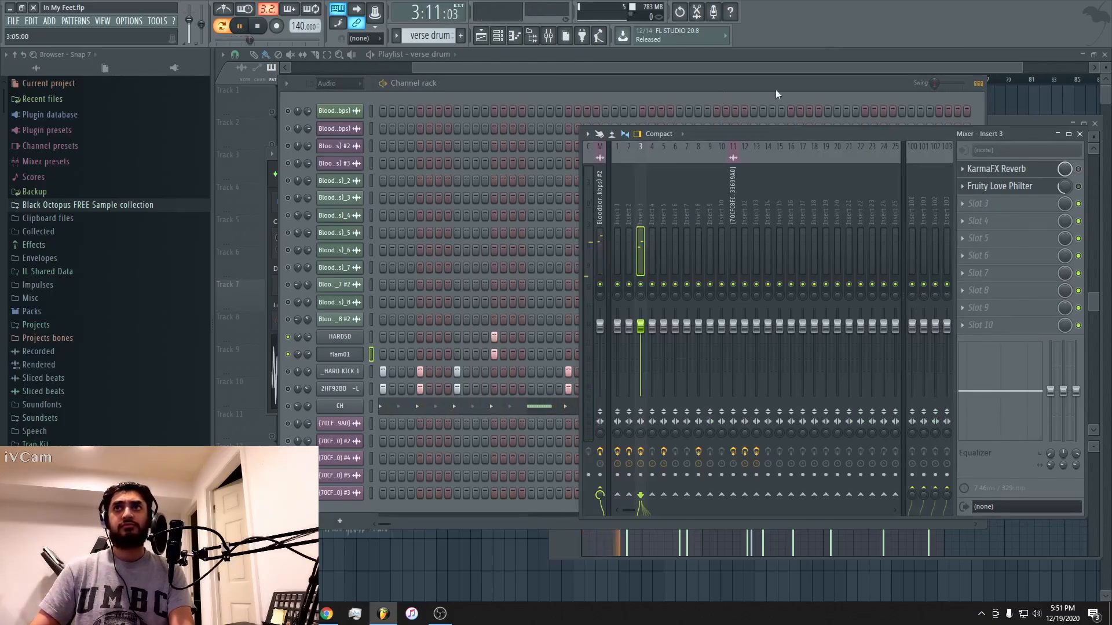
{"action": "key", "text": "space"}
Enable KarmaFX Reverb and Fruity Love Philter again on Insert 3 and play the processed snares.
{"action": "left_click", "coordinate": [1078, 169]}
{"action": "left_click", "coordinate": [1078, 187]}
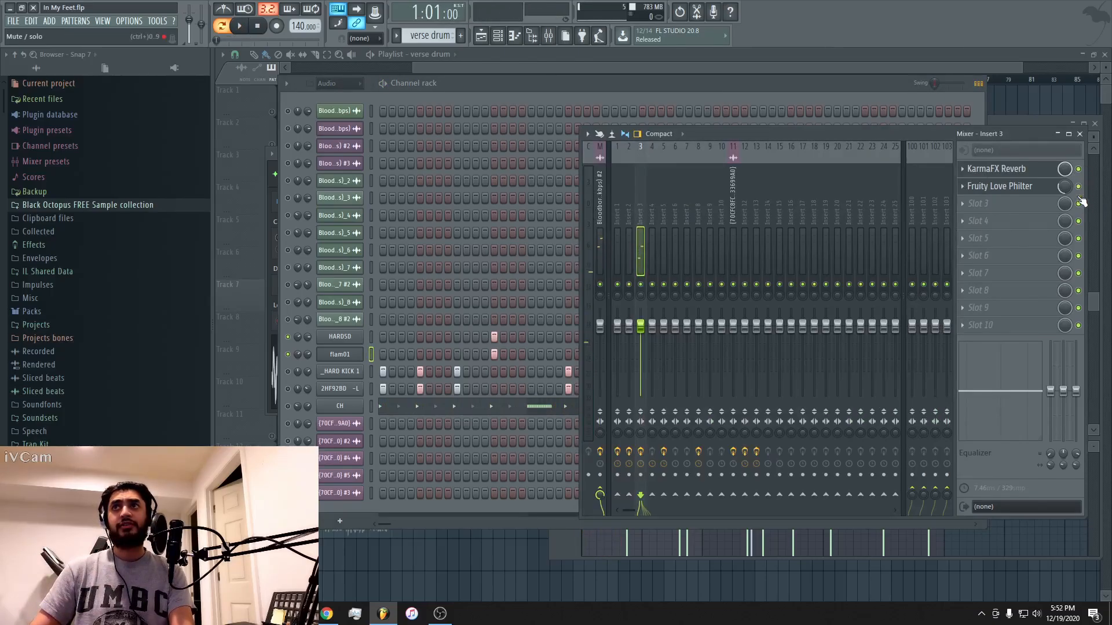
{"action": "key", "text": "space"}
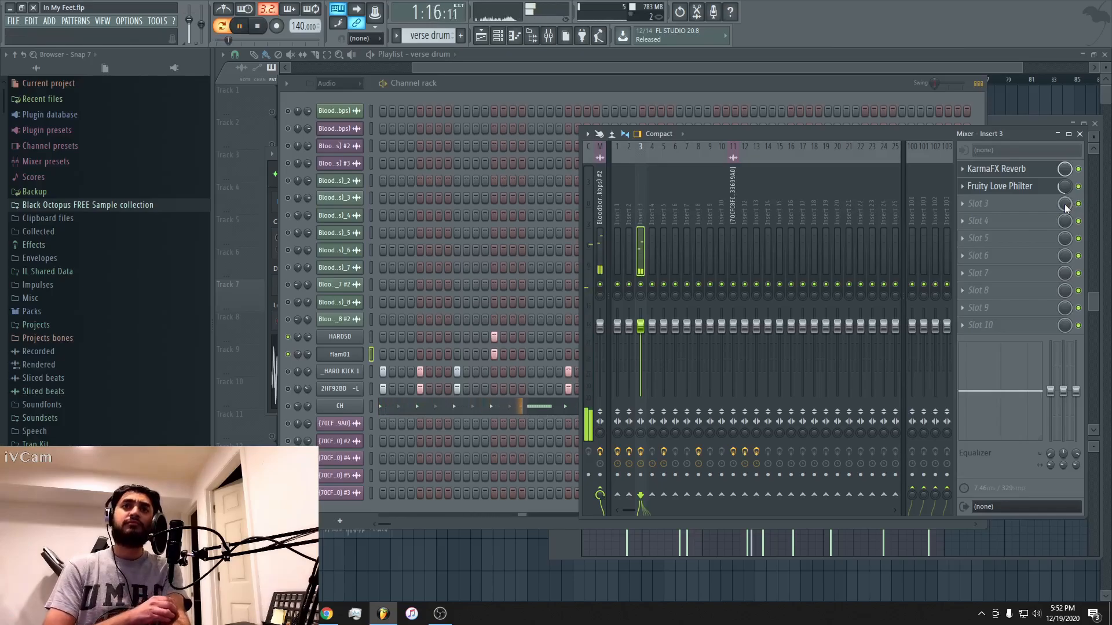
{"action": "key", "text": "space"}
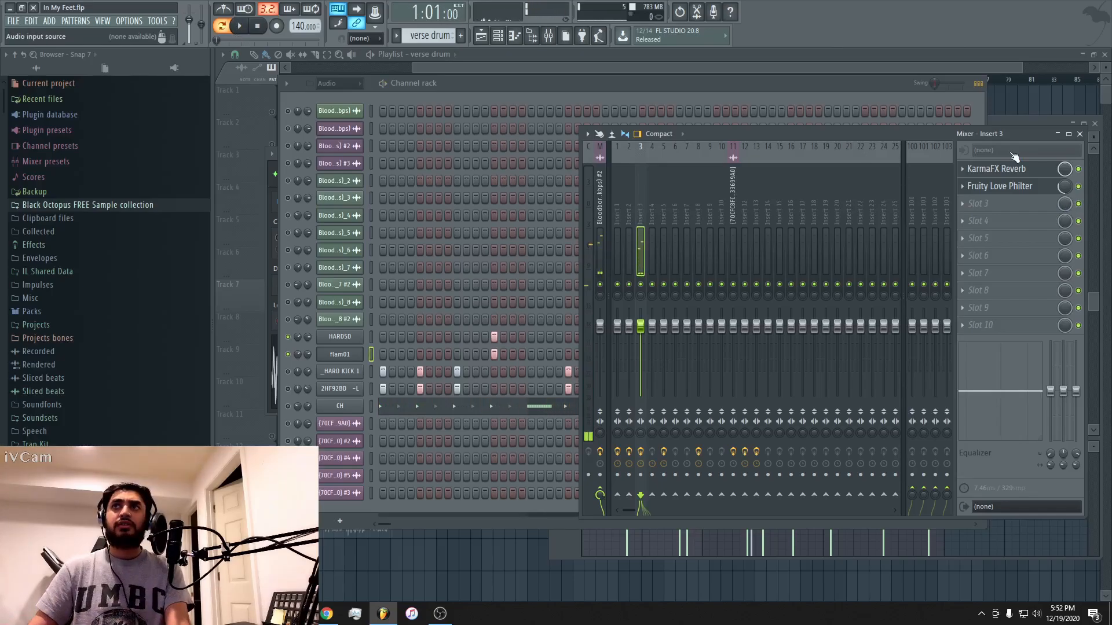
Bypass only KarmaFX Reverb on Insert 3 and play the snares through Fruity Love Philter alone.
{"action": "left_click", "coordinate": [1078, 169]}
{"action": "key", "text": "space"}
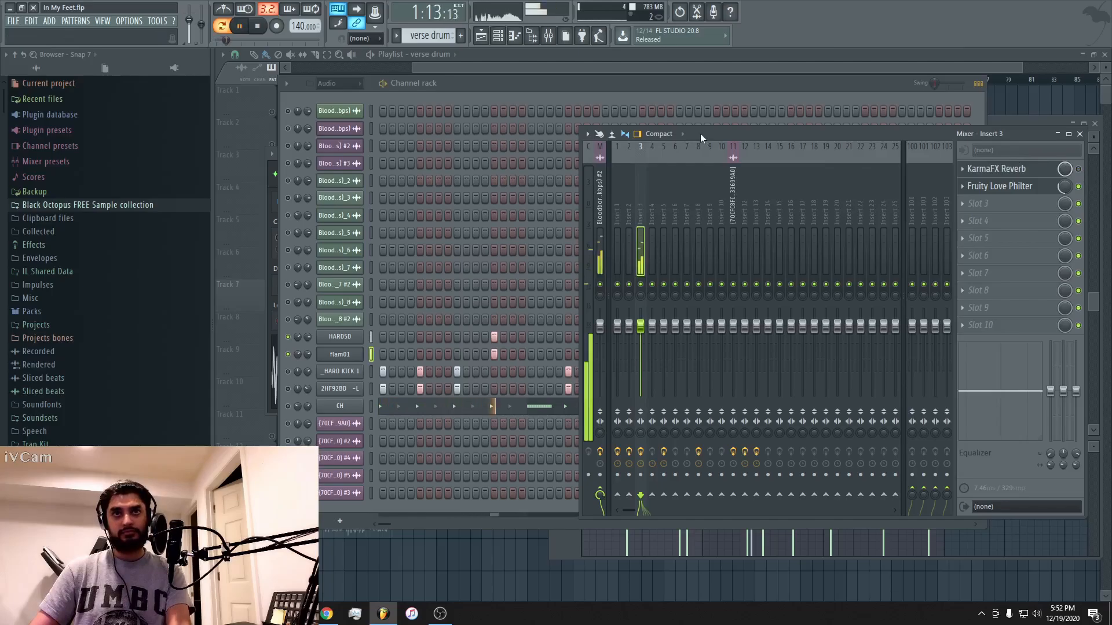
{"action": "key", "text": "space"}
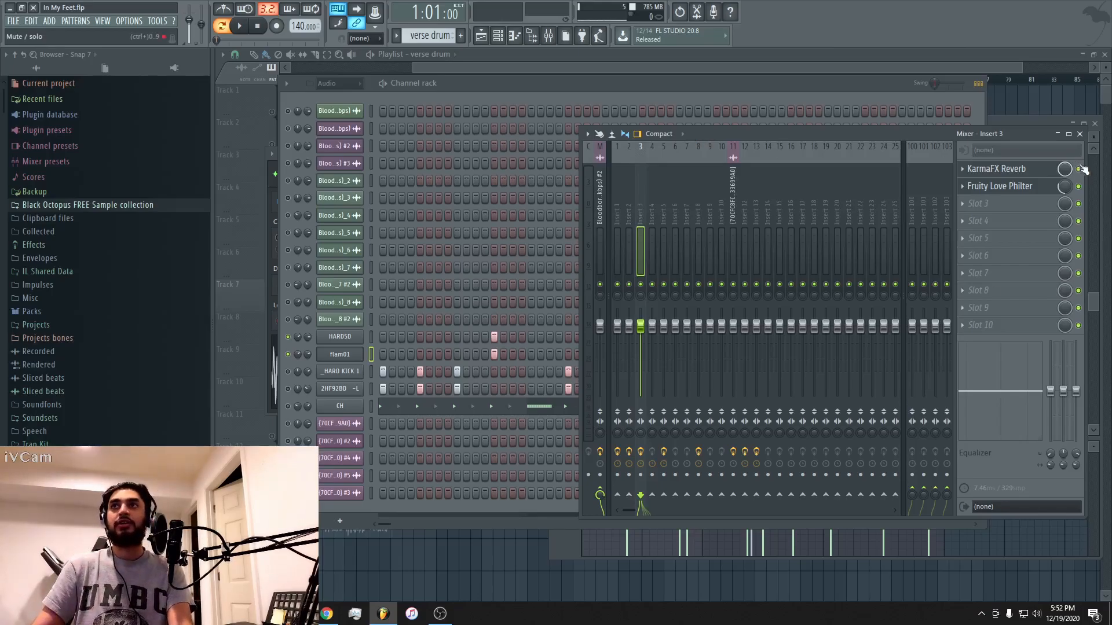
Play the snares once more with KarmaFX Reverb switched back on alongside Fruity Love Philter.
{"action": "key", "text": "space"}
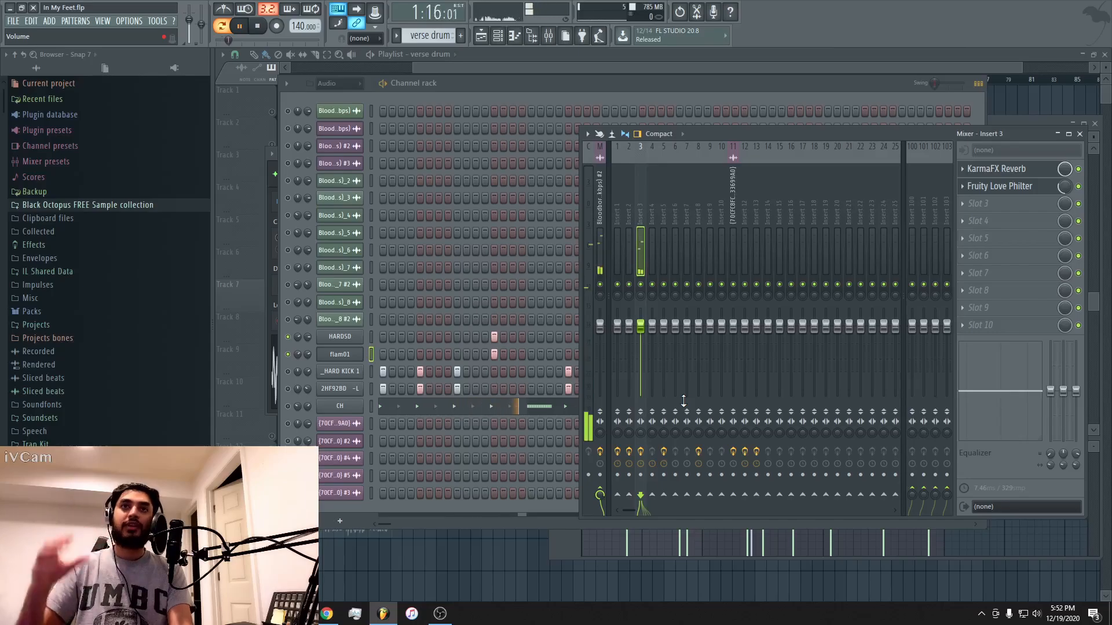
{"action": "key", "text": "space"}
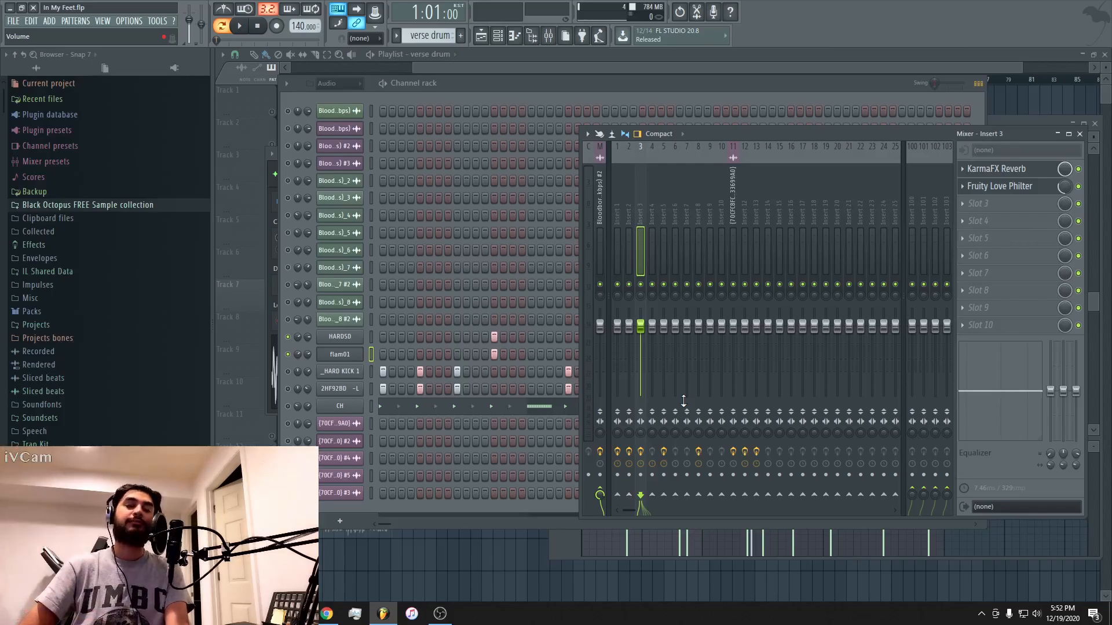
{"action": "key", "text": "space"}
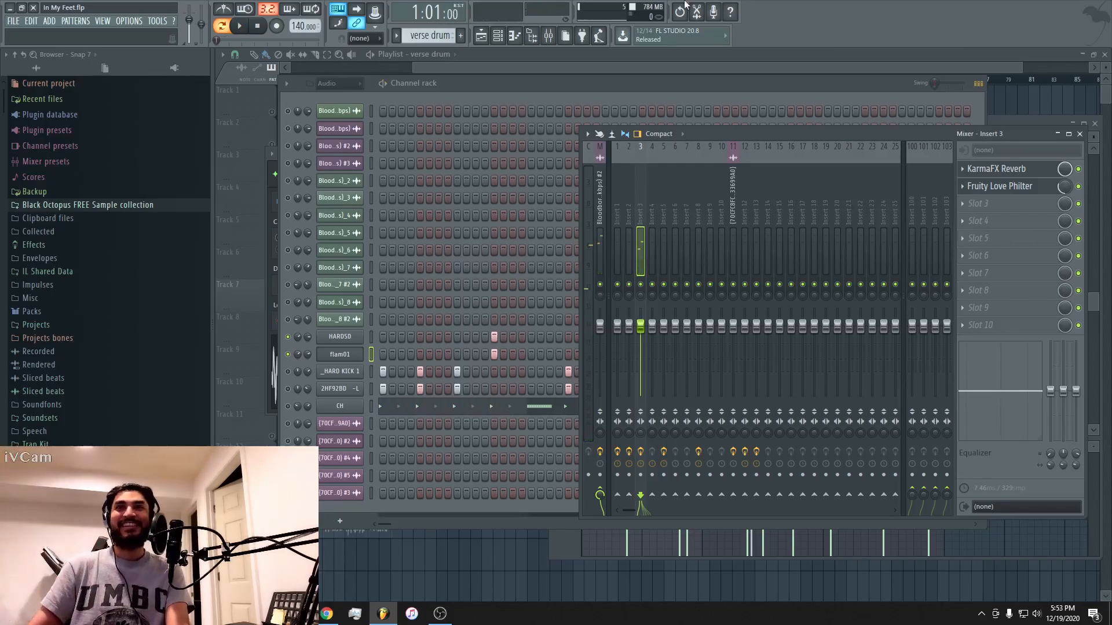
Unmute _HARD KICK 1 and 2HF92BD -L and play the kicks together with the snares.
{"action": "left_click", "coordinate": [571, 83]}
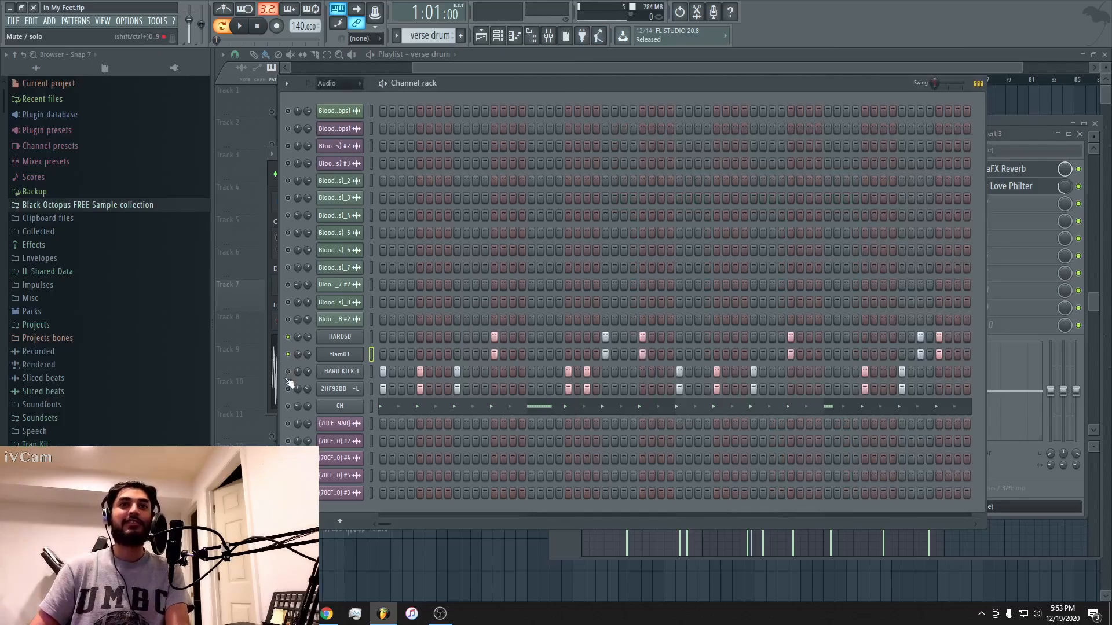
{"action": "left_click_drag", "start_coordinate": [288, 373], "coordinate": [287, 391]}
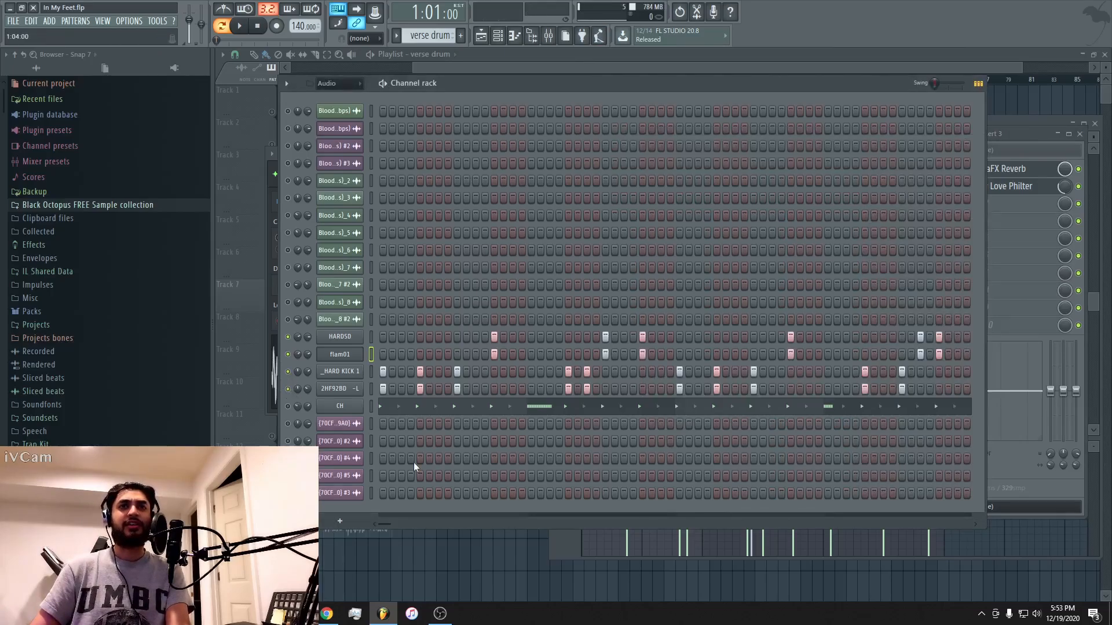
{"action": "key", "text": "space"}
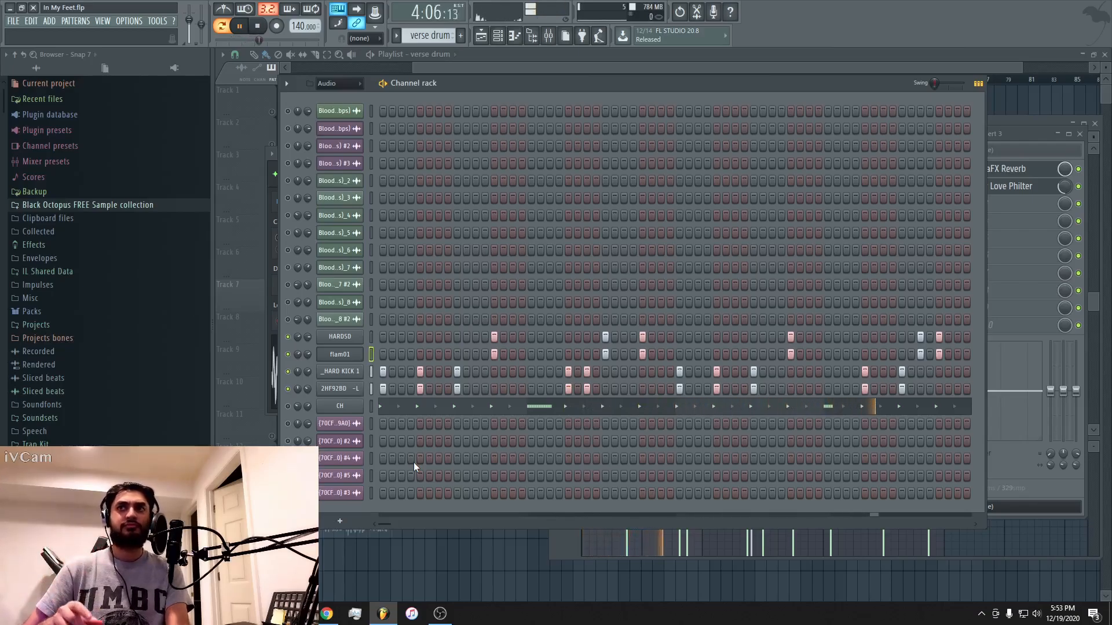
{"action": "key", "text": "space"}
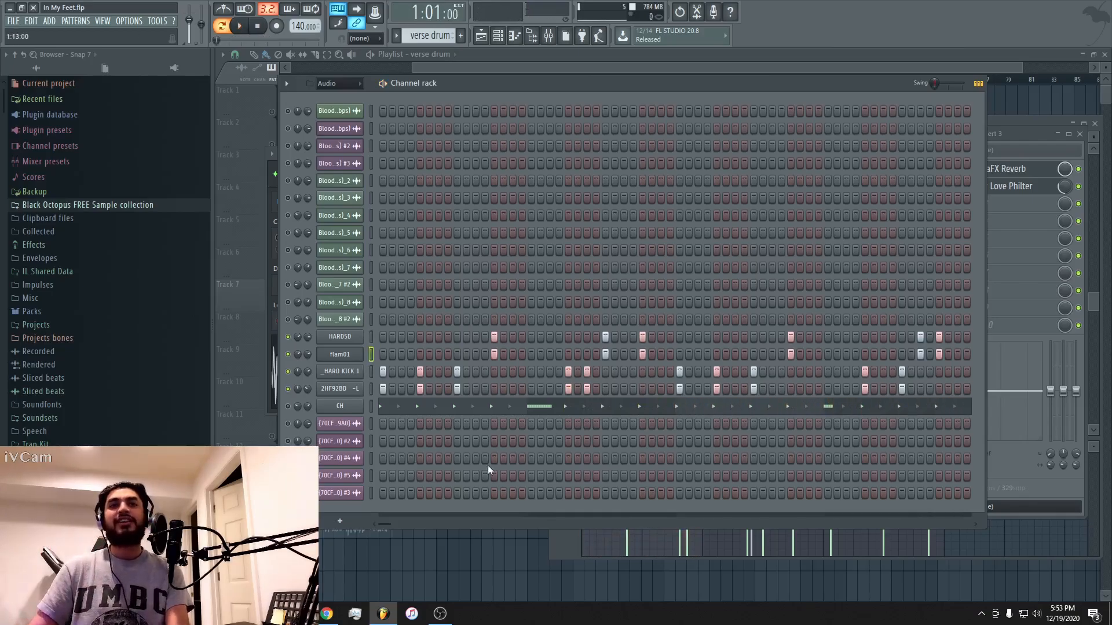
{"action": "left_click_drag", "start_coordinate": [384, 524], "coordinate": [168, 448]}
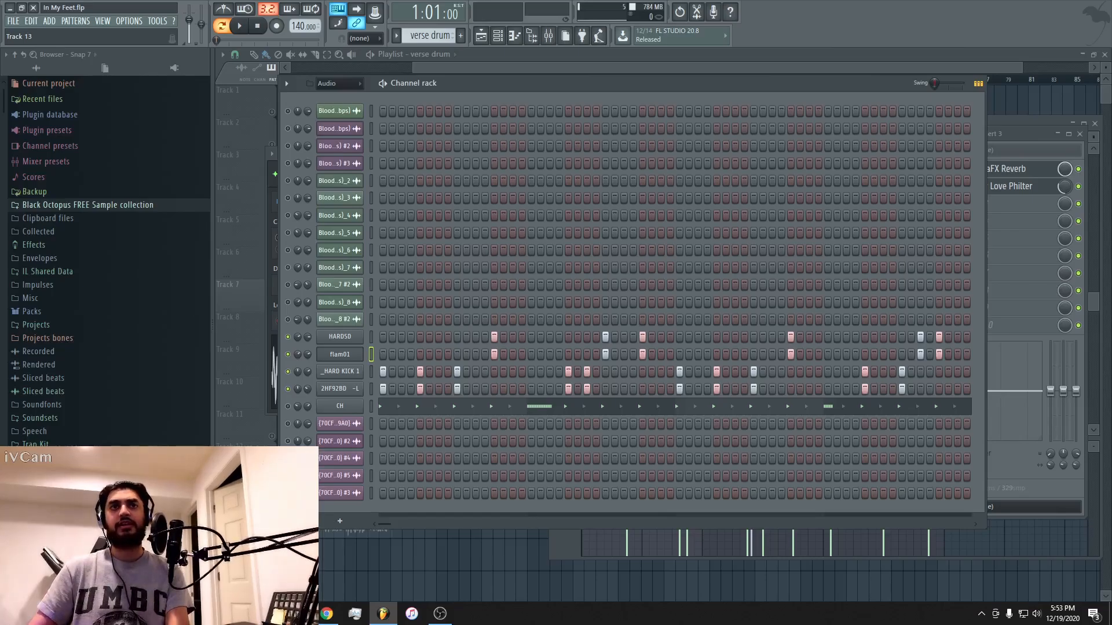
Unmute the CH hi-hat channel and mute both kicks, flam01 and HARDSD to isolate the hi-hat.
{"action": "left_click", "coordinate": [287, 406]}
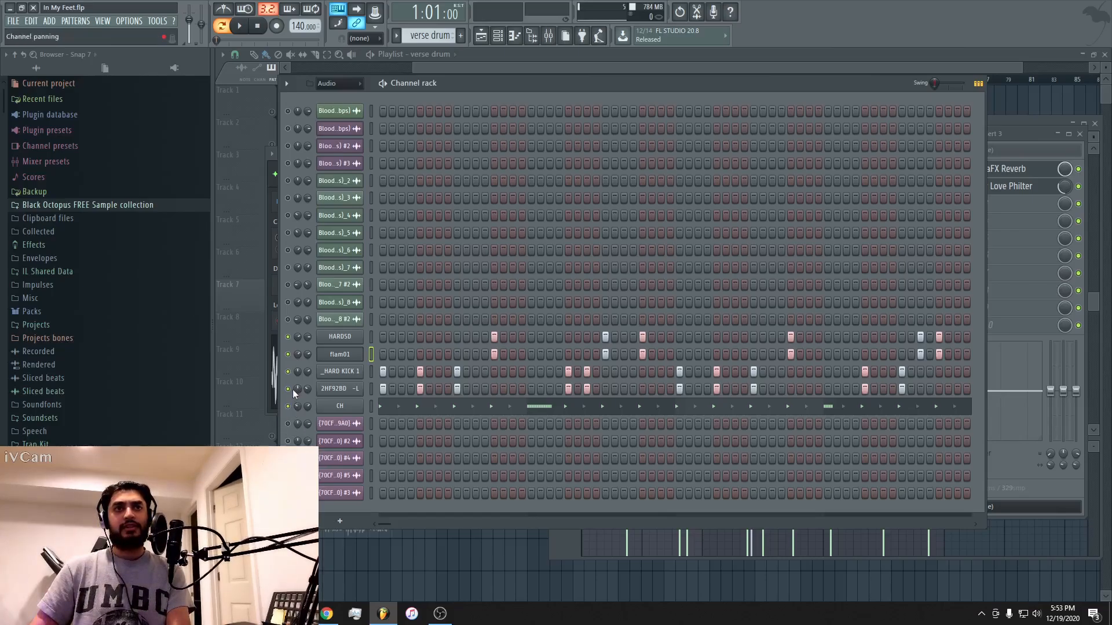
{"action": "left_click", "coordinate": [287, 389]}
{"action": "left_click", "coordinate": [288, 371]}
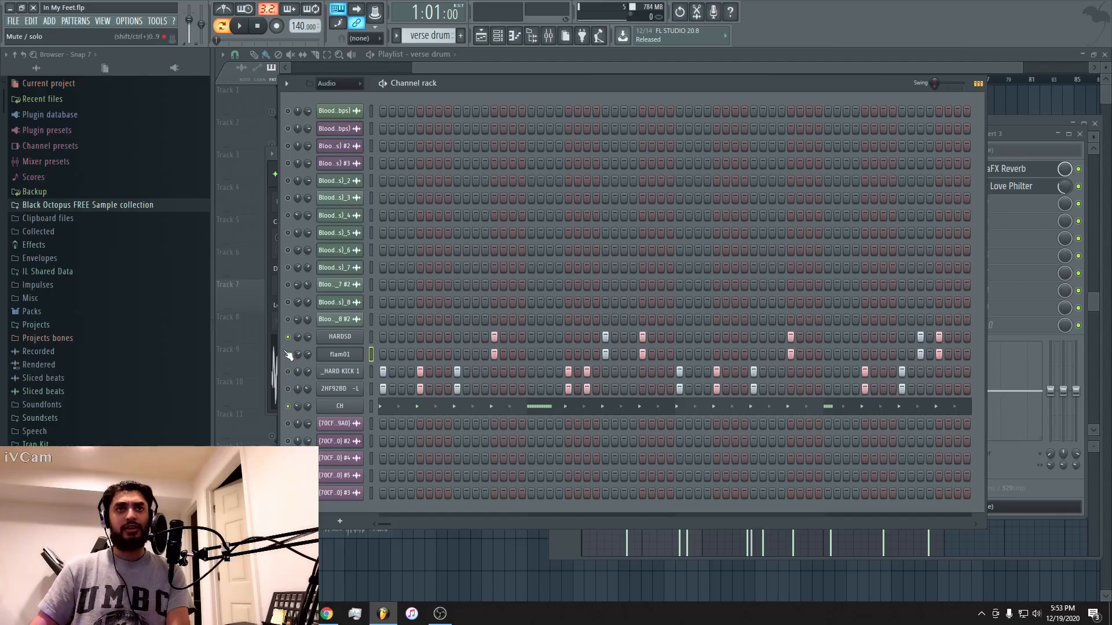
{"action": "left_click", "coordinate": [287, 354]}
{"action": "left_click", "coordinate": [288, 336]}
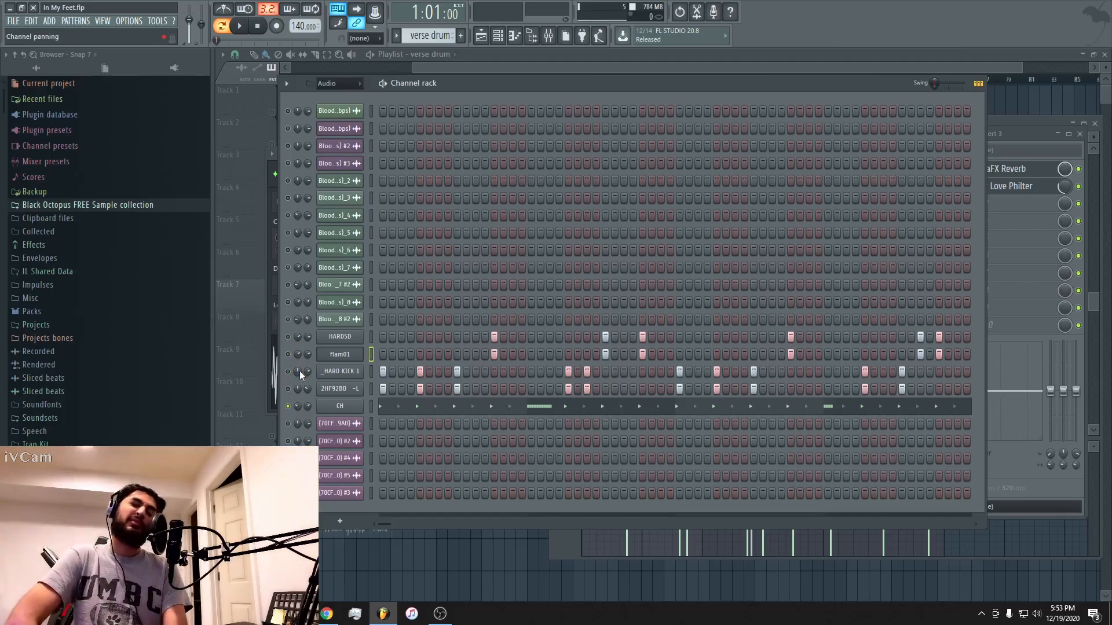
Play the isolated CH hi-hat and examine its channel settings and the KarmaFX Reverb and Fruity Flangus on Insert 2.
{"action": "key", "text": "space"}
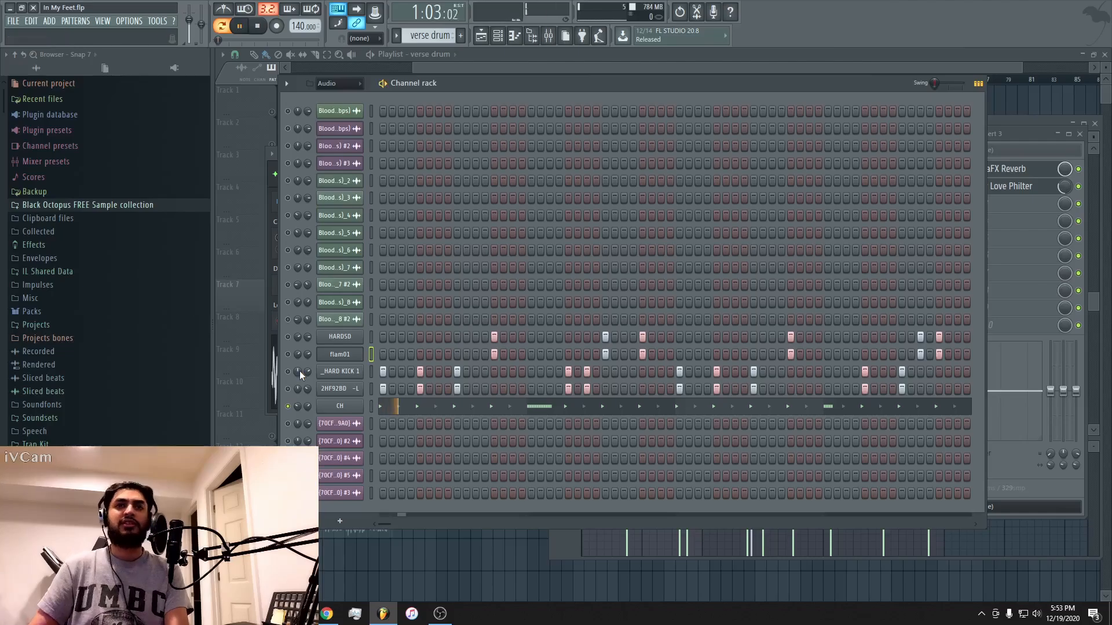
{"action": "left_click", "coordinate": [351, 408]}
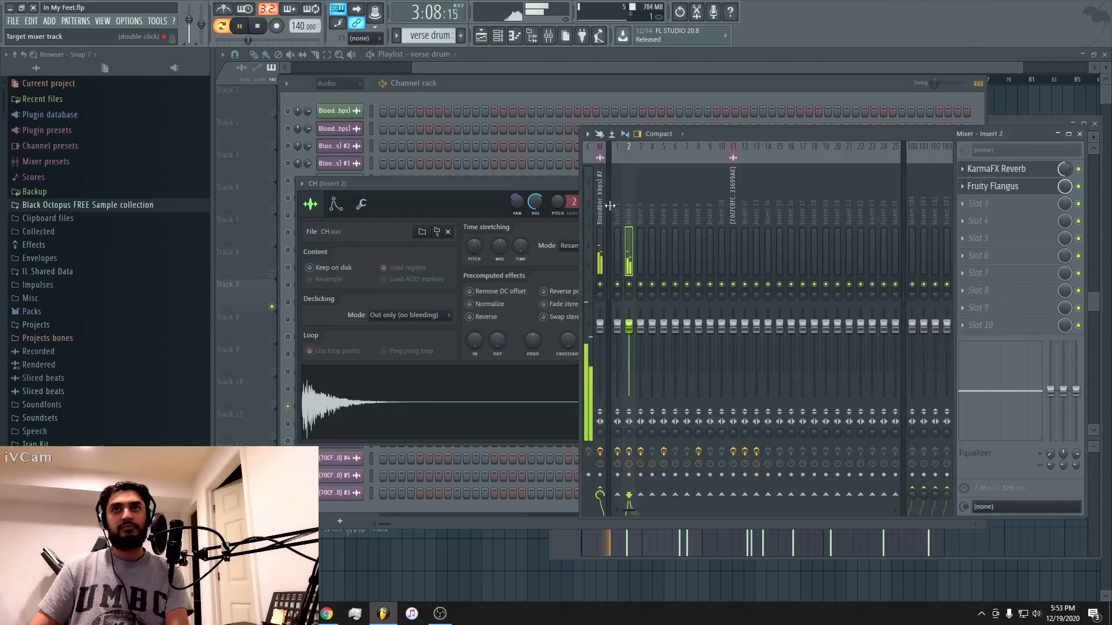
{"action": "double_click", "coordinate": [609, 205]}
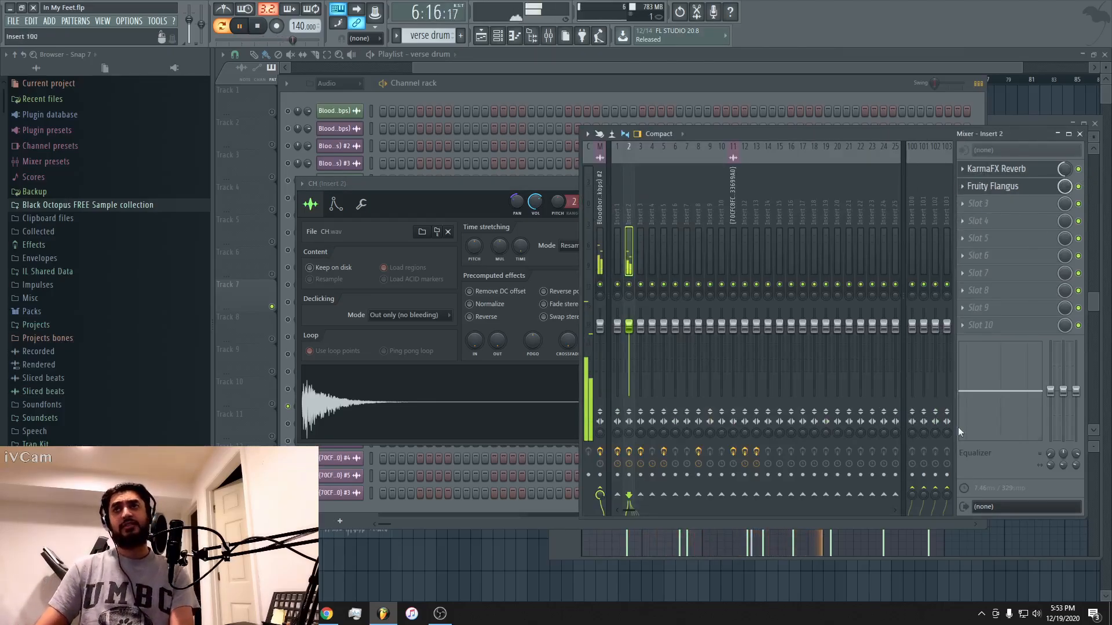
{"action": "key", "text": "space"}
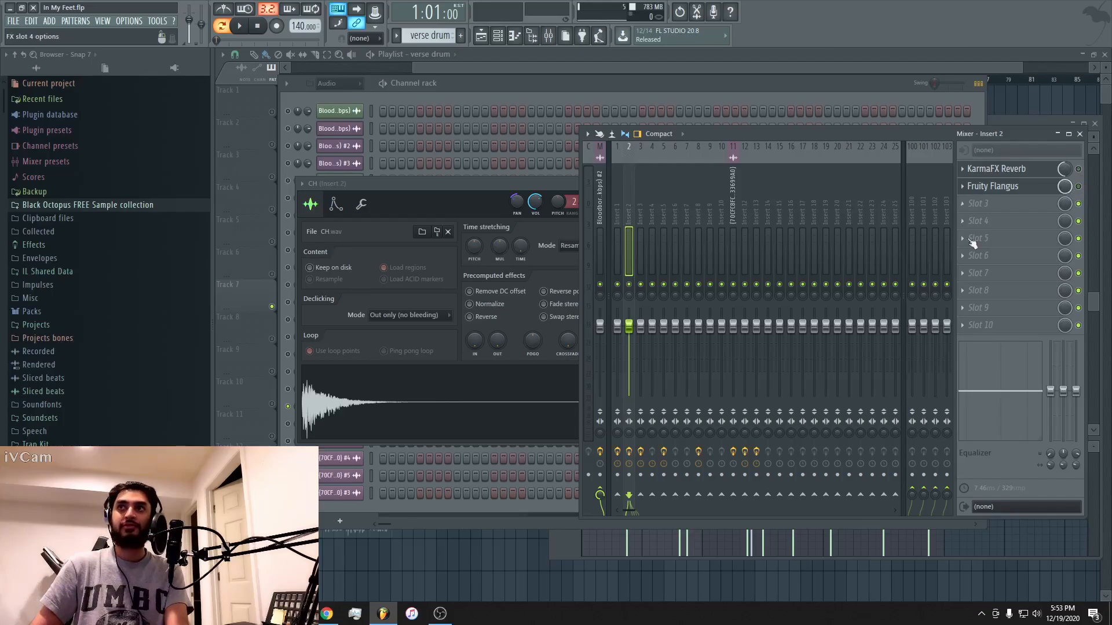
{"action": "key", "text": "space"}
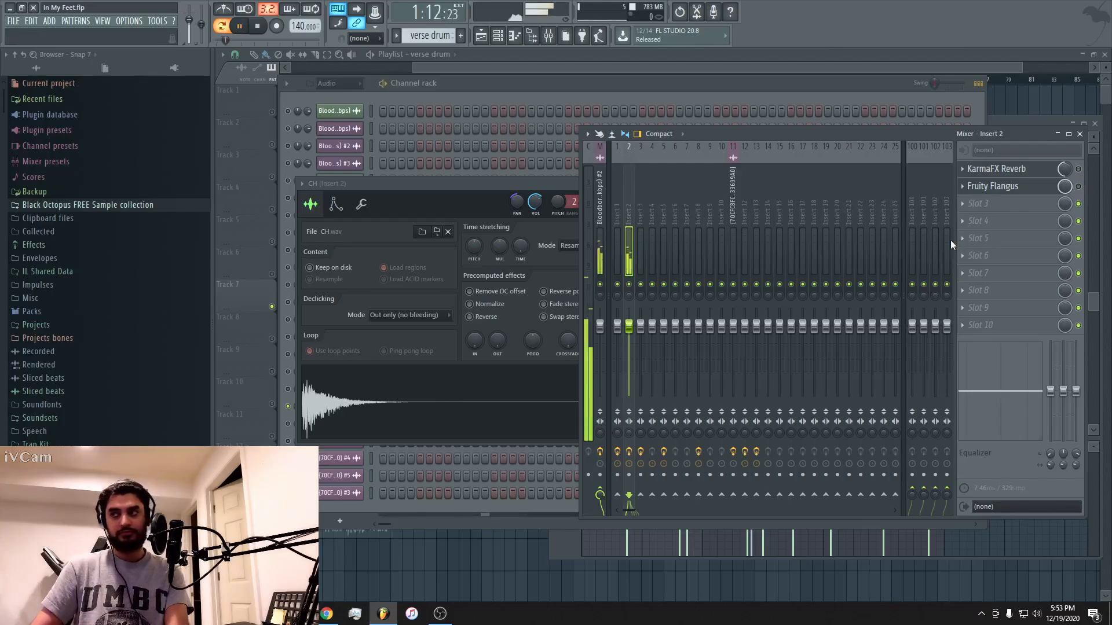
{"action": "key", "text": "space"}
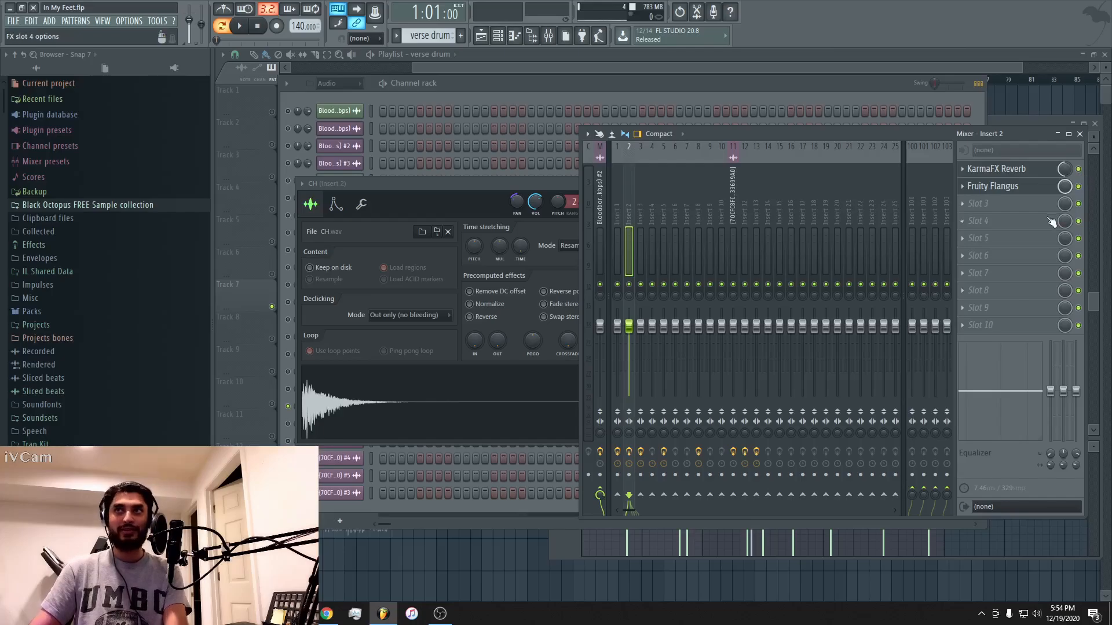
Toggle KarmaFX Reverb on Insert 2 during hi-hat playback to compare the sound.
{"action": "key", "text": "space"}
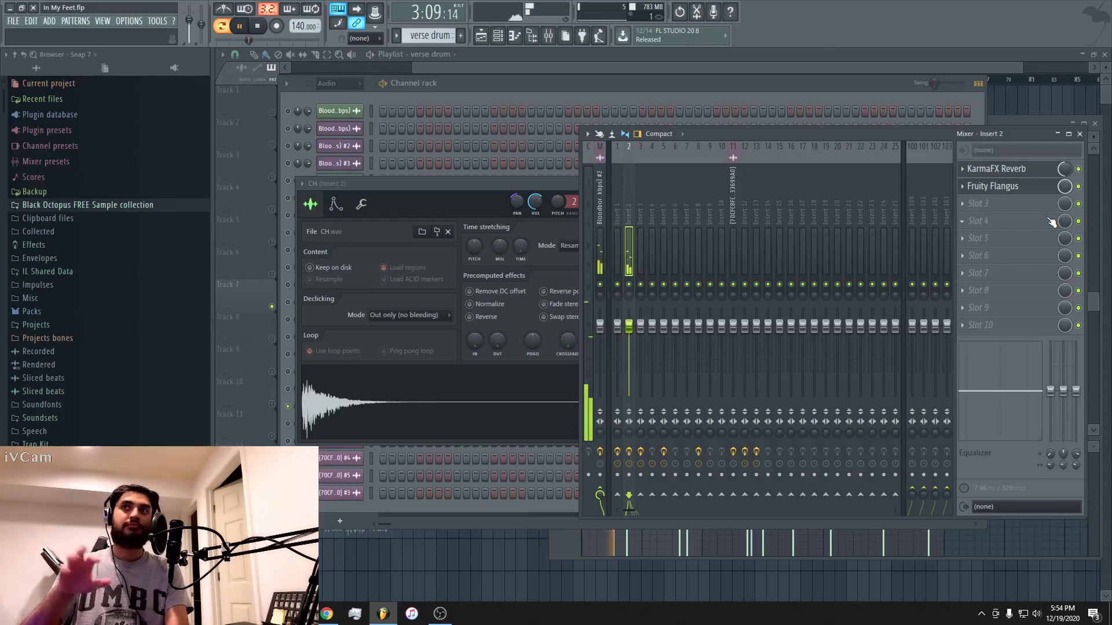
{"action": "left_click", "coordinate": [1078, 169]}
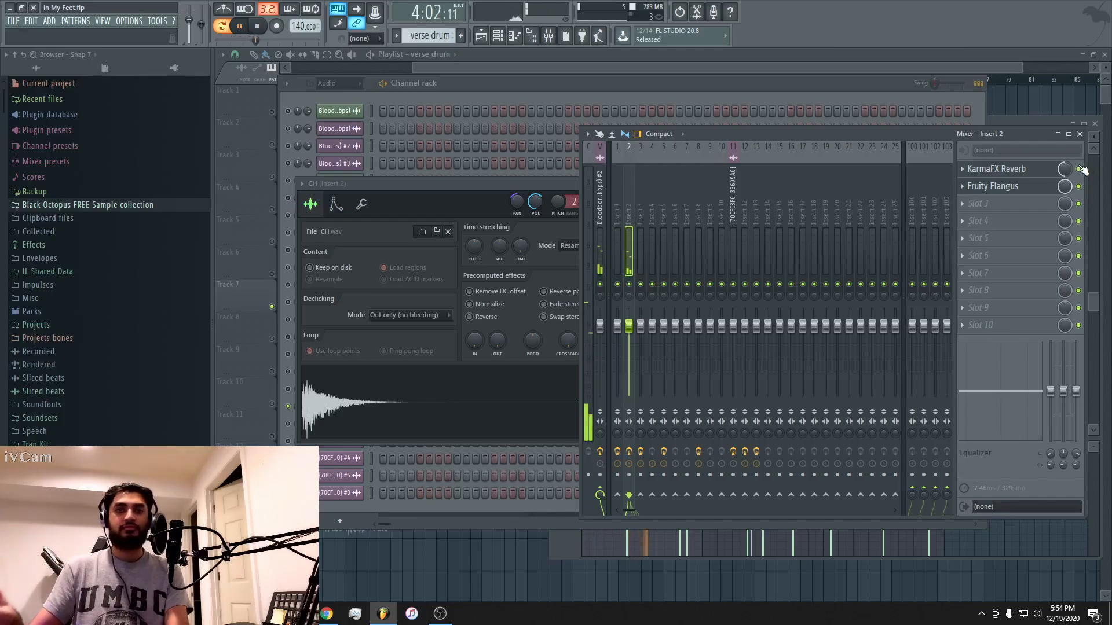
{"action": "key", "text": "space"}
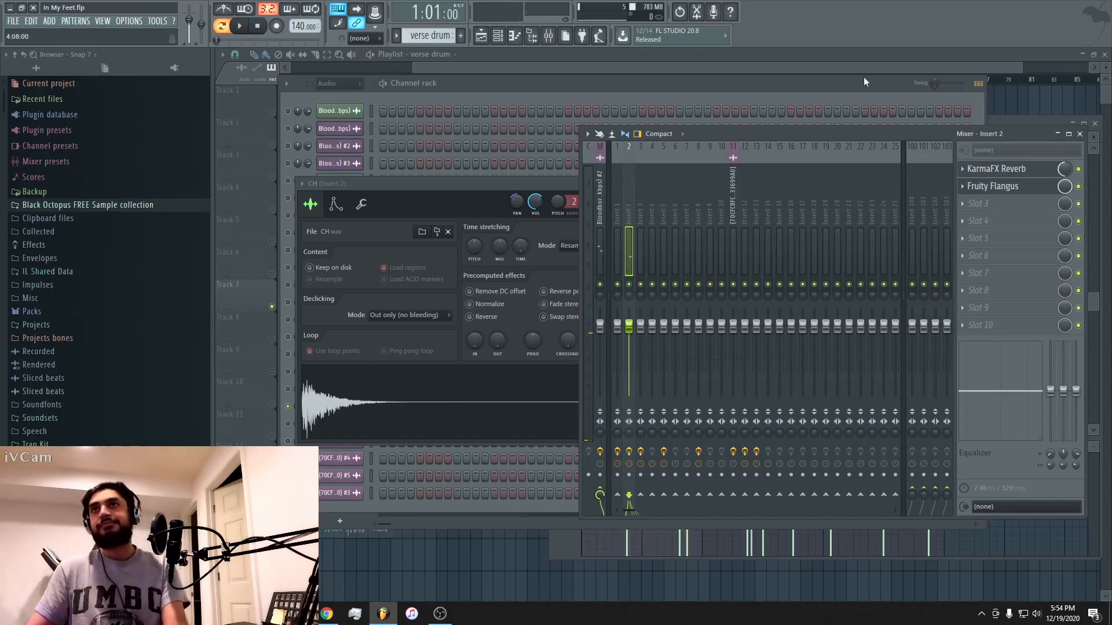
Unmute 2HF92BD -L, _HARD KICK 1, flam01 and HARDSD alongside CH and play the full verse drum pattern.
{"action": "left_click", "coordinate": [846, 78]}
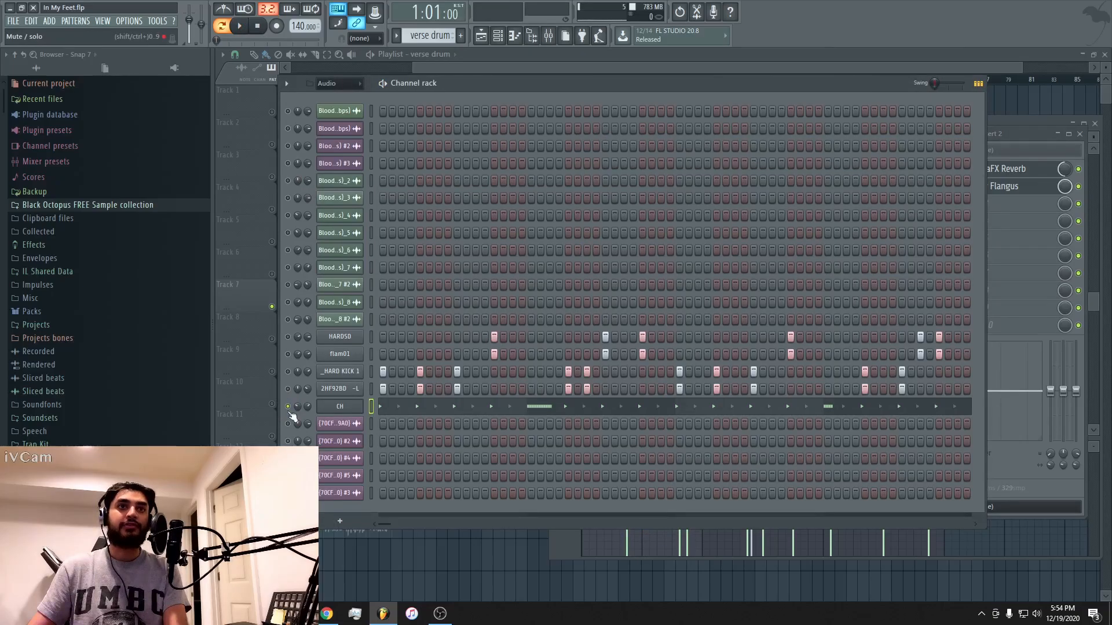
{"action": "right_click", "coordinate": [286, 408]}
{"action": "left_click", "coordinate": [289, 405]}
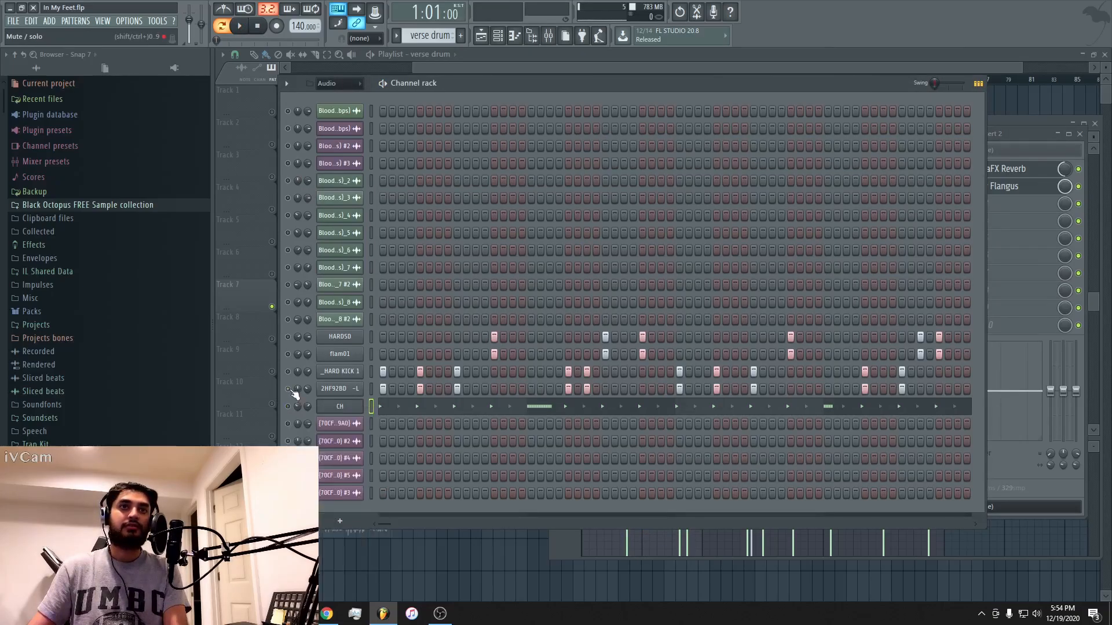
{"action": "left_click", "coordinate": [287, 354]}
{"action": "left_click", "coordinate": [287, 336]}
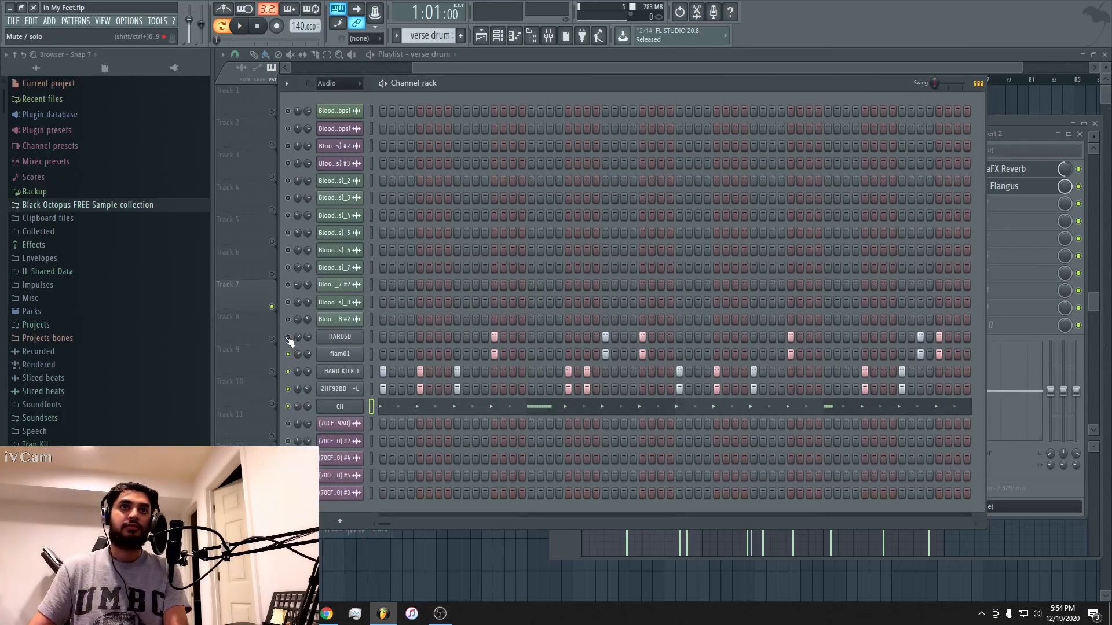
{"action": "key", "text": "space"}
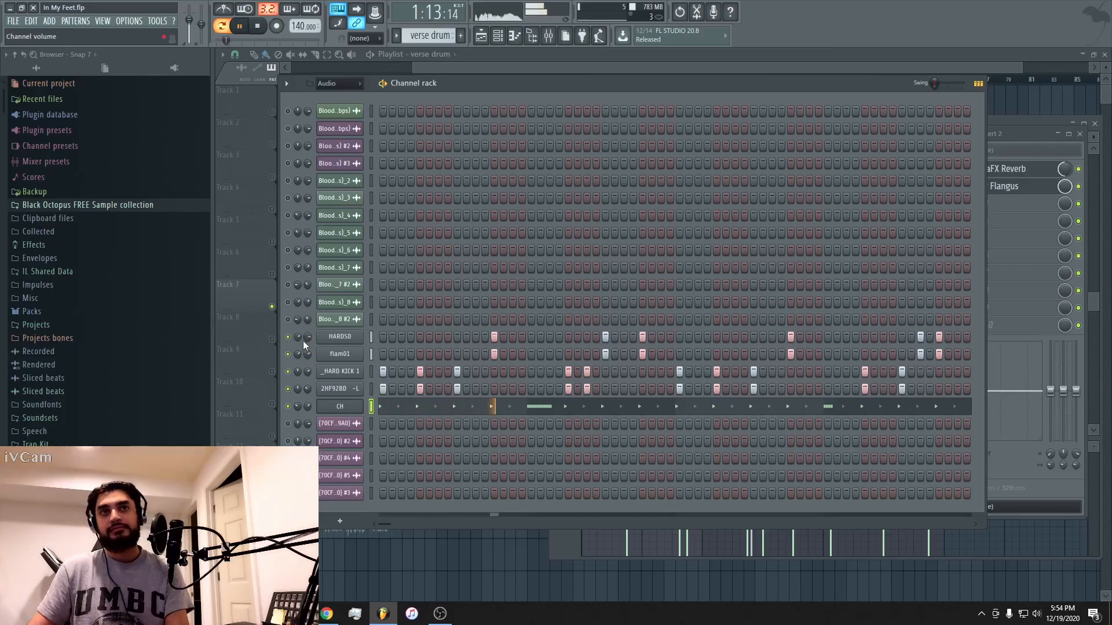
{"action": "right_click", "coordinate": [287, 337]}
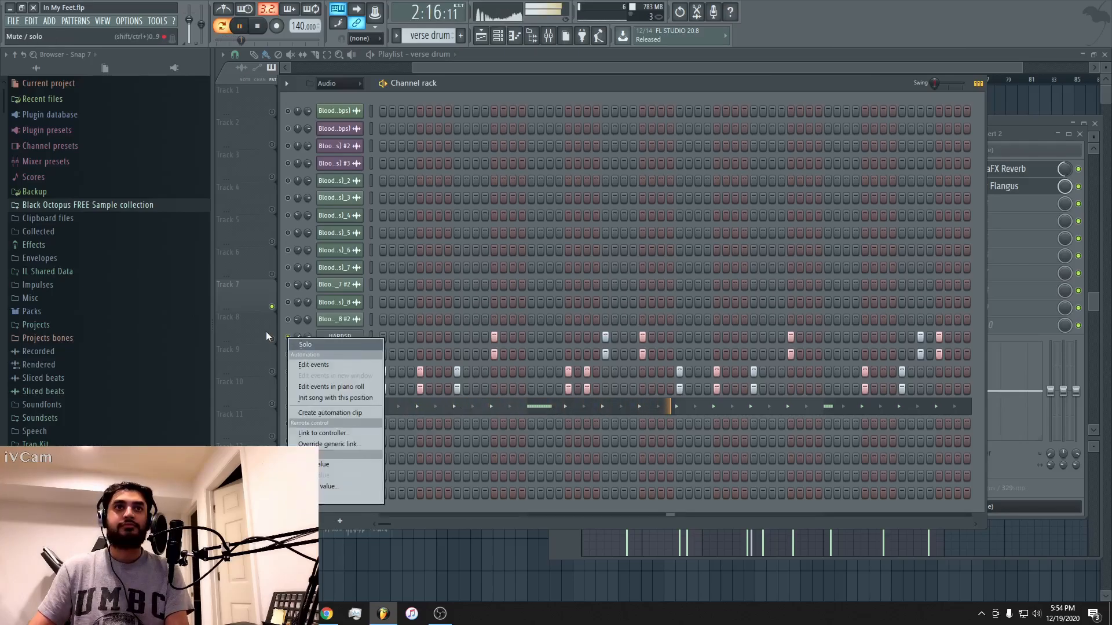
{"action": "left_click", "coordinate": [693, 109]}
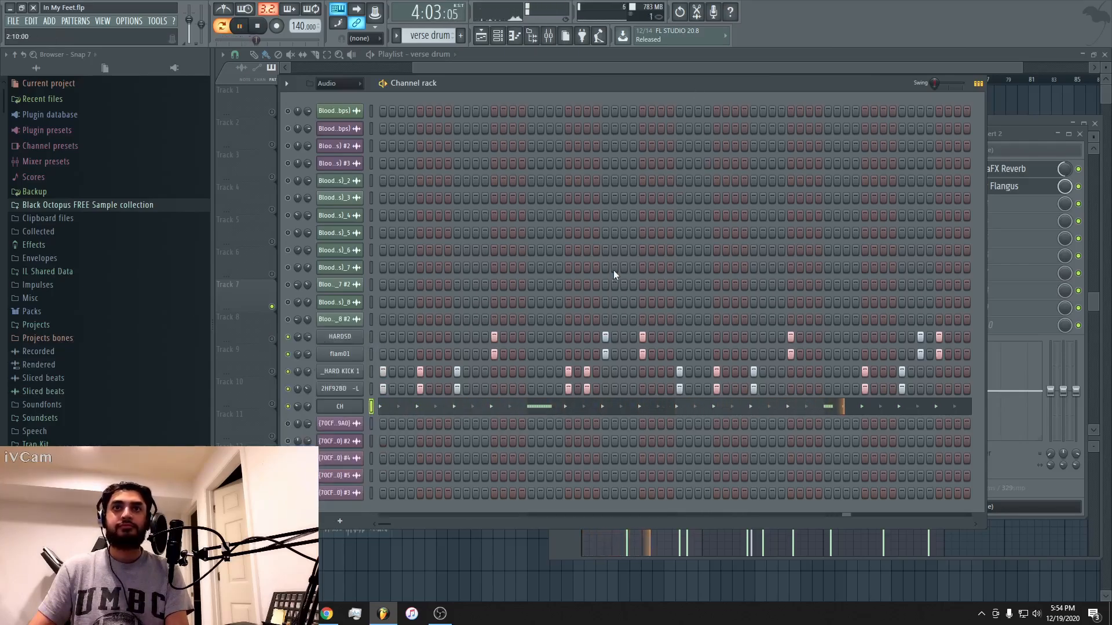
Unmute the remaining channels in the rack: the [70CF vocal recordings and every Bloodborne sample channel above HARDSD.
{"action": "left_click_drag", "start_coordinate": [289, 424], "coordinate": [289, 493]}
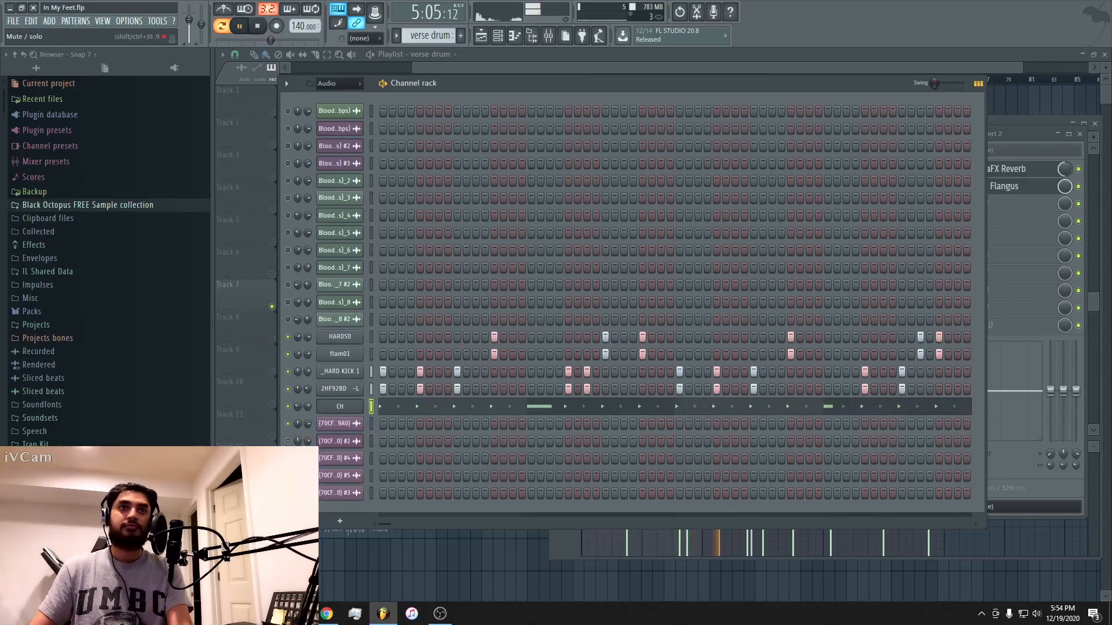
{"action": "left_click", "coordinate": [288, 319]}
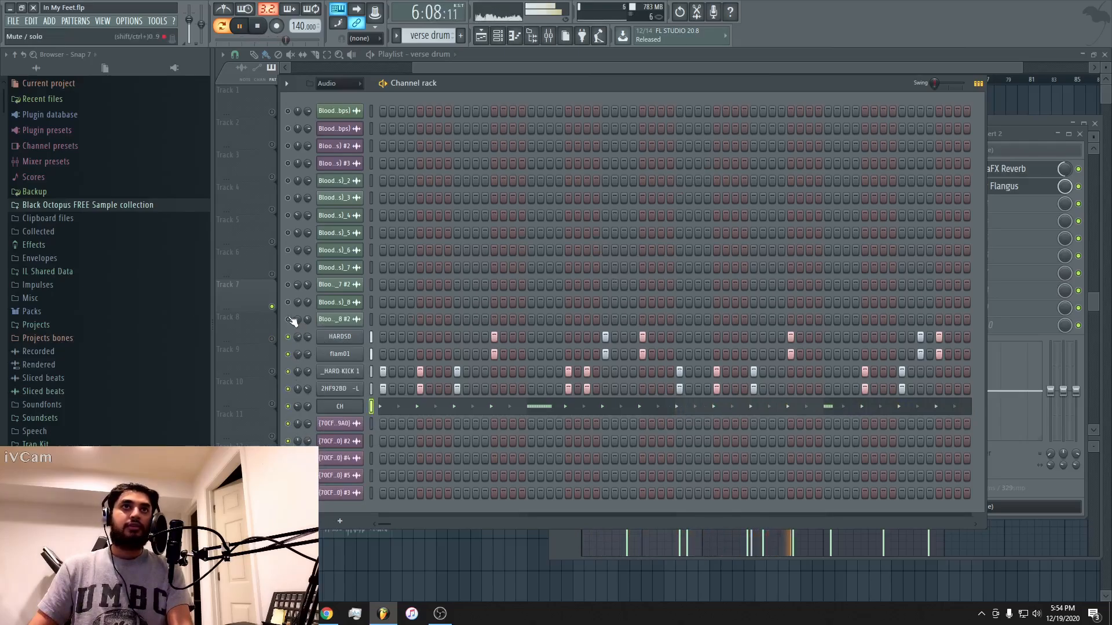
{"action": "left_click", "coordinate": [288, 302]}
{"action": "left_click", "coordinate": [288, 284]}
{"action": "left_click", "coordinate": [288, 267]}
{"action": "left_click", "coordinate": [288, 251]}
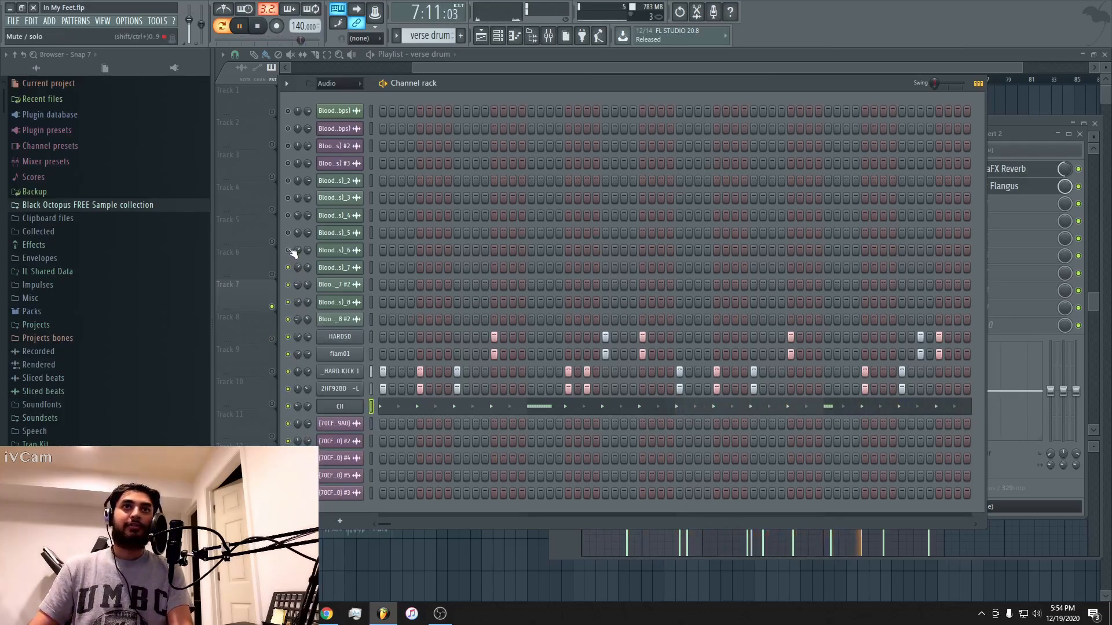
{"action": "left_click", "coordinate": [289, 233]}
{"action": "left_click", "coordinate": [289, 215]}
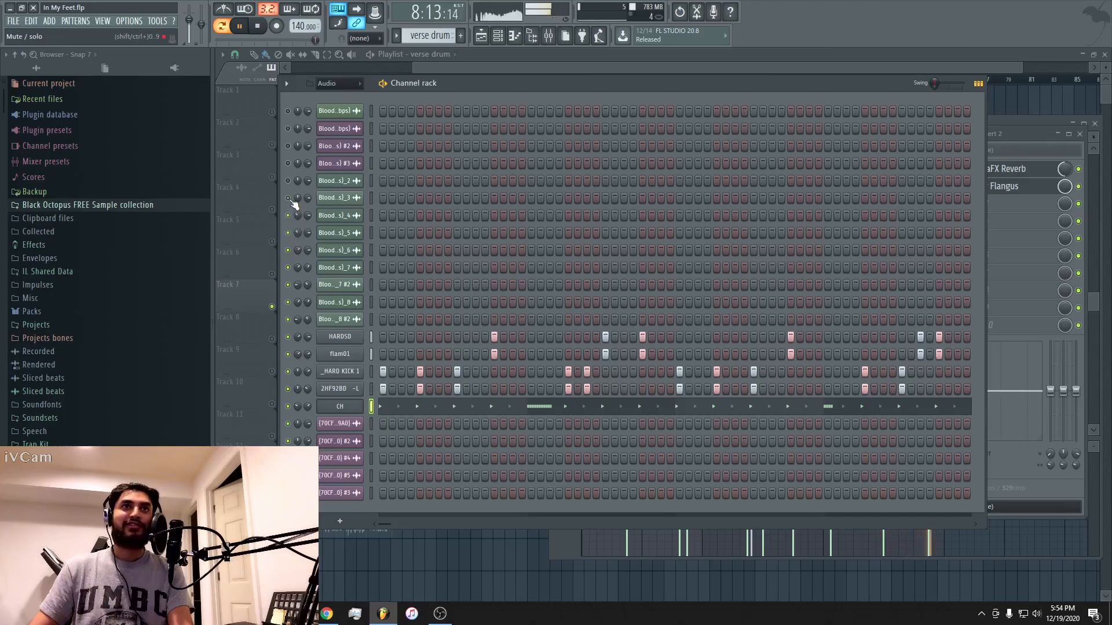
{"action": "left_click", "coordinate": [289, 198]}
{"action": "left_click", "coordinate": [288, 181]}
{"action": "left_click", "coordinate": [288, 163]}
{"action": "left_click", "coordinate": [289, 146]}
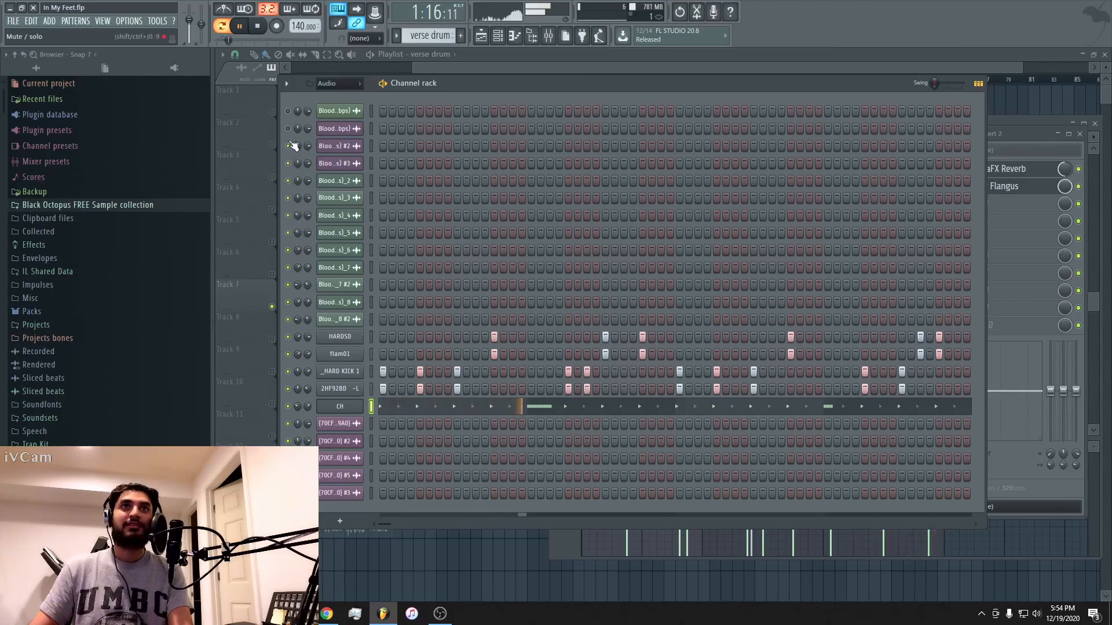
{"action": "left_click", "coordinate": [288, 129]}
{"action": "left_click", "coordinate": [289, 111]}
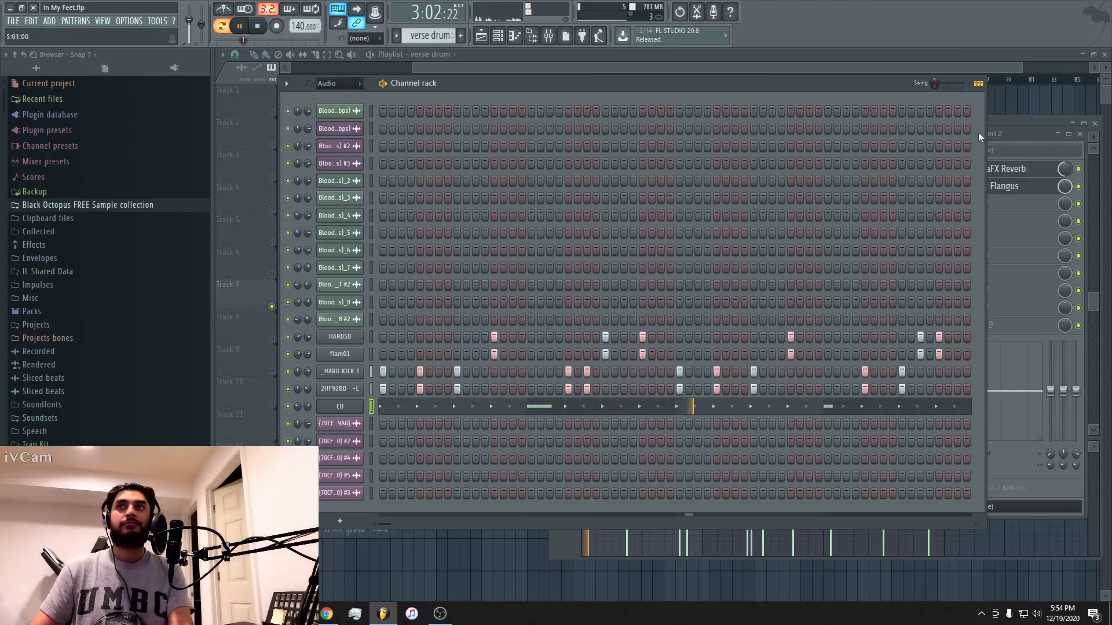
Unsolo Track 7 in the playlist and play the verse from bar 25 with the vocals on Track 11 muted.
{"action": "left_click", "coordinate": [995, 65]}
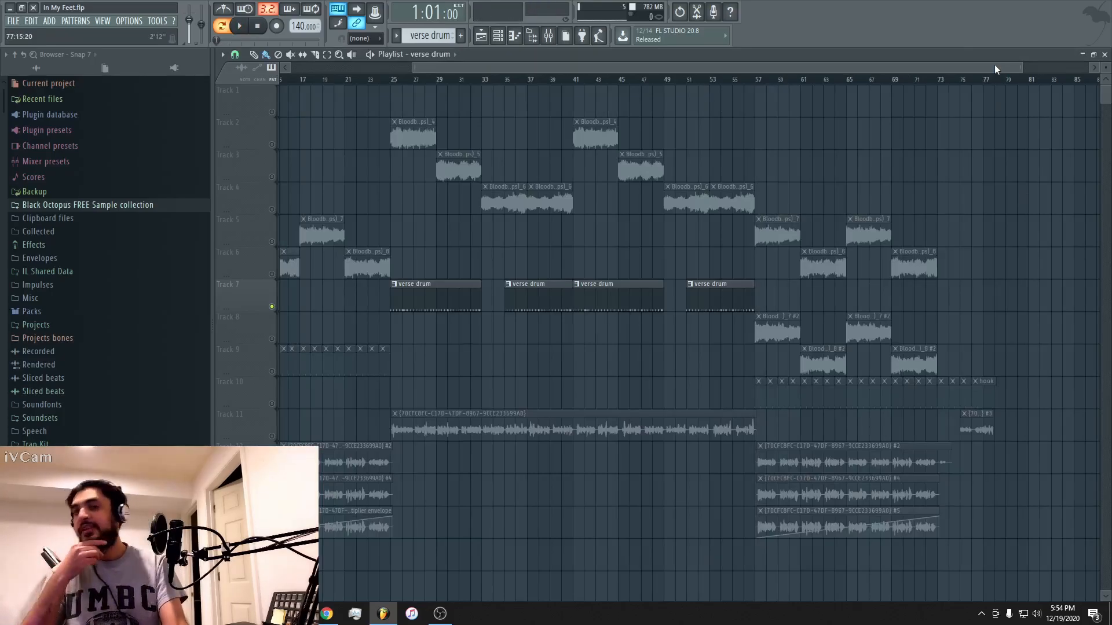
{"action": "left_click", "coordinate": [272, 307], "text": "ctrl"}
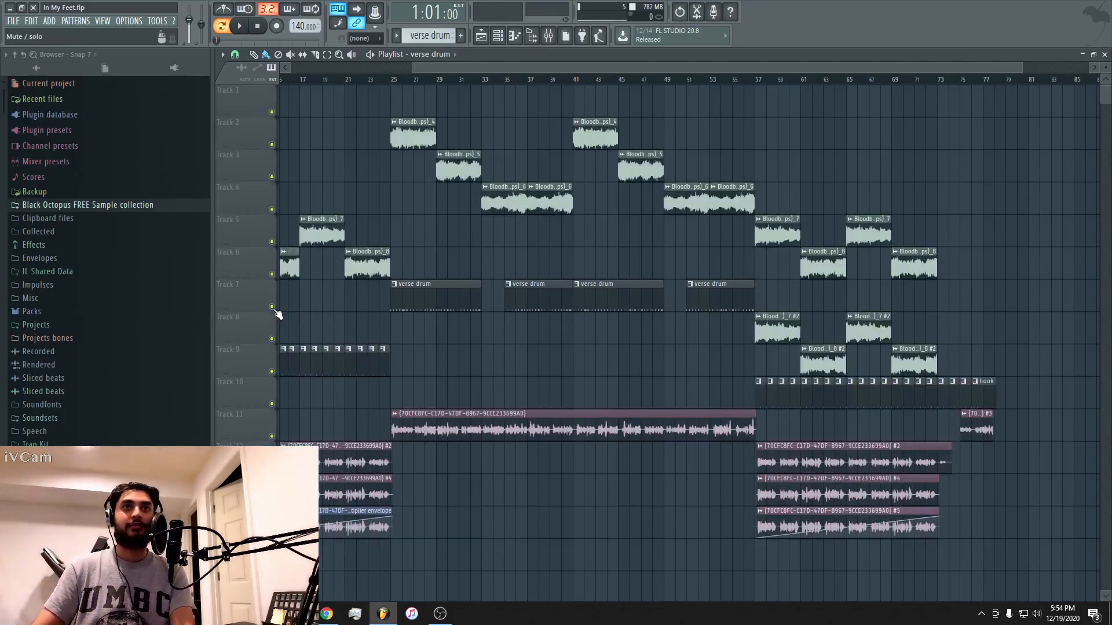
{"action": "left_click", "coordinate": [397, 85]}
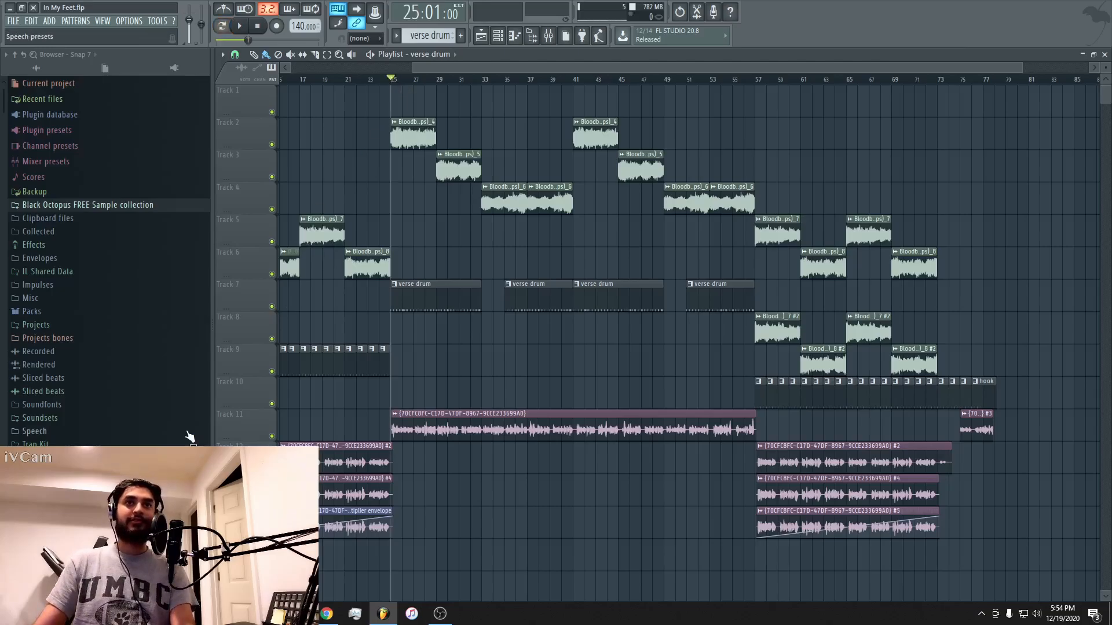
{"action": "left_click", "coordinate": [268, 434]}
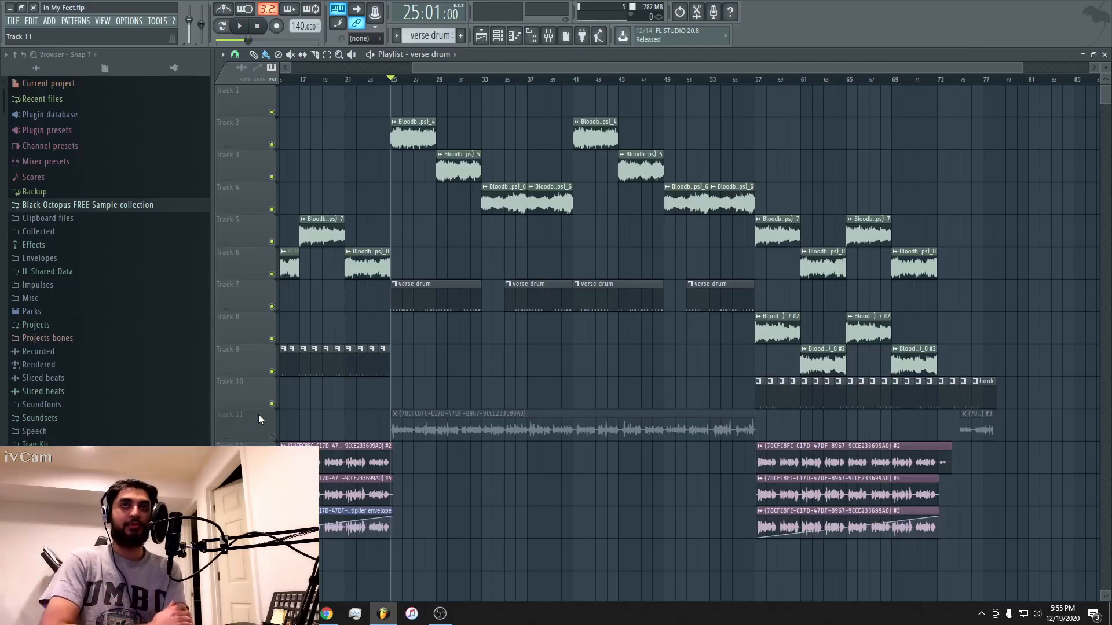
{"action": "key", "text": "space"}
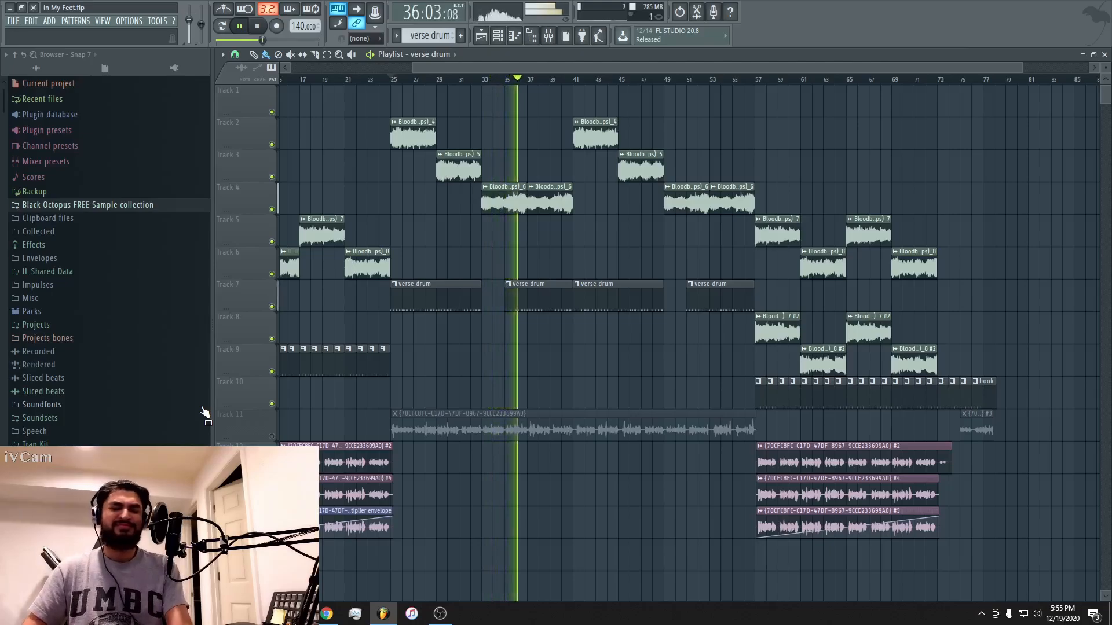
{"action": "key", "text": "space"}
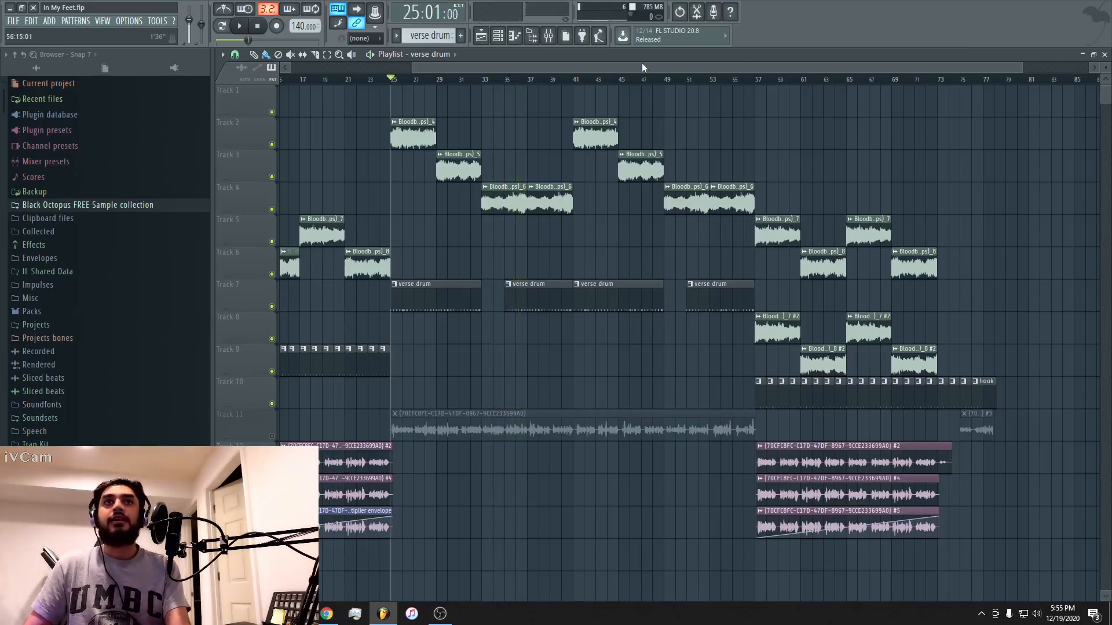
Mute the three vocal tracks below Track 11 and briefly play the hook from bar 57.
{"action": "left_click_drag", "start_coordinate": [642, 67], "coordinate": [747, 58]}
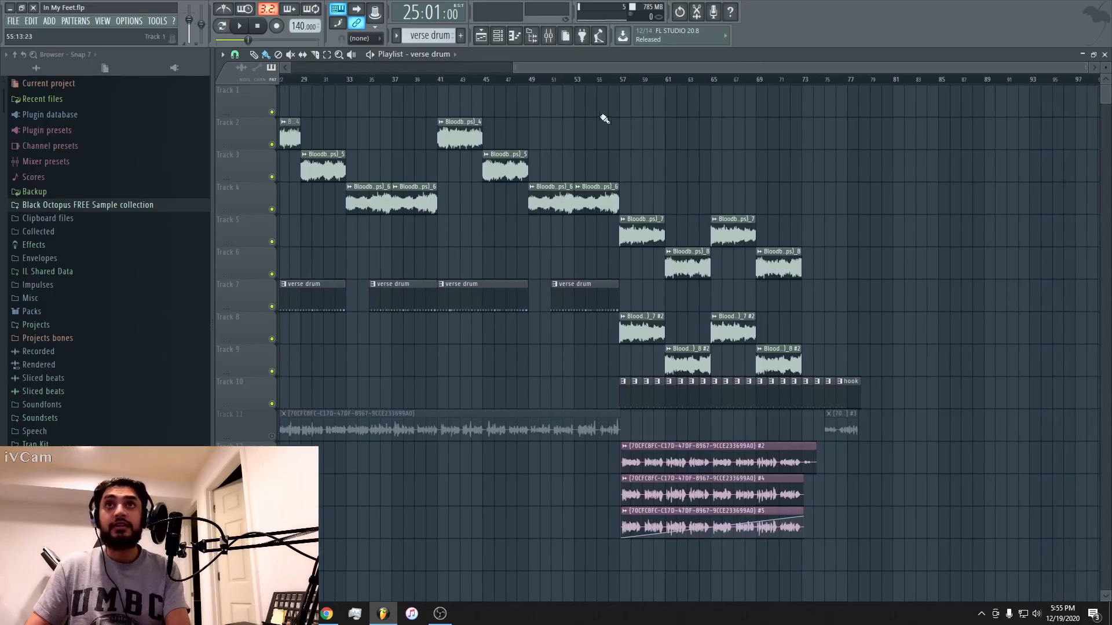
{"action": "left_click", "coordinate": [621, 80]}
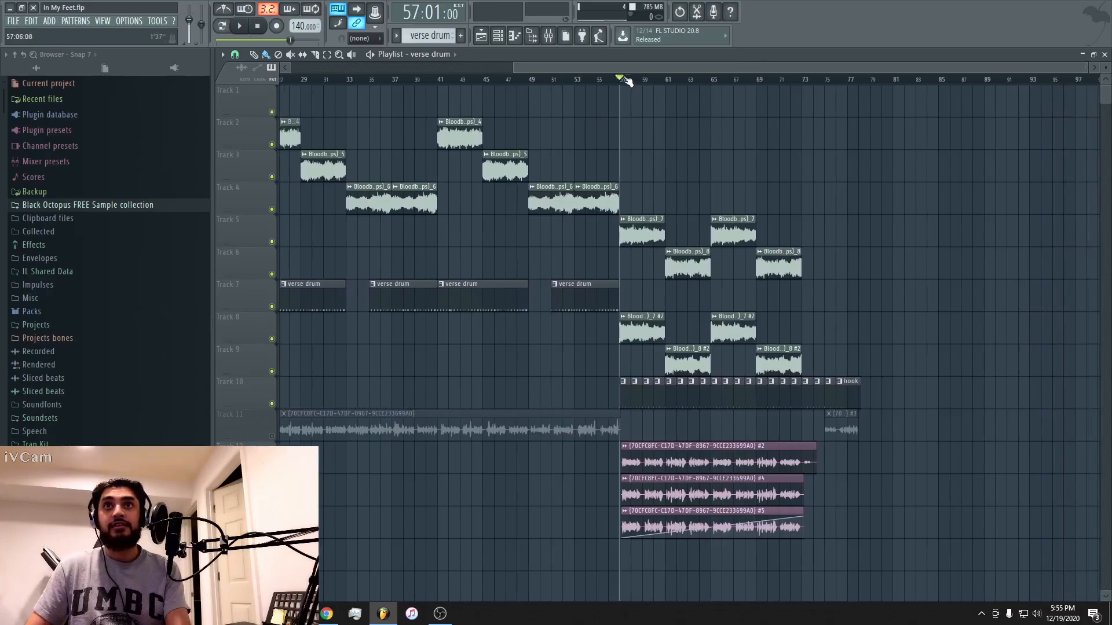
{"action": "left_click", "coordinate": [636, 80]}
{"action": "left_click", "coordinate": [623, 80]}
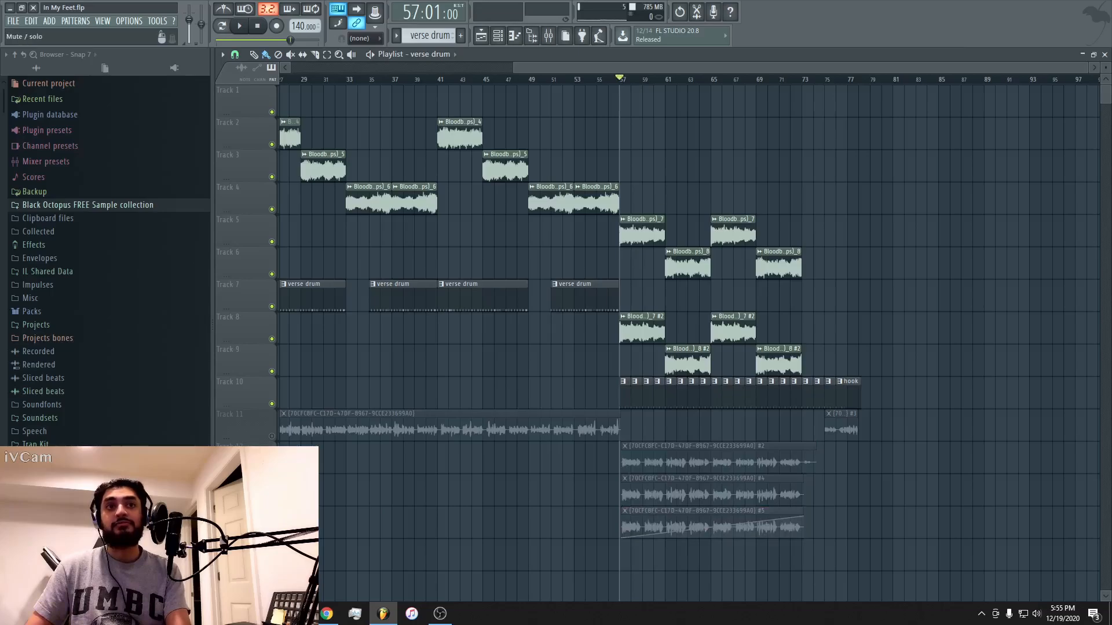
{"action": "key", "text": "space"}
{"action": "key", "text": "space"}
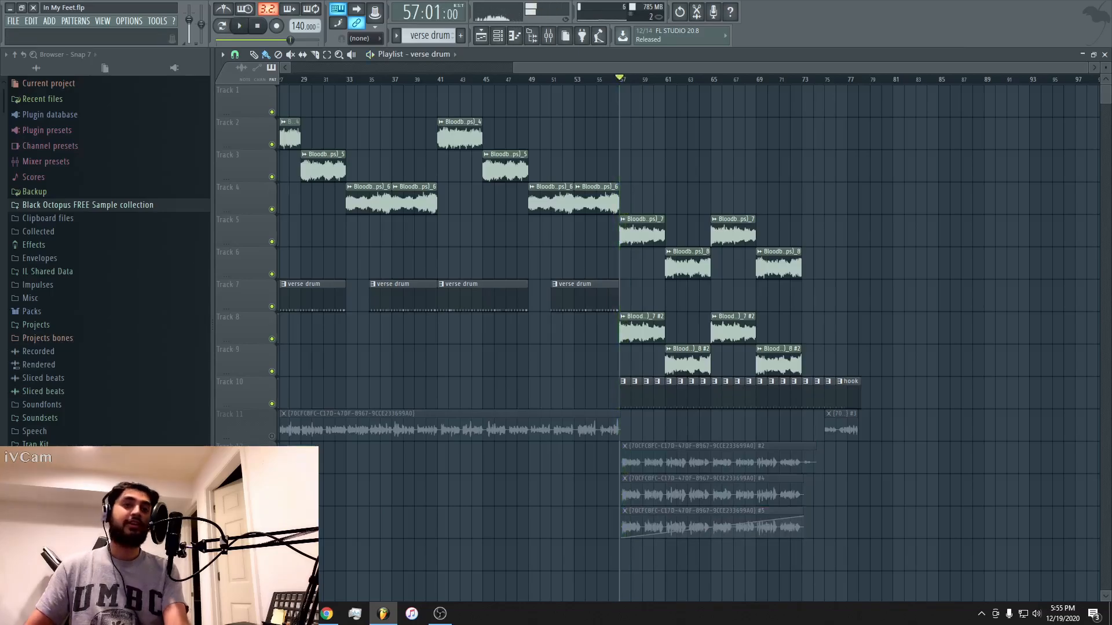
Unmute Track 11 and the three vocal tracks below it.
{"action": "left_click", "coordinate": [272, 533]}
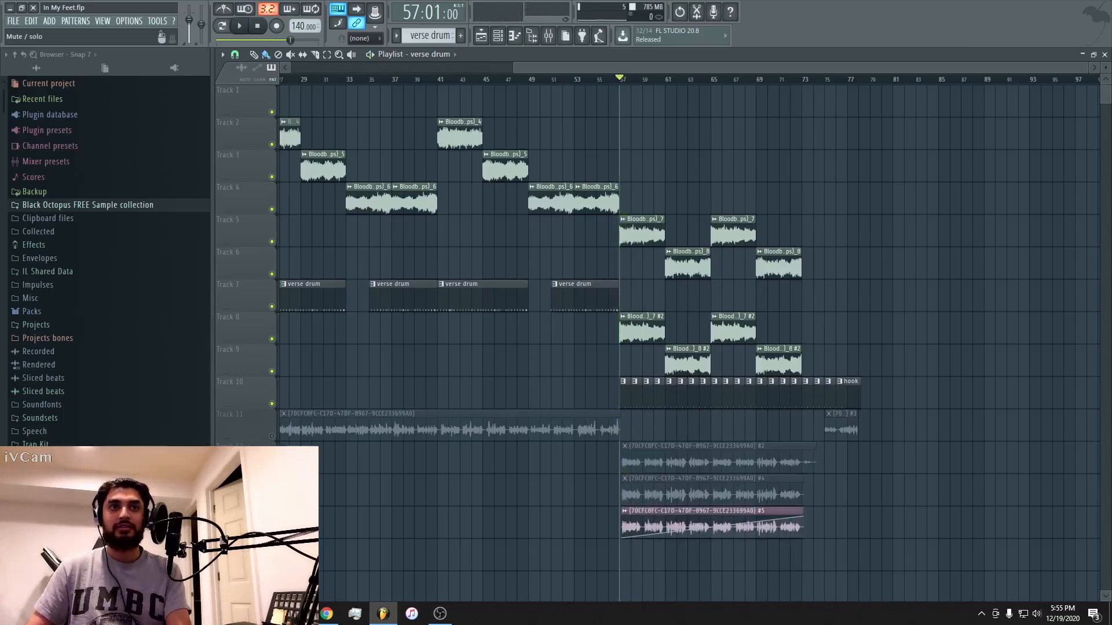
{"action": "left_click", "coordinate": [271, 501]}
{"action": "left_click", "coordinate": [272, 468]}
{"action": "left_click", "coordinate": [272, 436]}
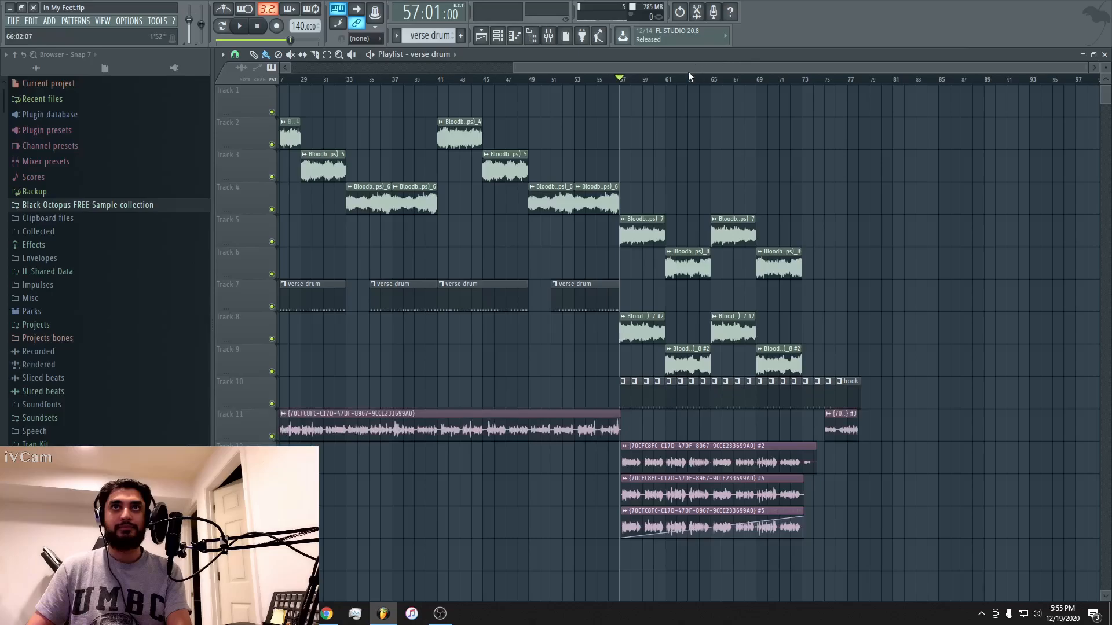
Solo the vocal track directly below Track 11, holding the #2 recording, for the first hook.
{"action": "left_click_drag", "start_coordinate": [689, 68], "coordinate": [332, 101]}
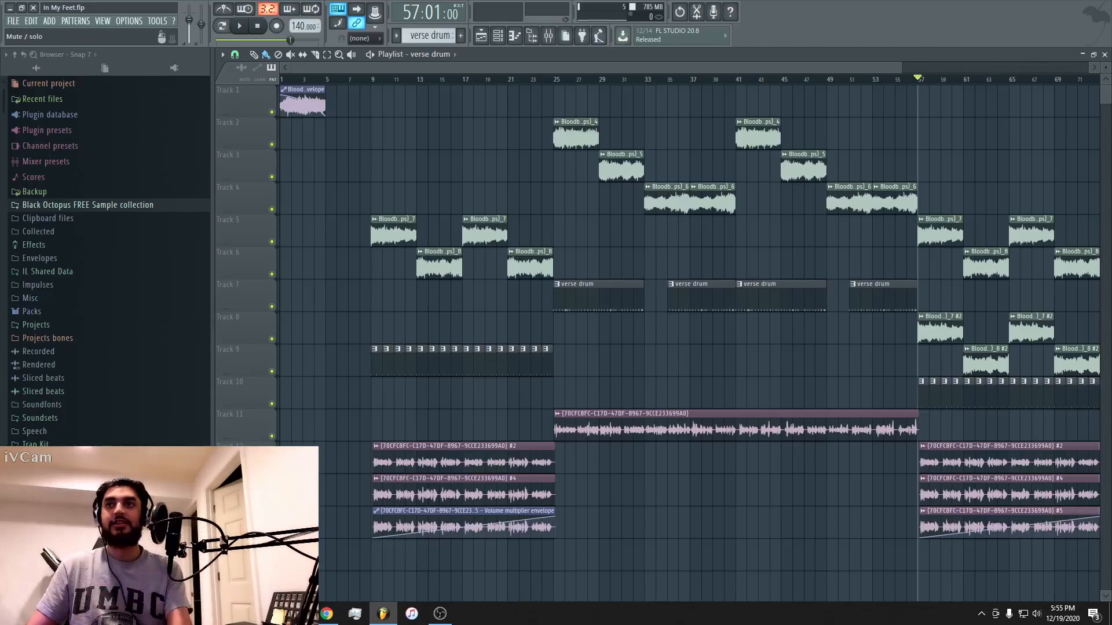
{"action": "right_click", "coordinate": [272, 468]}
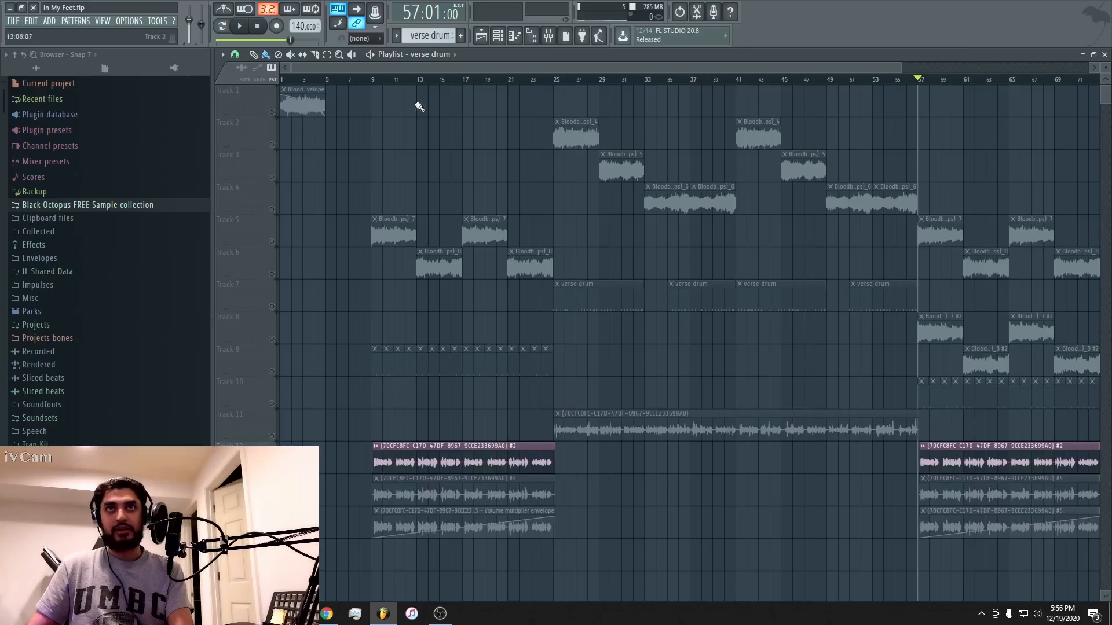
Move the playback position to bar 9 and open the #2 vocal recording's mixer track, insert 12.
{"action": "left_click", "coordinate": [375, 79]}
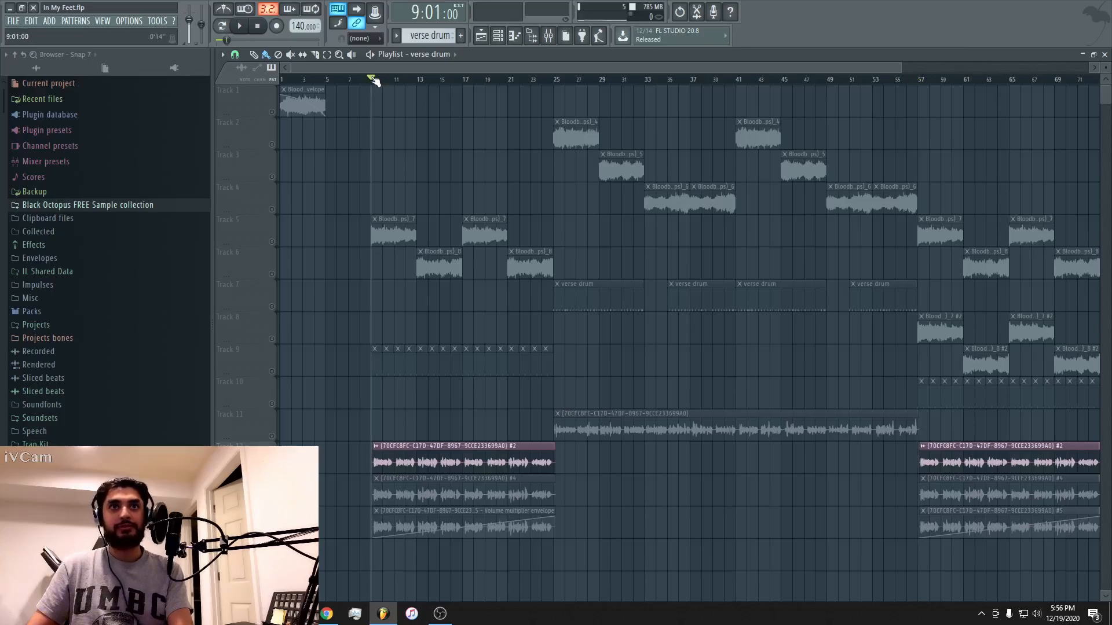
{"action": "double_click", "coordinate": [425, 462]}
{"action": "double_click", "coordinate": [561, 157]}
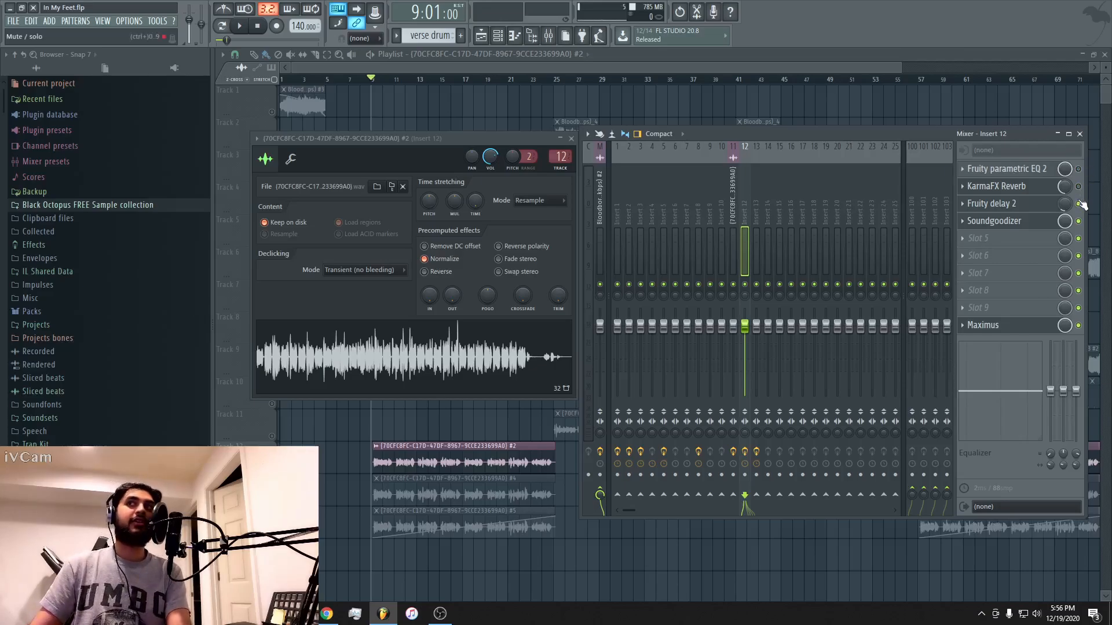
Play the #2 vocal from bar 9 while re-enabling Fruity parametric EQ 2, KarmaFX Reverb, Fruity delay 2 and Soundgoodizer on insert 12.
{"action": "key", "text": "space"}
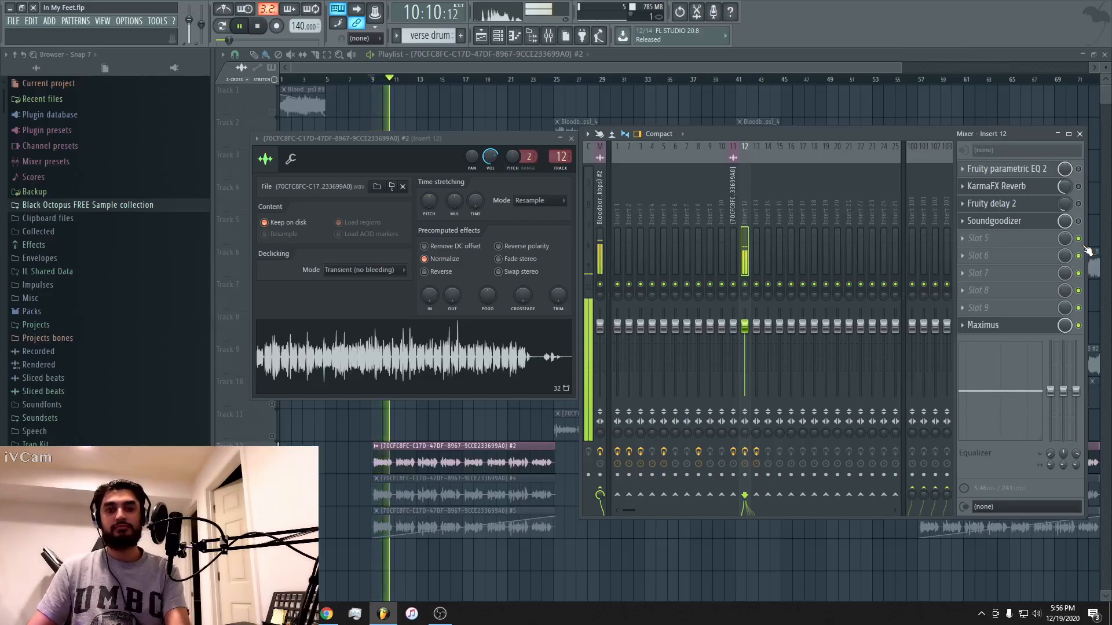
{"action": "left_click", "coordinate": [1078, 169]}
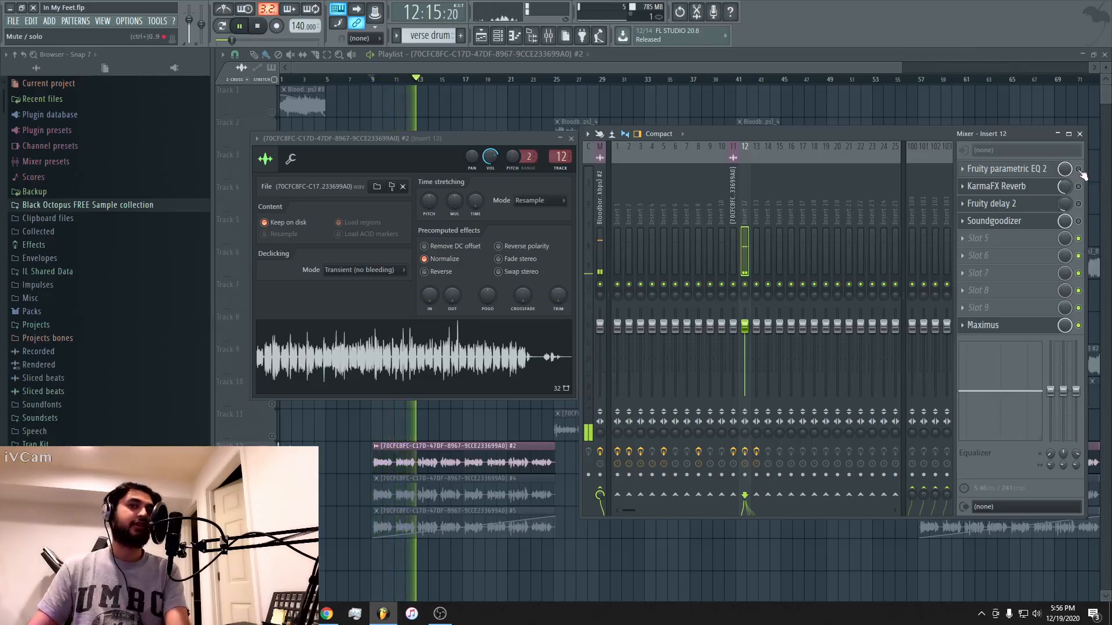
{"action": "left_click", "coordinate": [1078, 185]}
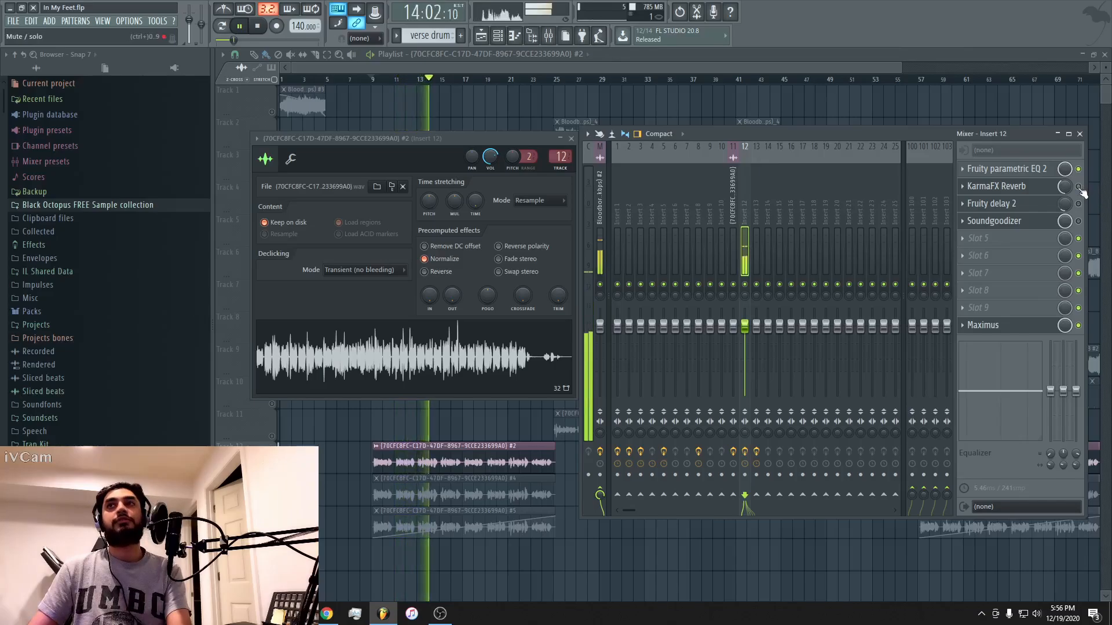
{"action": "left_click", "coordinate": [1078, 204]}
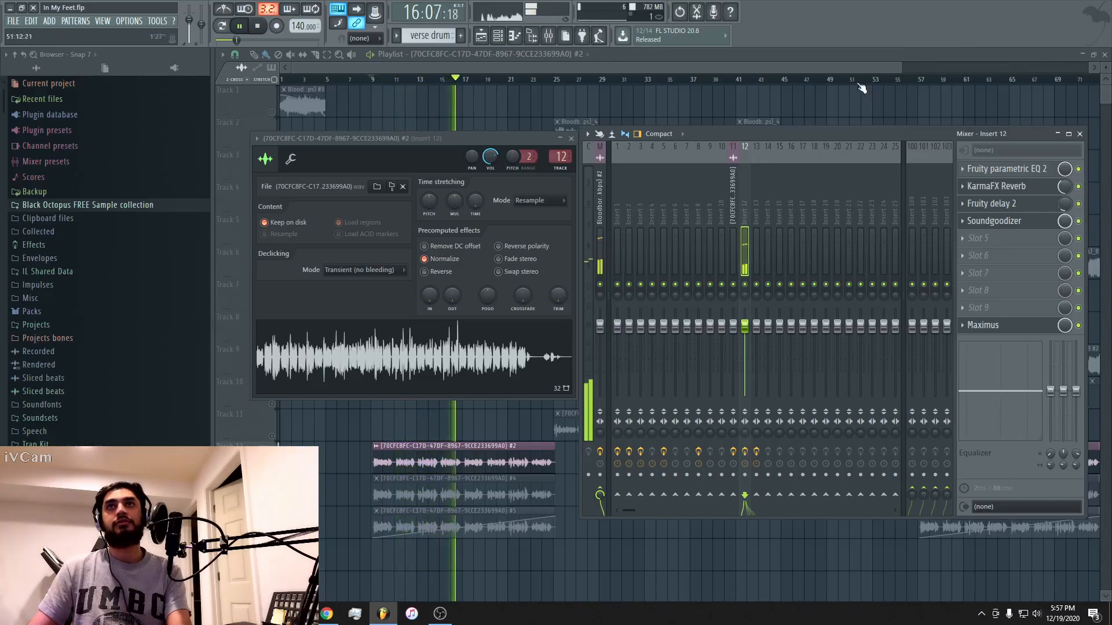
{"action": "left_click", "coordinate": [837, 65]}
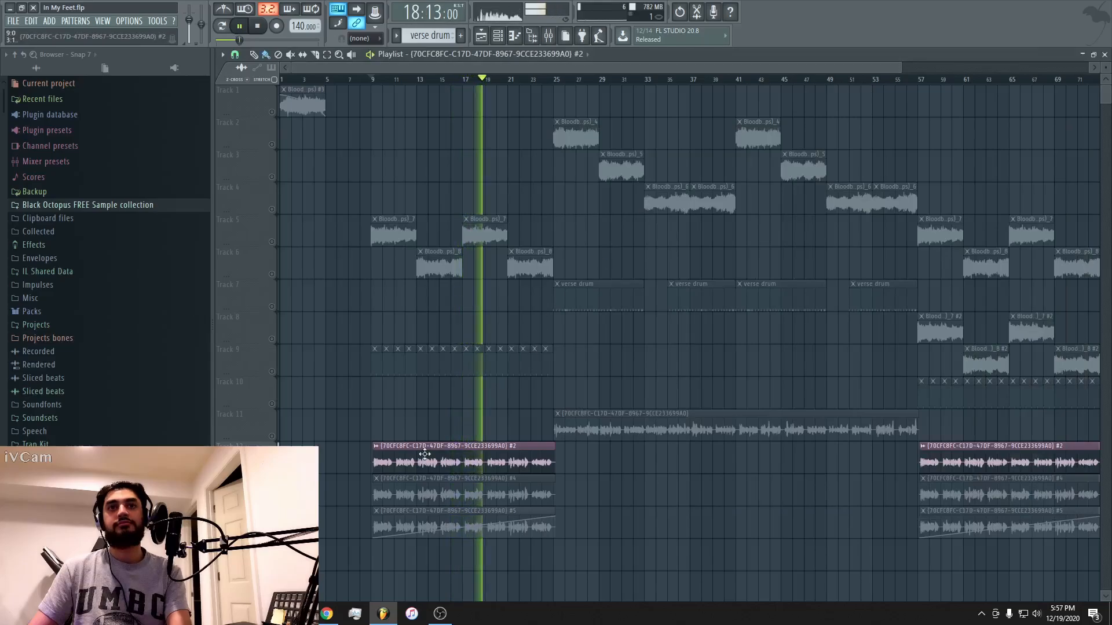
{"action": "key", "text": "space"}
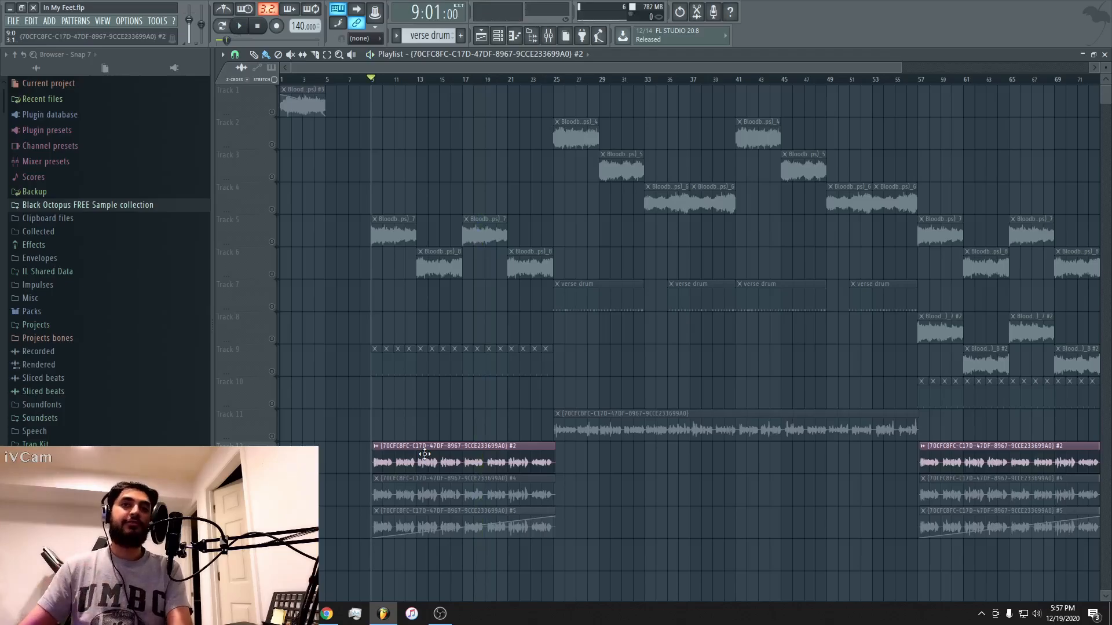
Examine the settings of Fruity parametric EQ 2, KarmaFX Reverb, Fruity delay 2 and Soundgoodizer on the #2 vocal's mixer insert.
{"action": "double_click", "coordinate": [424, 454]}
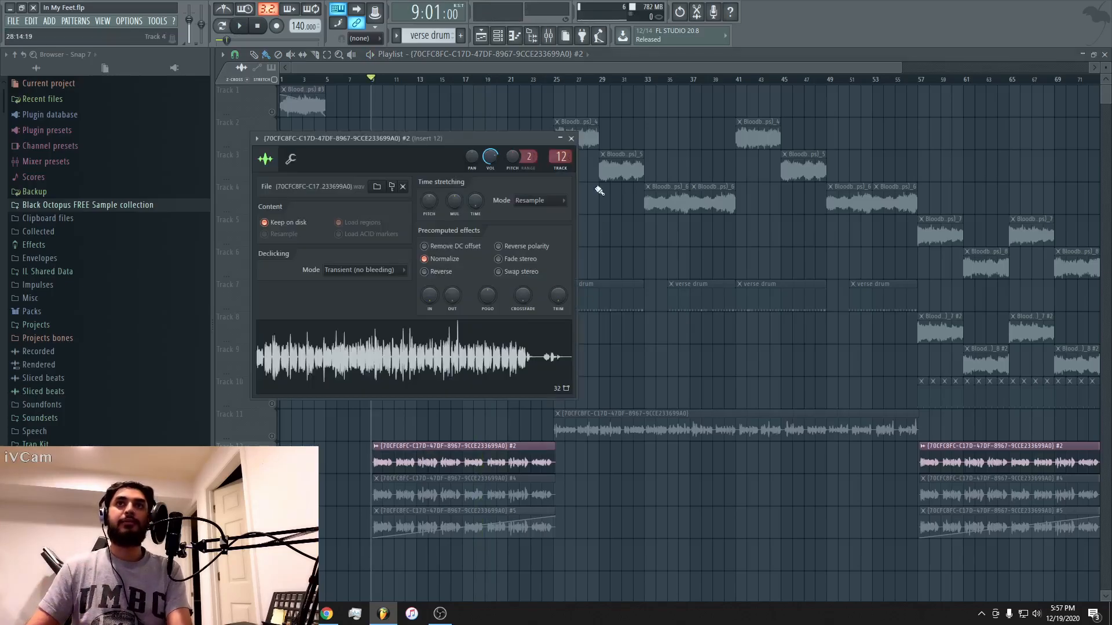
{"action": "double_click", "coordinate": [561, 159]}
{"action": "left_click", "coordinate": [980, 171]}
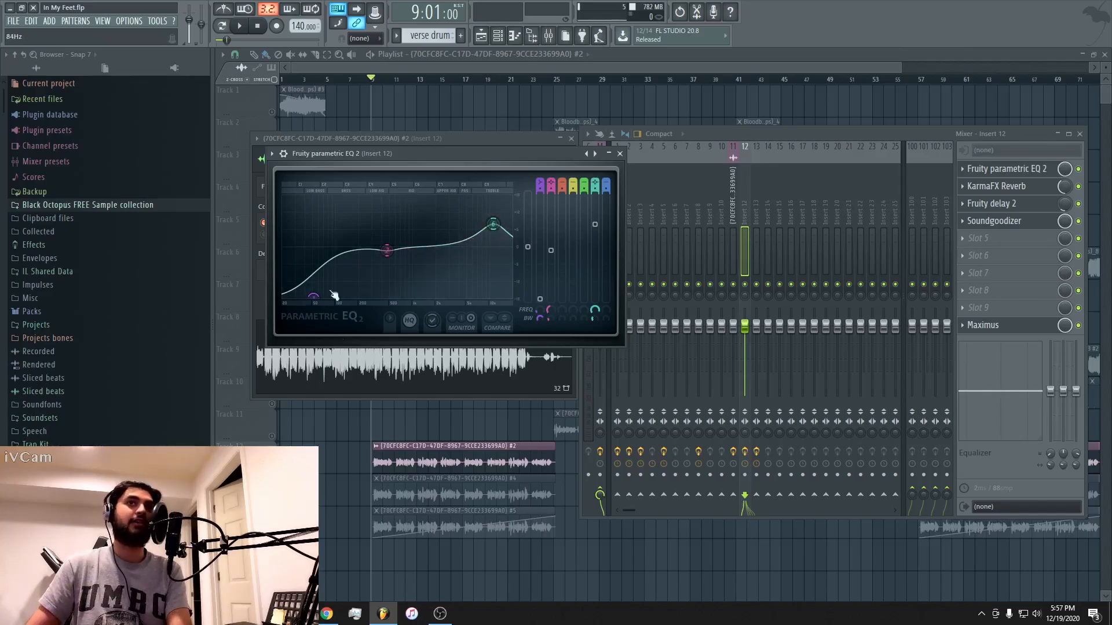
{"action": "left_click", "coordinate": [1017, 194]}
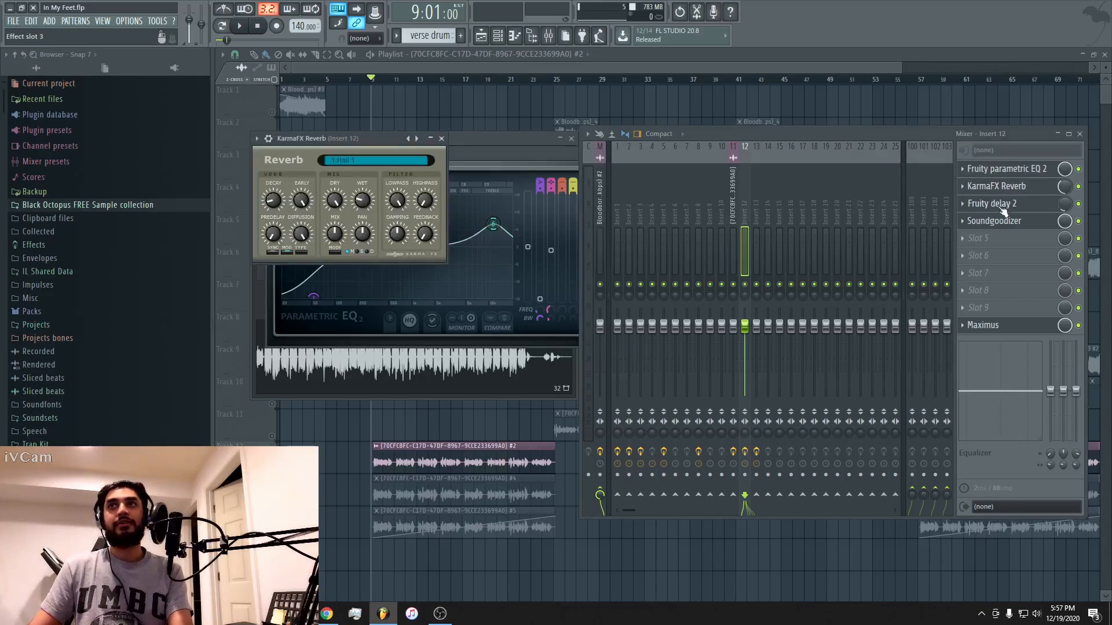
{"action": "left_click", "coordinate": [1002, 206]}
{"action": "left_click", "coordinate": [997, 224]}
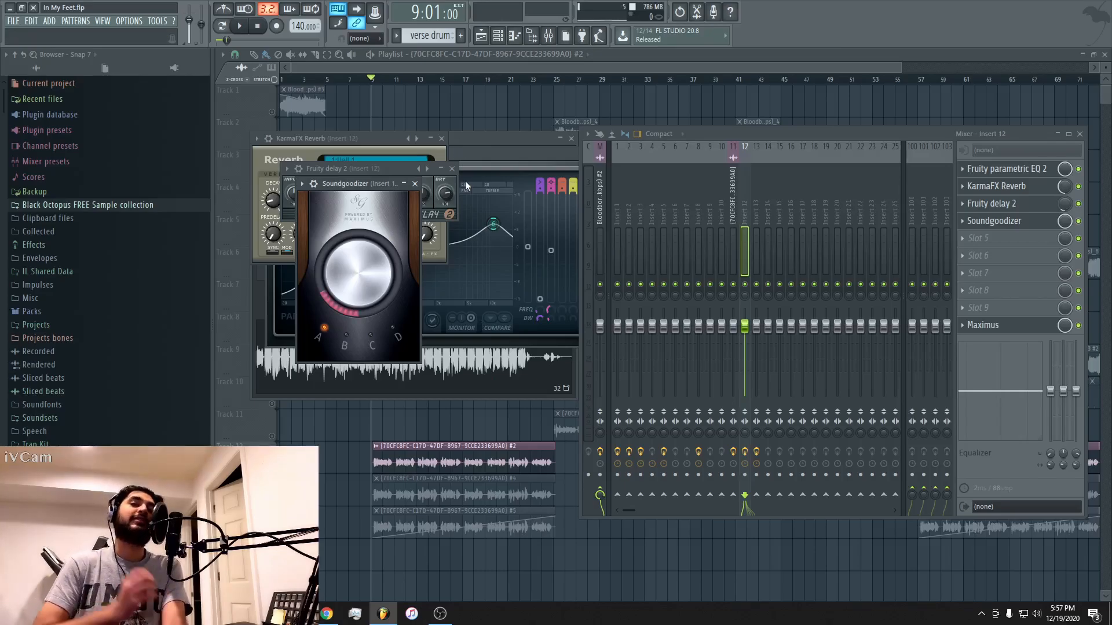
Briefly play the #2 vocal from bar 9 with its effects enabled and close all plugin and mixer windows.
{"action": "key", "text": "space"}
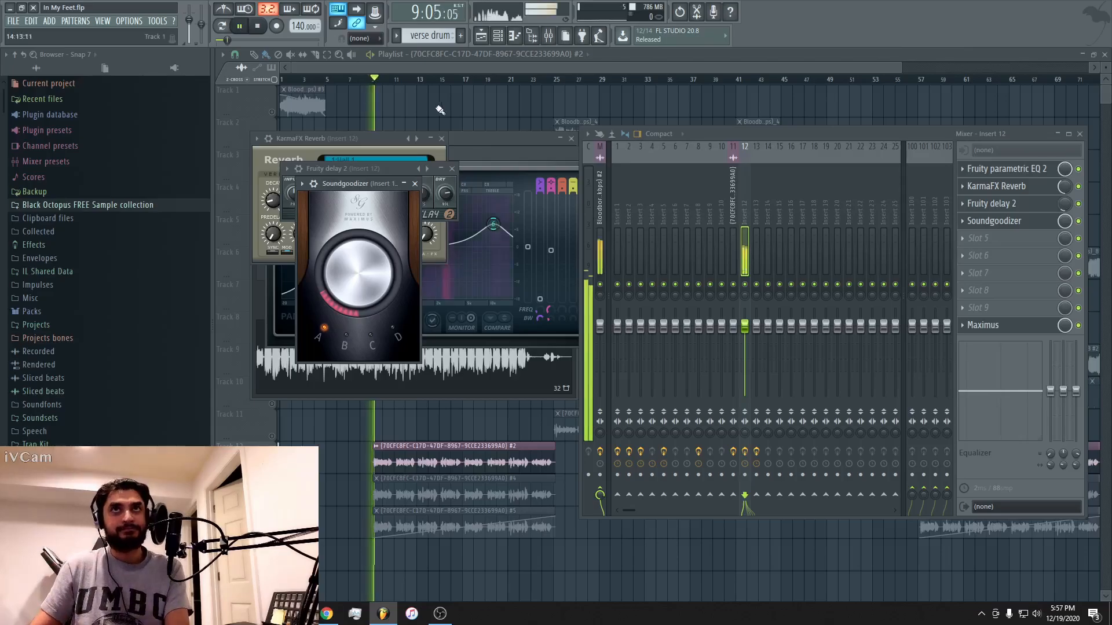
{"action": "key", "text": "F12"}
{"action": "key", "text": "space"}
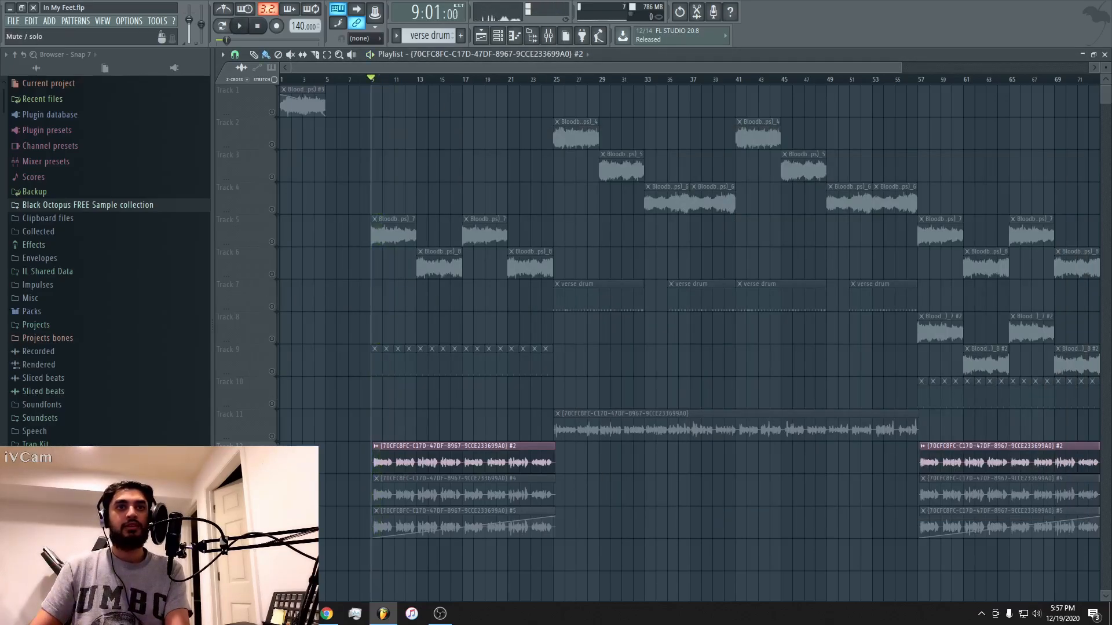
Solo the #4 vocal track, play it from bar 9, and open its channel settings and mixer insert 13.
{"action": "left_click", "coordinate": [441, 491]}
{"action": "key", "text": "space"}
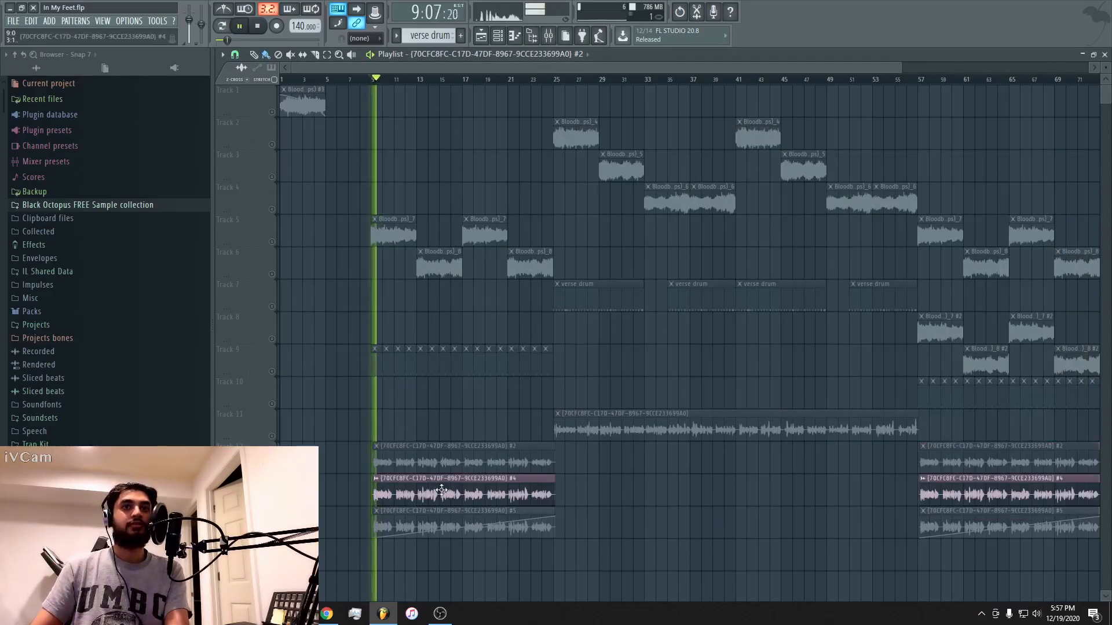
{"action": "double_click", "coordinate": [442, 491]}
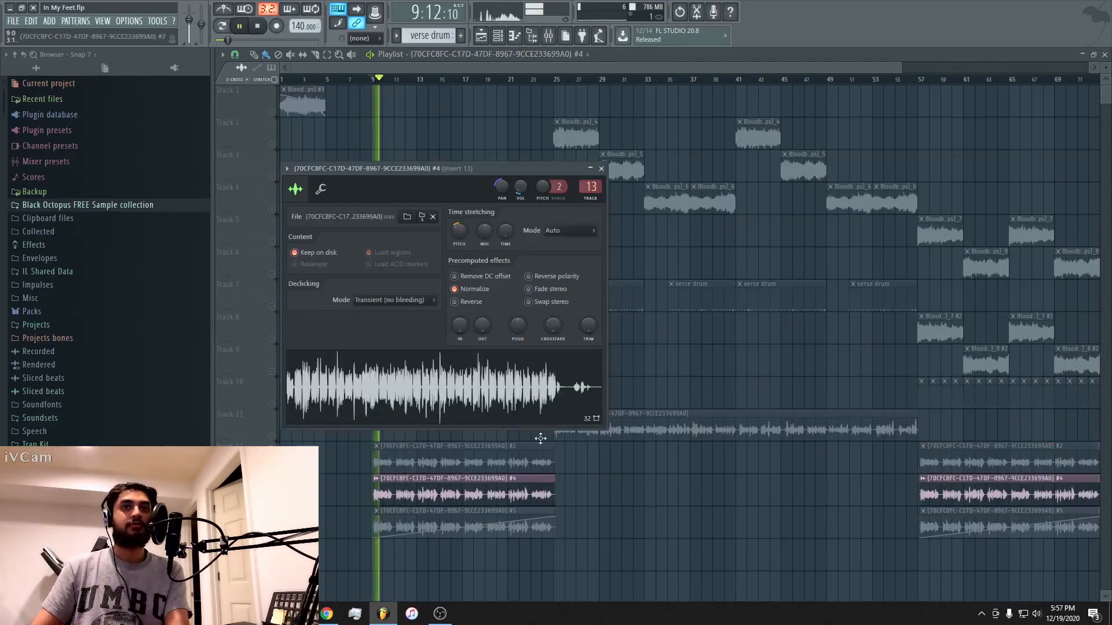
{"action": "left_click", "coordinate": [588, 186]}
{"action": "key", "text": "space"}
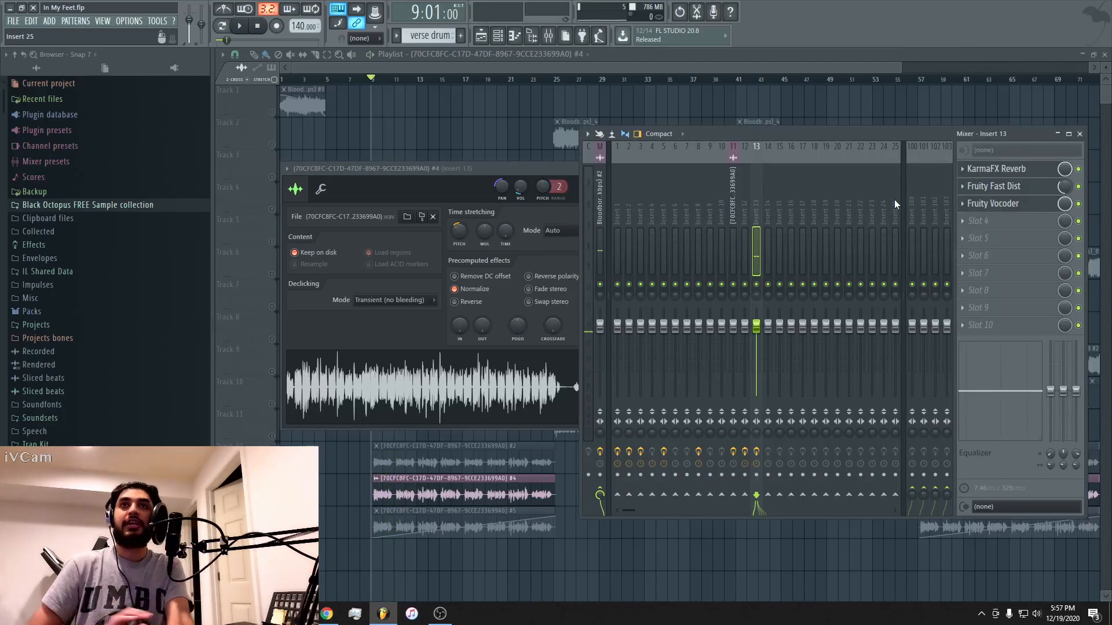
Play the #4 vocal dry with KarmaFX Reverb, Fruity Fast Dist and Fruity Vocoder bypassed, and re-enable all three effects.
{"action": "left_click", "coordinate": [1079, 205]}
{"action": "key", "text": "space"}
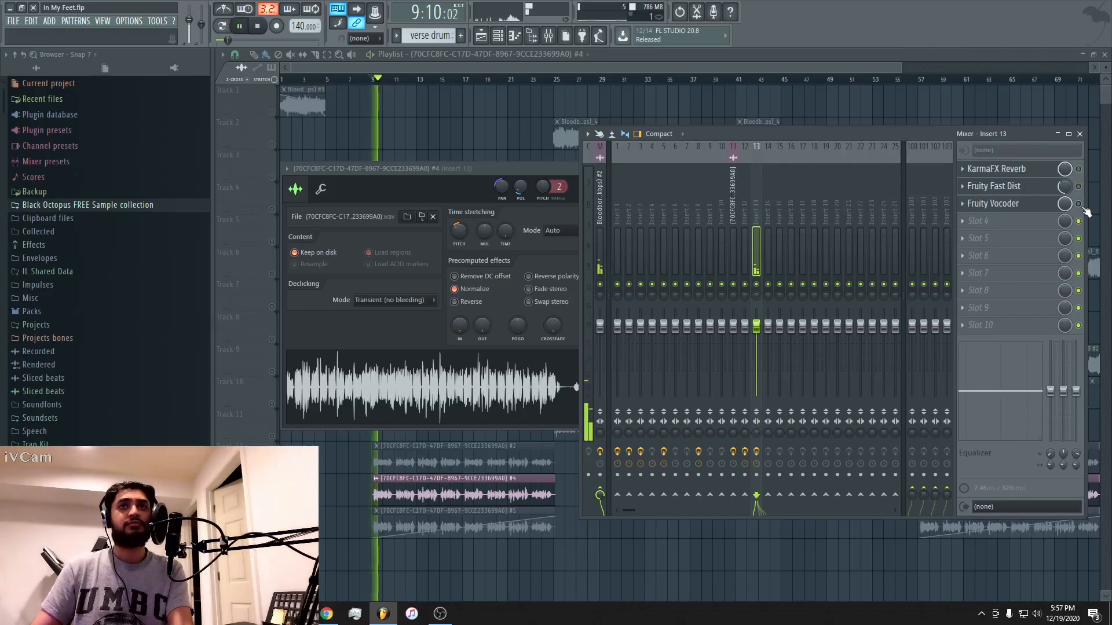
{"action": "key", "text": "space"}
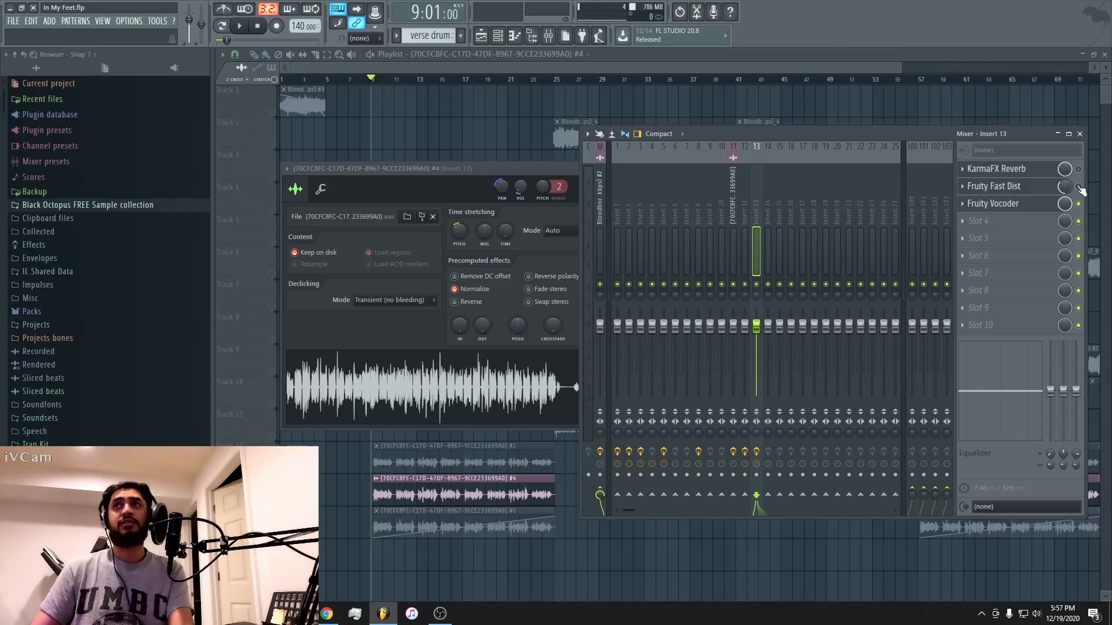
Open Fruity Vocoder on insert 13 and compare the #4 vocal with the vocoder bypassed and enabled.
{"action": "left_click", "coordinate": [994, 209]}
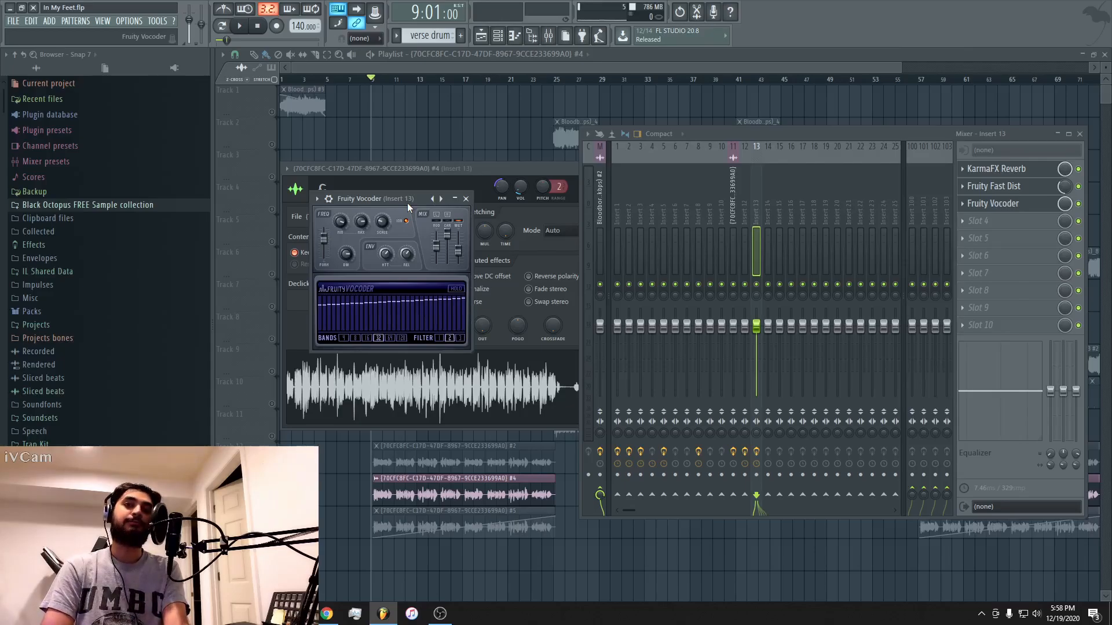
{"action": "key", "text": "space"}
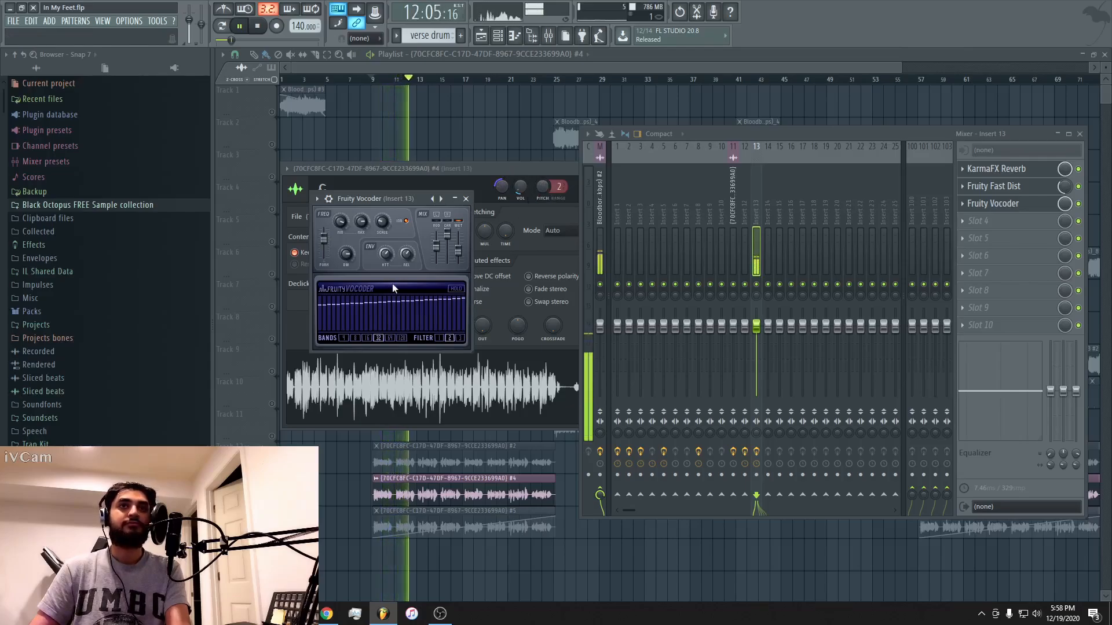
{"action": "key", "text": "space"}
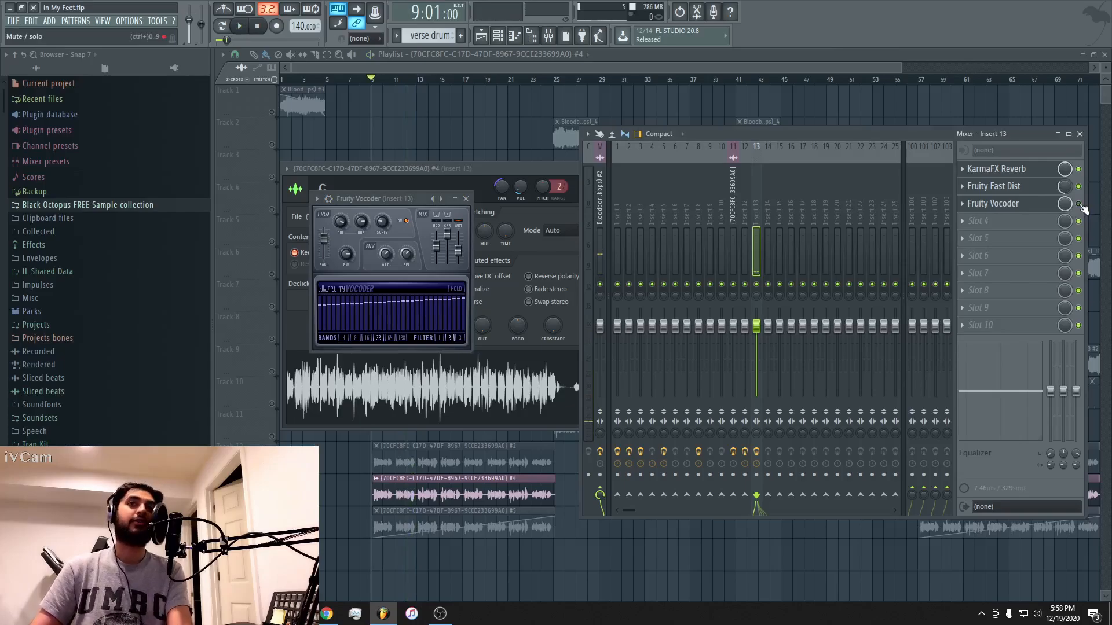
{"action": "key", "text": "space"}
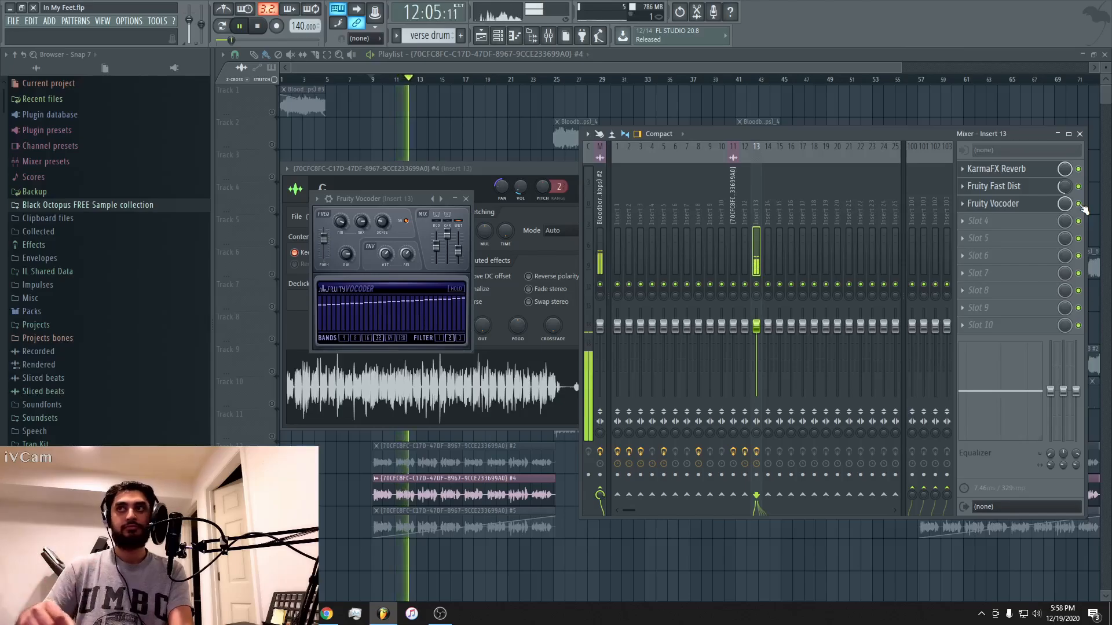
{"action": "key", "text": "space"}
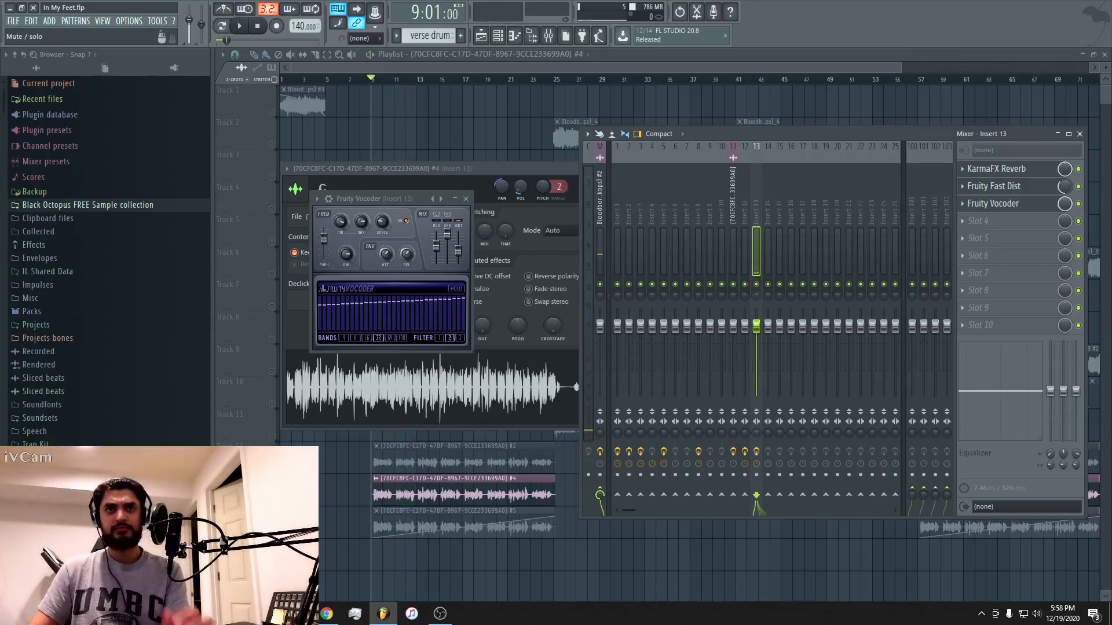
Solo the #5 vocal track, play it from bar 9, and open its channel settings and mixer insert.
{"action": "left_click", "coordinate": [272, 501]}
{"action": "left_click", "coordinate": [272, 534]}
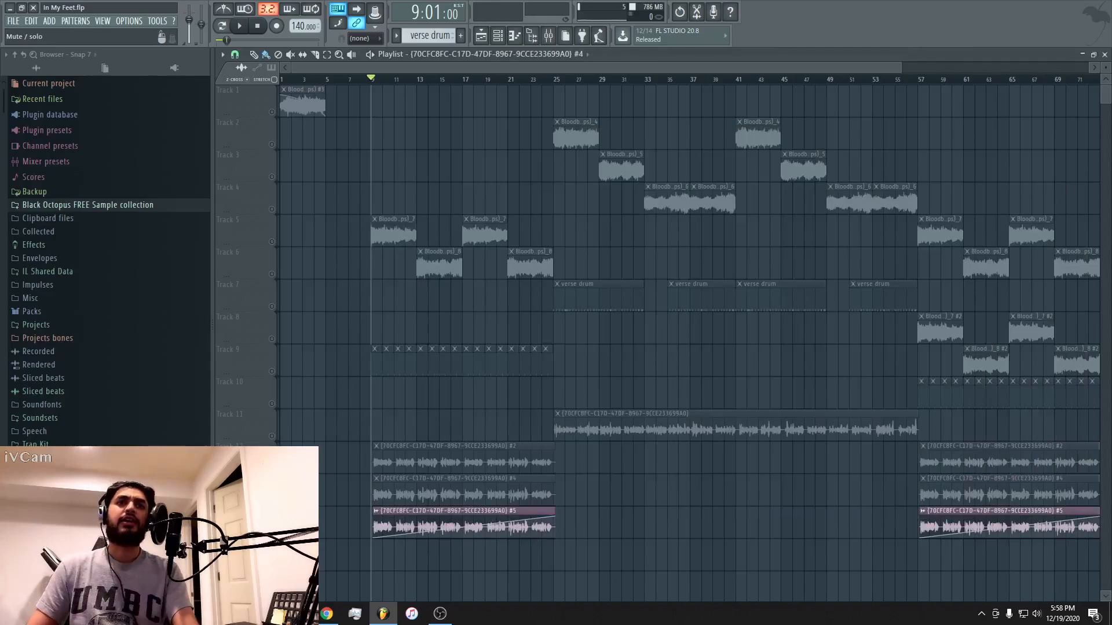
{"action": "key", "text": "space"}
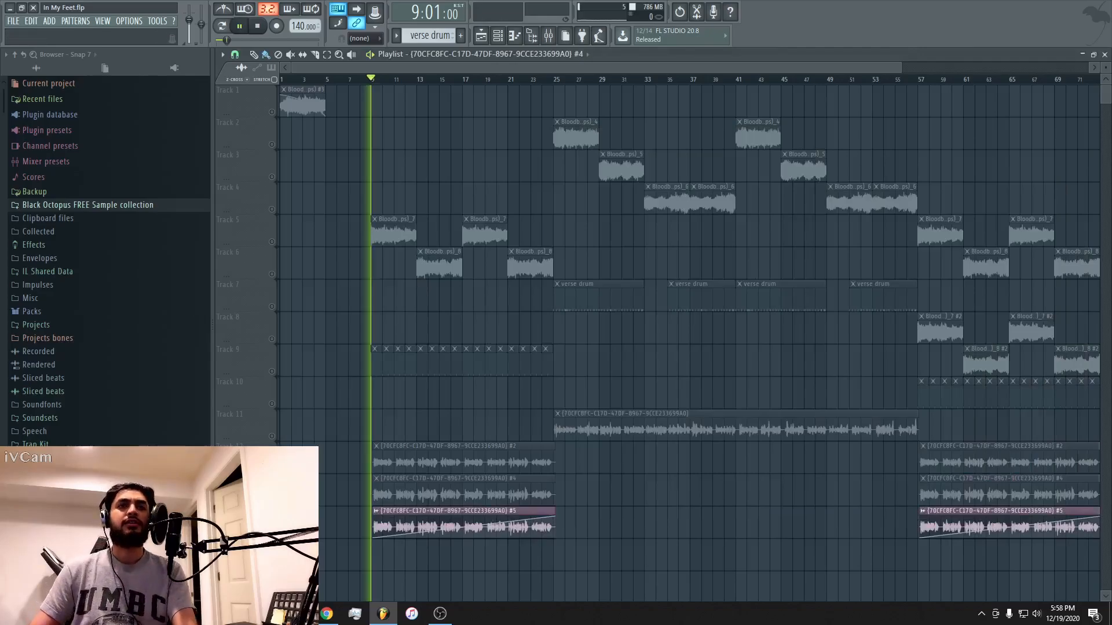
{"action": "double_click", "coordinate": [450, 517]}
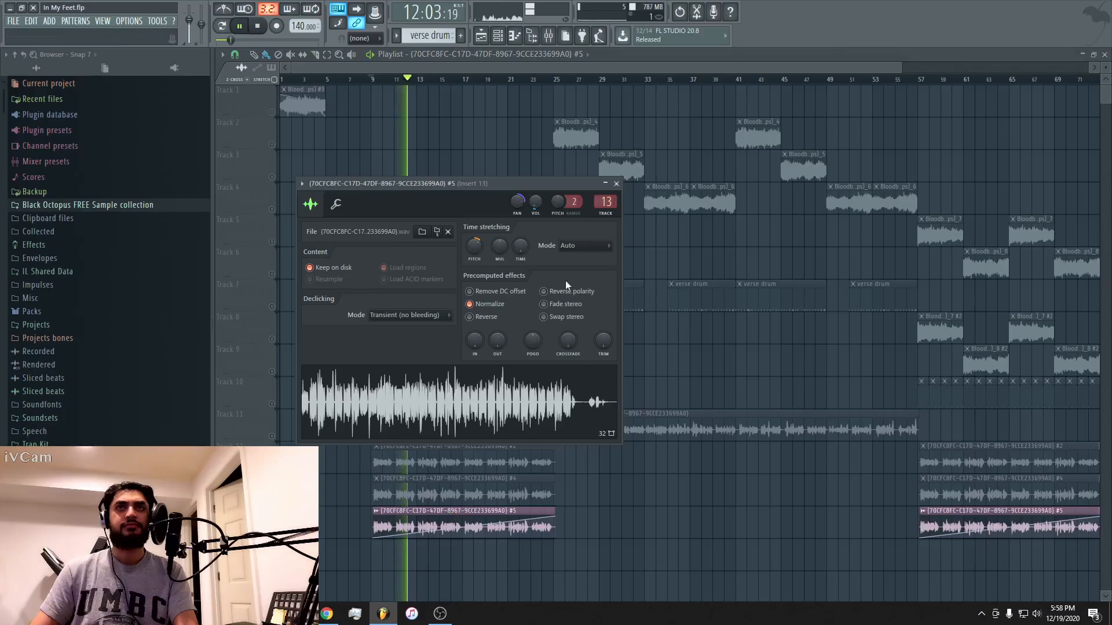
{"action": "key", "text": "space"}
{"action": "left_click", "coordinate": [606, 202]}
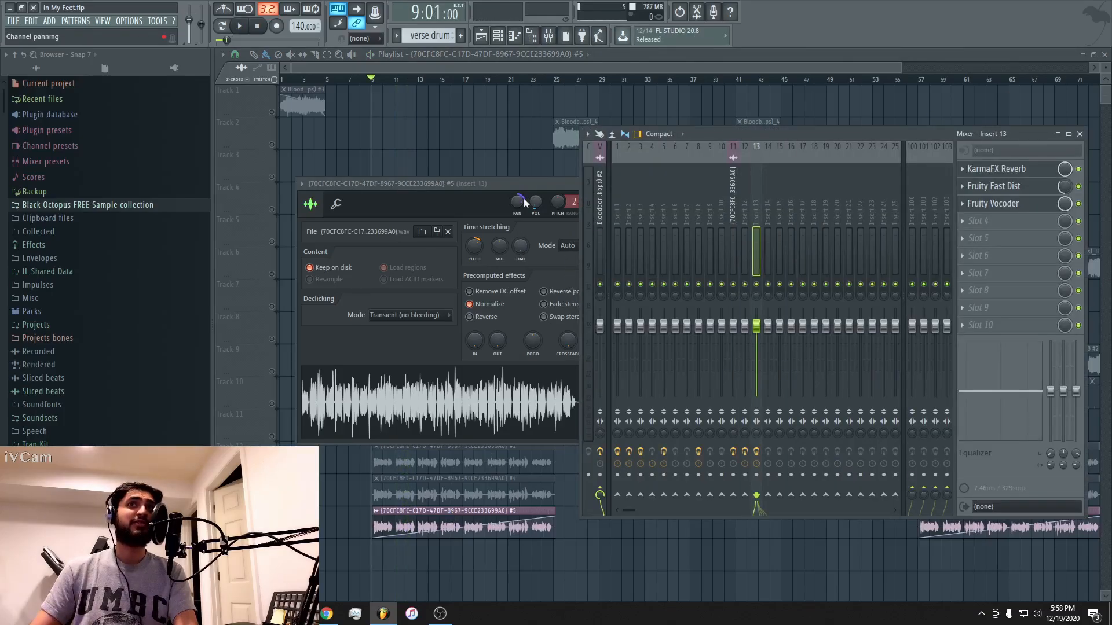
Check the #4 recording's channel settings, close them, and unmute the #4 track alongside #5.
{"action": "left_click", "coordinate": [703, 87]}
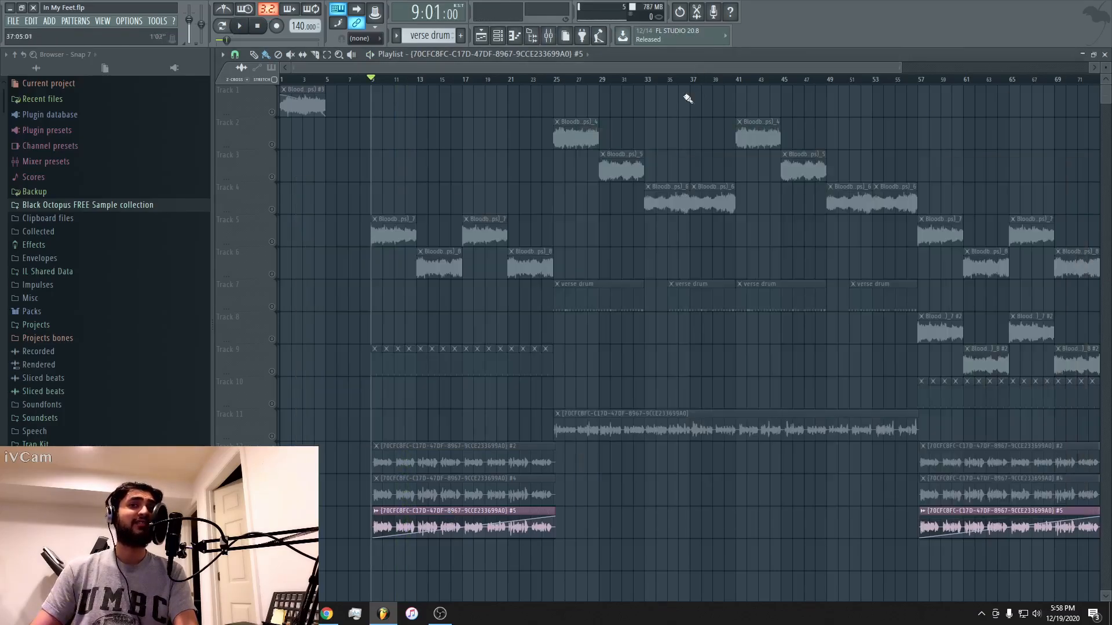
{"action": "double_click", "coordinate": [384, 493]}
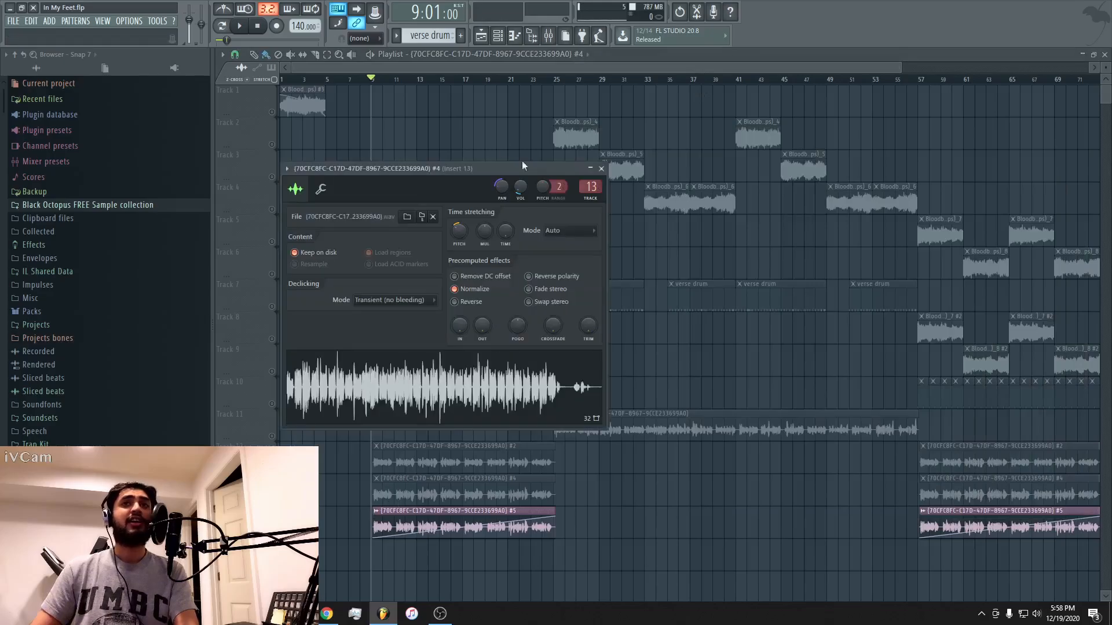
{"action": "left_click", "coordinate": [601, 169]}
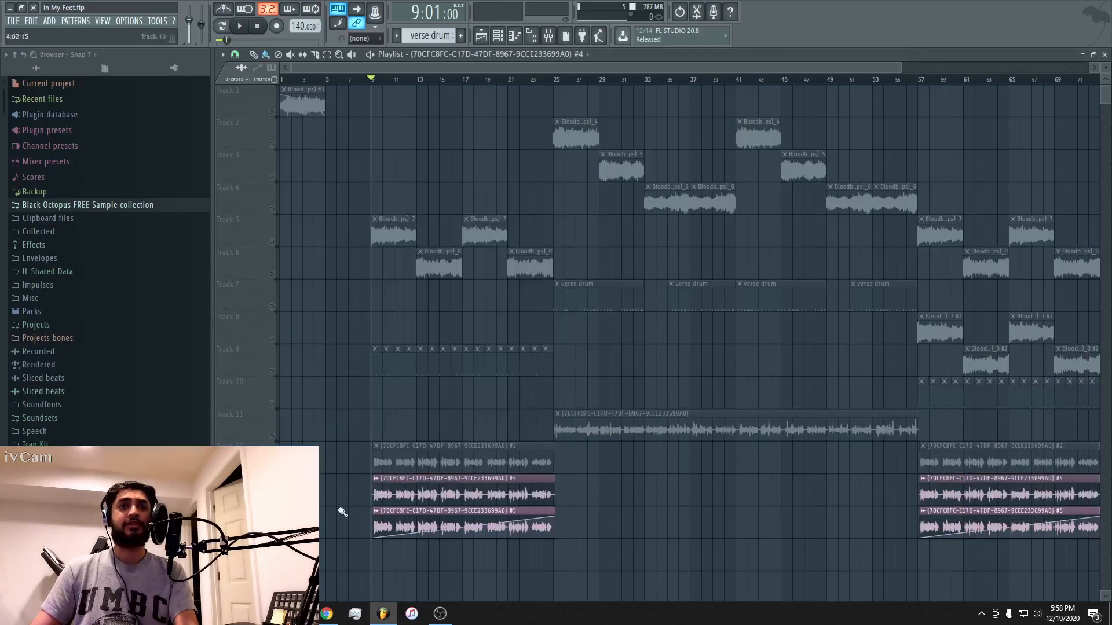
Play the #4 and #5 vocals together from bar 9, and unmute the #2 track to play all three layered.
{"action": "key", "text": "space"}
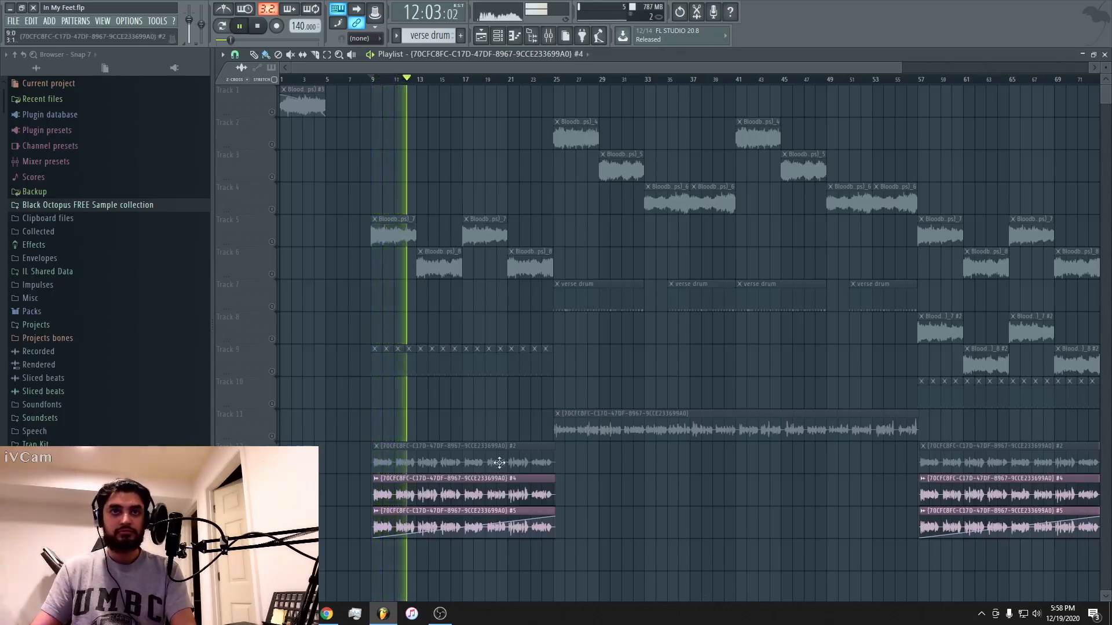
{"action": "key", "text": "space"}
{"action": "left_click", "coordinate": [271, 469]}
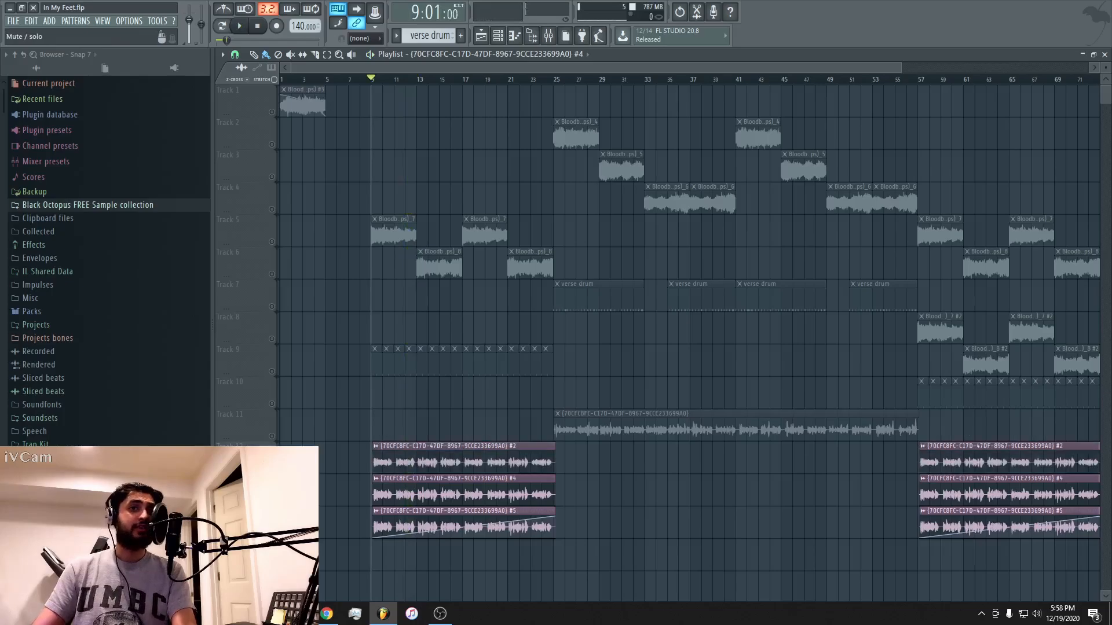
{"action": "key", "text": "space"}
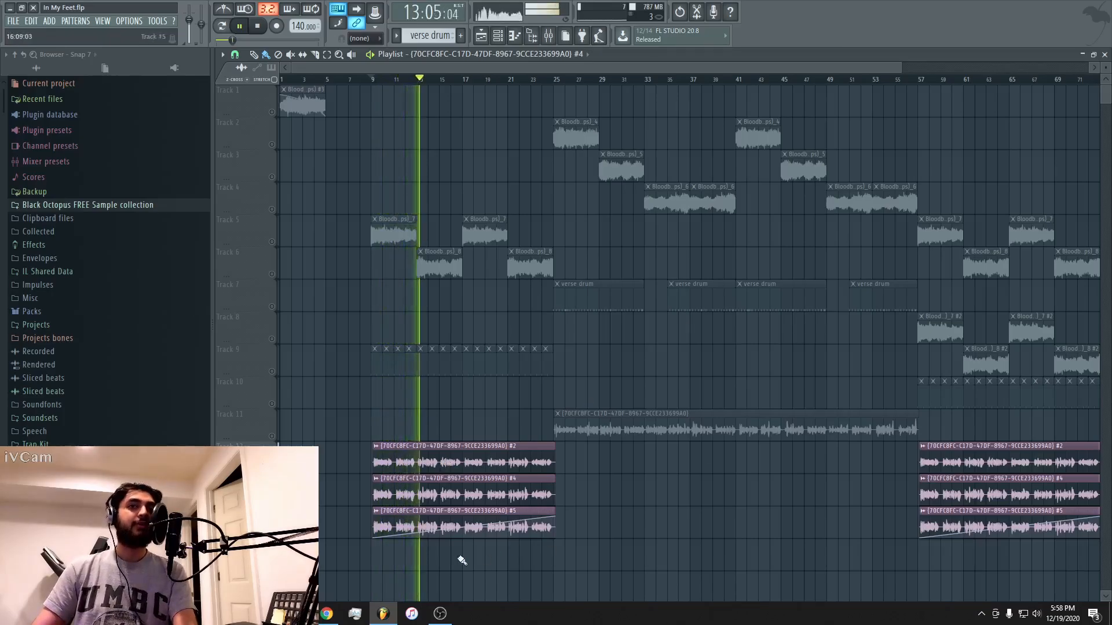
{"action": "key", "text": "space"}
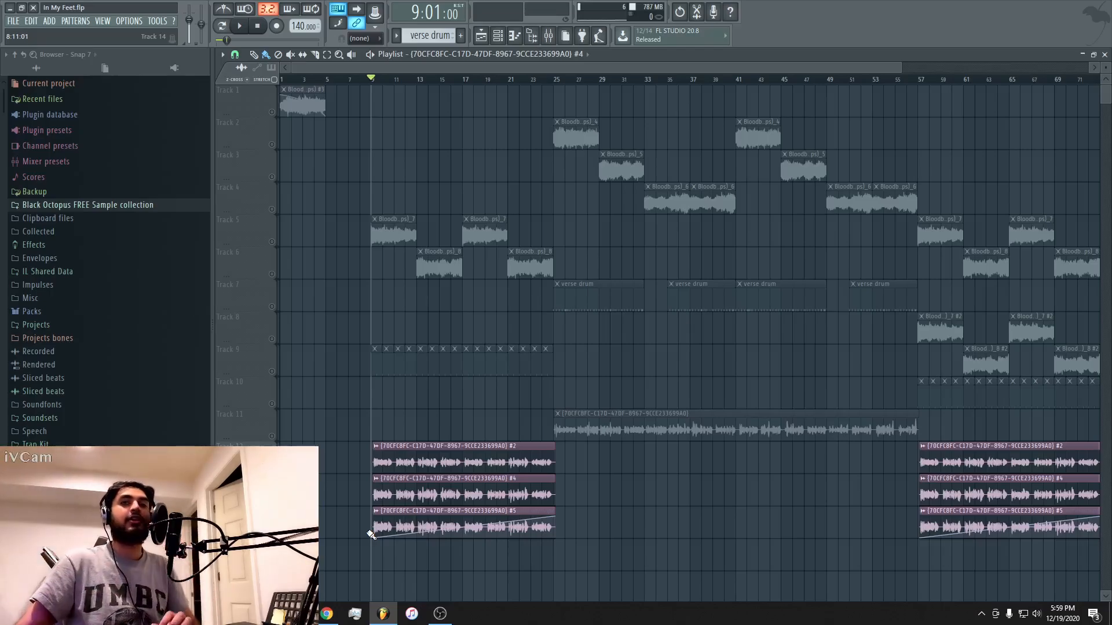
Unmute tracks 5 through 9 alongside the three hook vocals and play the arrangement from bar 9.
{"action": "left_click", "coordinate": [272, 243]}
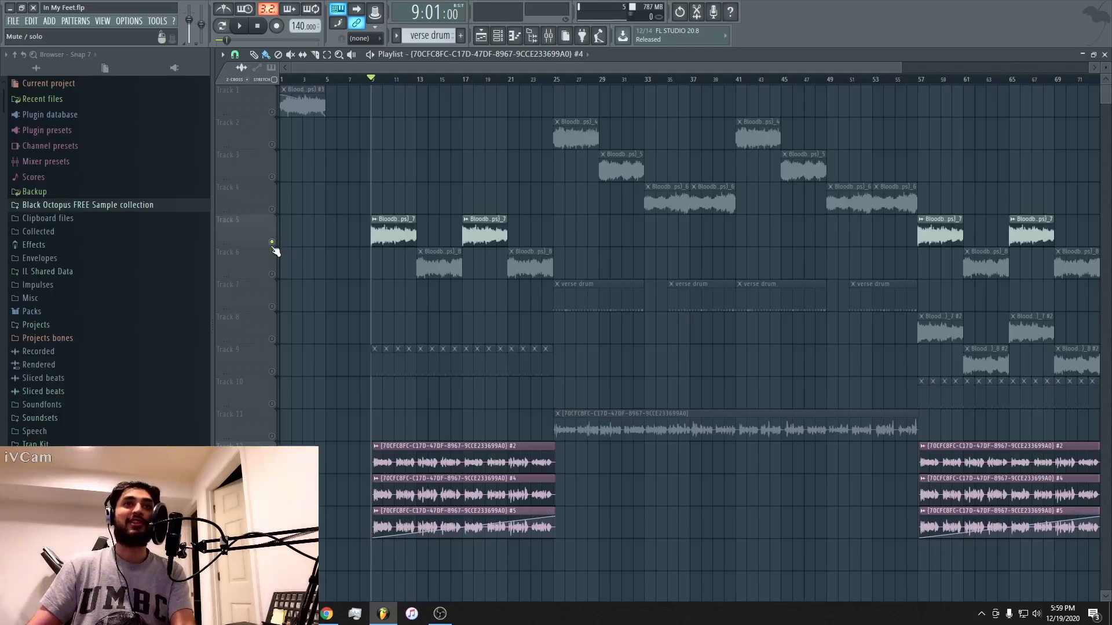
{"action": "left_click", "coordinate": [272, 308]}
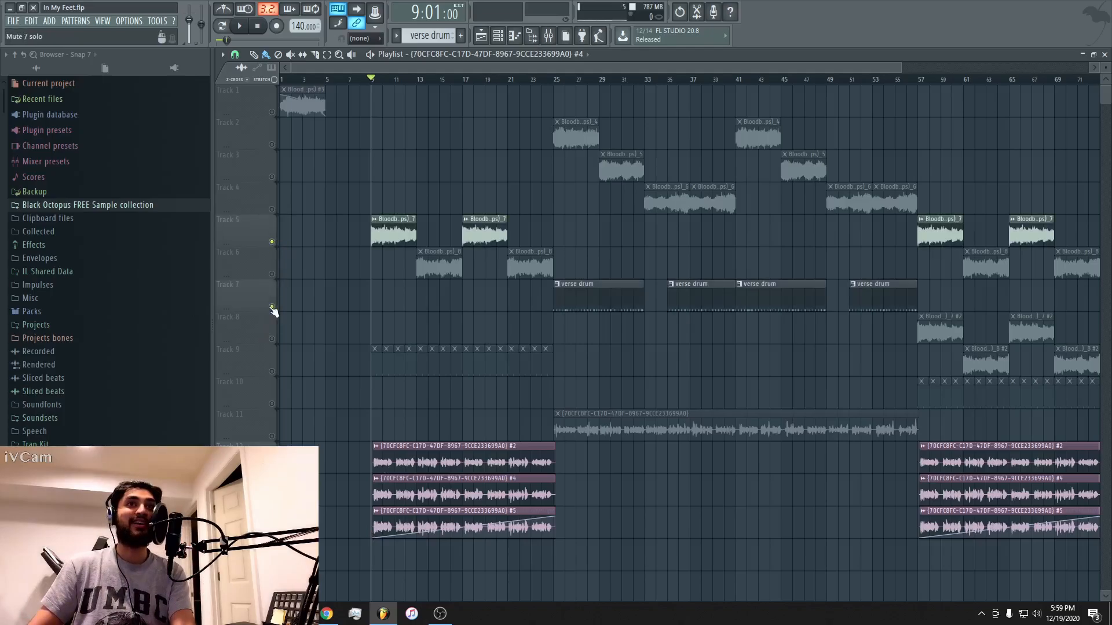
{"action": "left_click", "coordinate": [272, 275]}
{"action": "left_click", "coordinate": [272, 340]}
{"action": "left_click", "coordinate": [272, 372]}
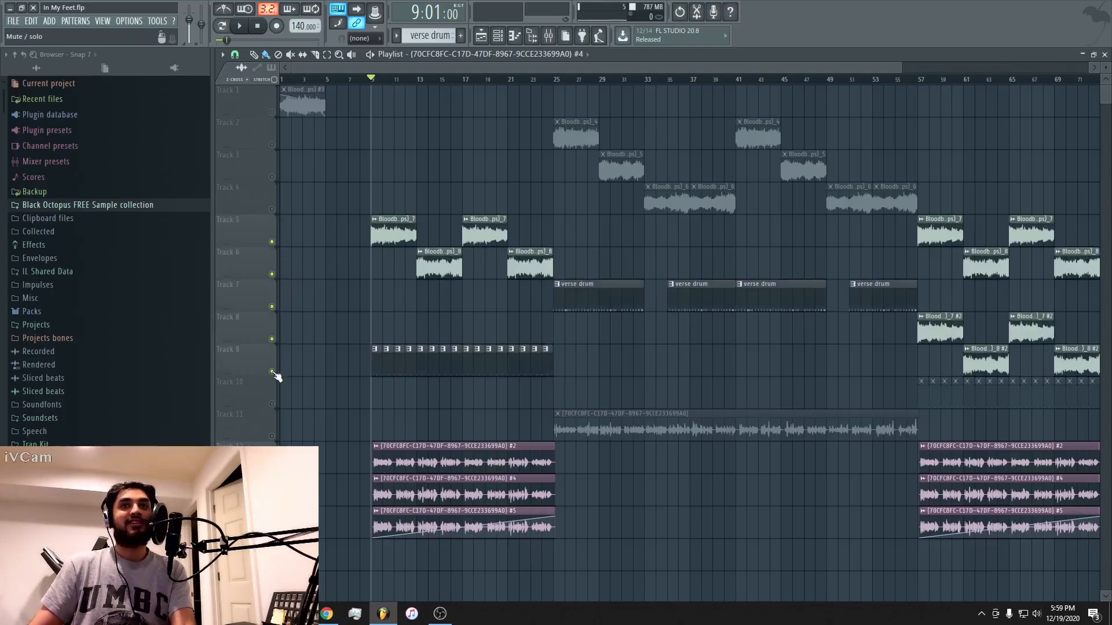
{"action": "key", "text": "space"}
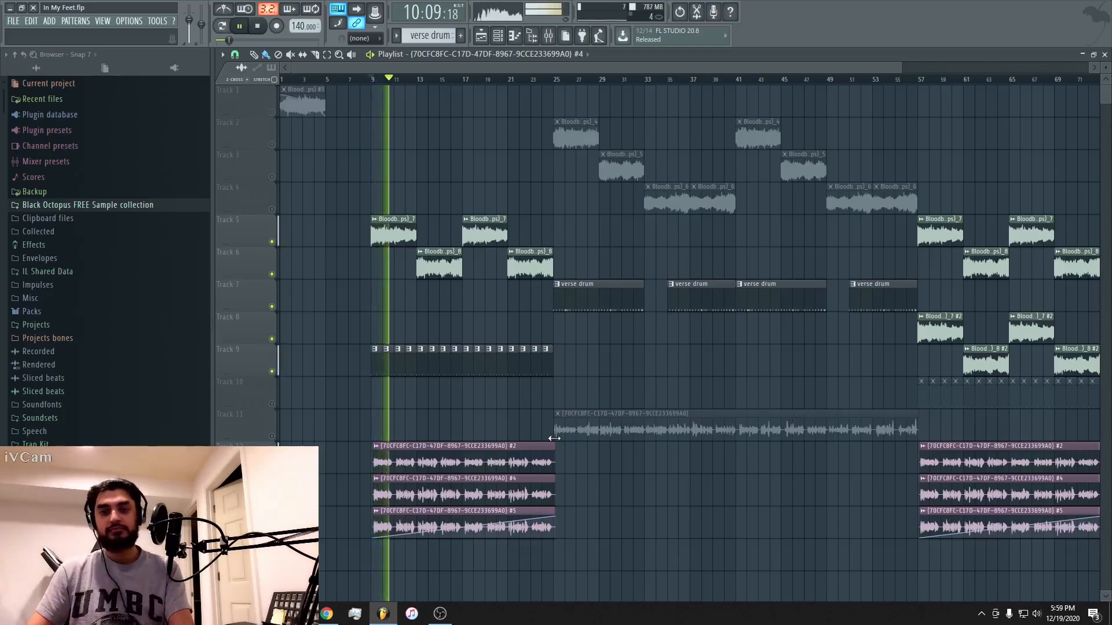
Unmute all remaining playlist tracks during hook playback, and stop playback.
{"action": "right_click", "coordinate": [272, 437]}
{"action": "right_click", "coordinate": [273, 437]}
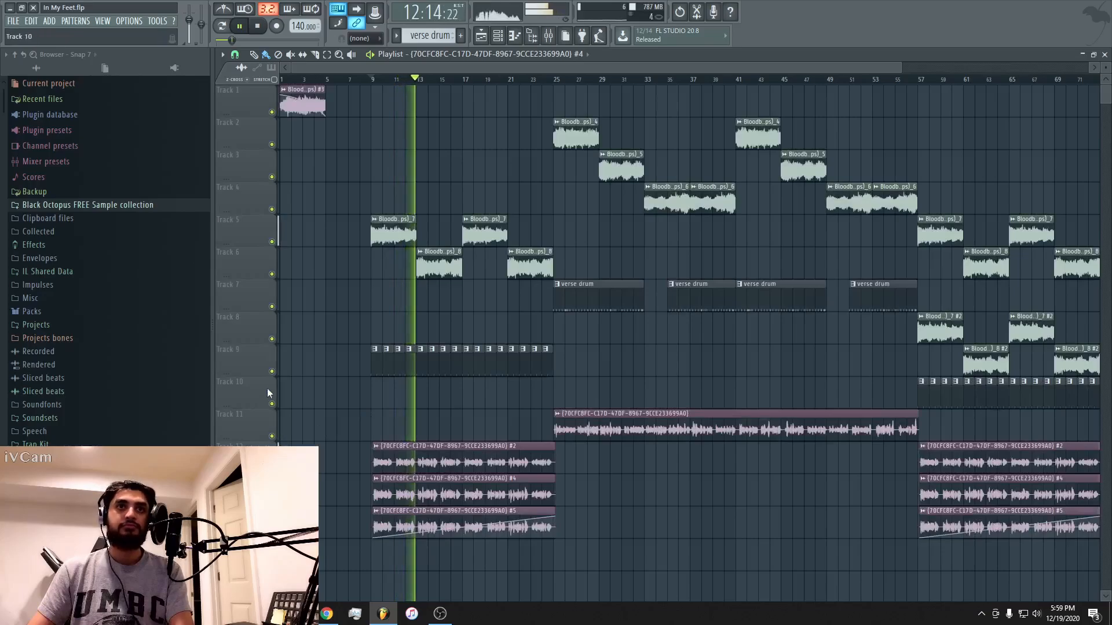
{"action": "left_click", "coordinate": [569, 61]}
{"action": "left_click", "coordinate": [666, 55]}
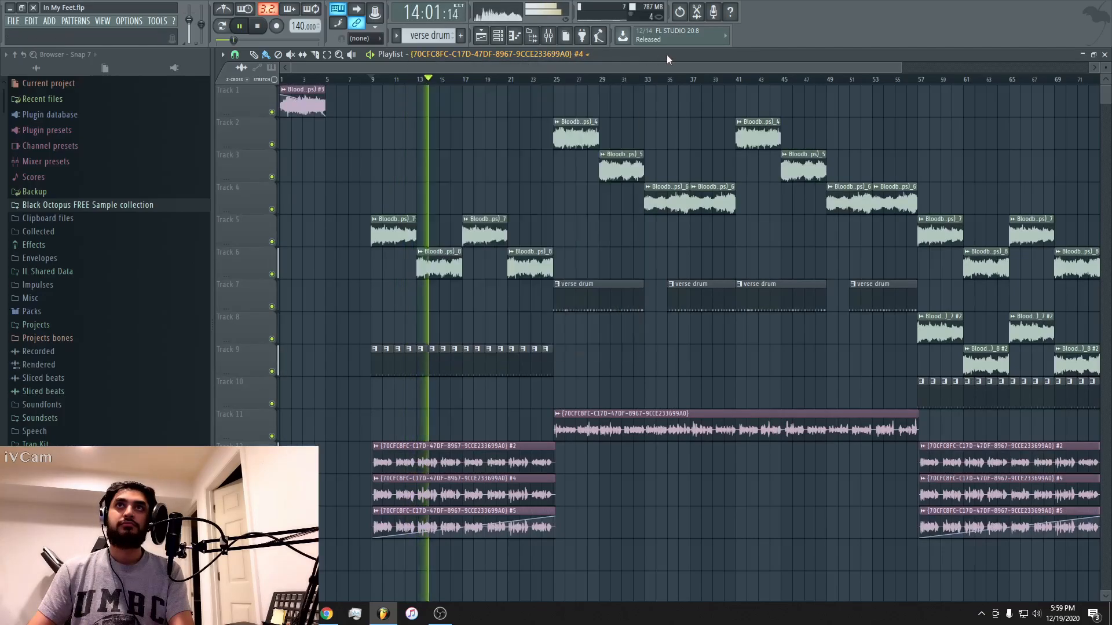
{"action": "left_click_drag", "start_coordinate": [667, 66], "coordinate": [690, 69]}
{"action": "key", "text": "space"}
Set the playhead to bar 25, solo the verse vocal on track 11, and open its channel settings and mixer insert.
{"action": "left_click", "coordinate": [529, 79]}
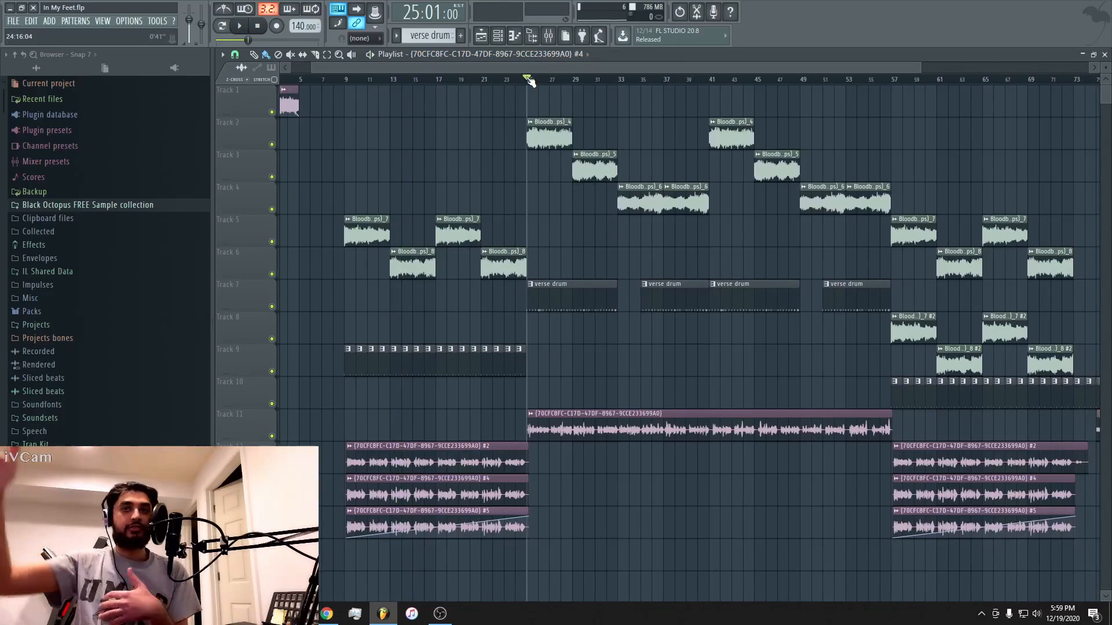
{"action": "double_click", "coordinate": [600, 417]}
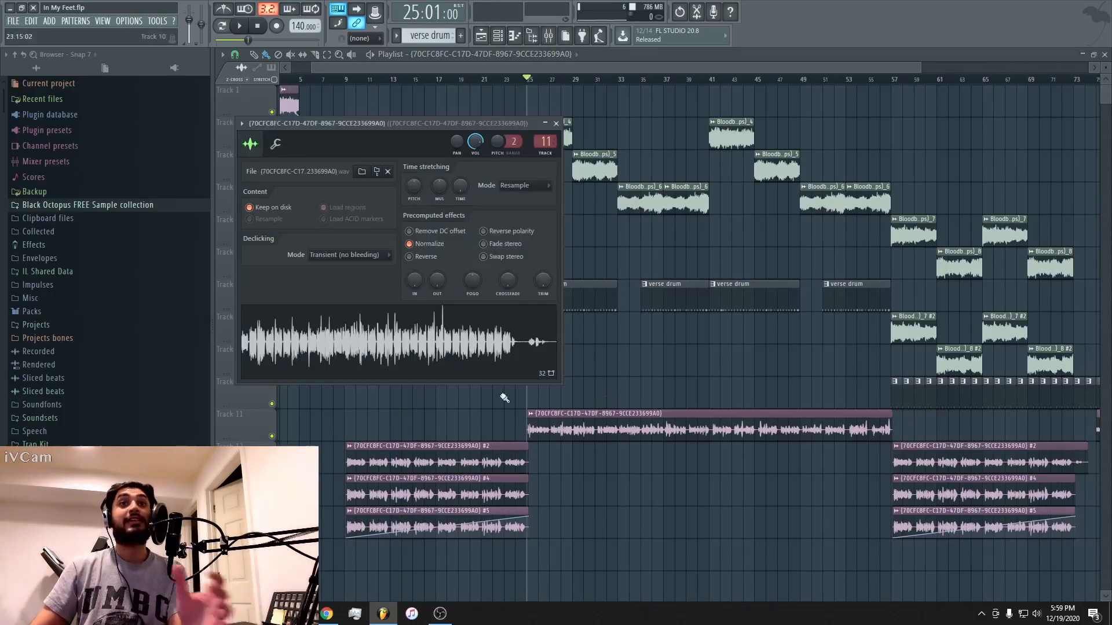
{"action": "double_click", "coordinate": [545, 141]}
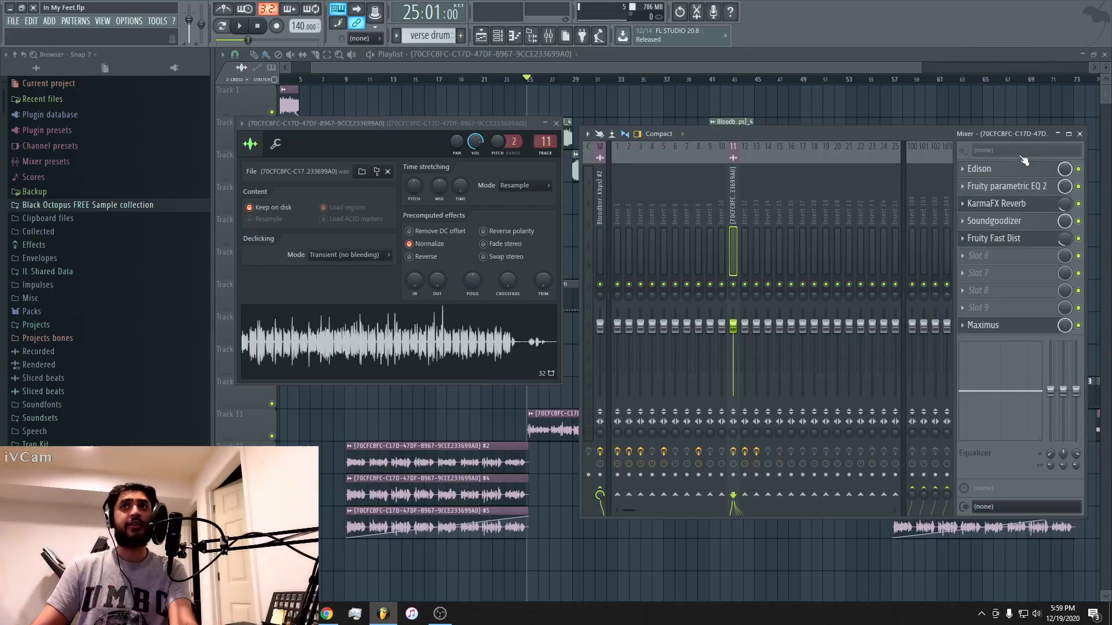
{"action": "right_click", "coordinate": [271, 438]}
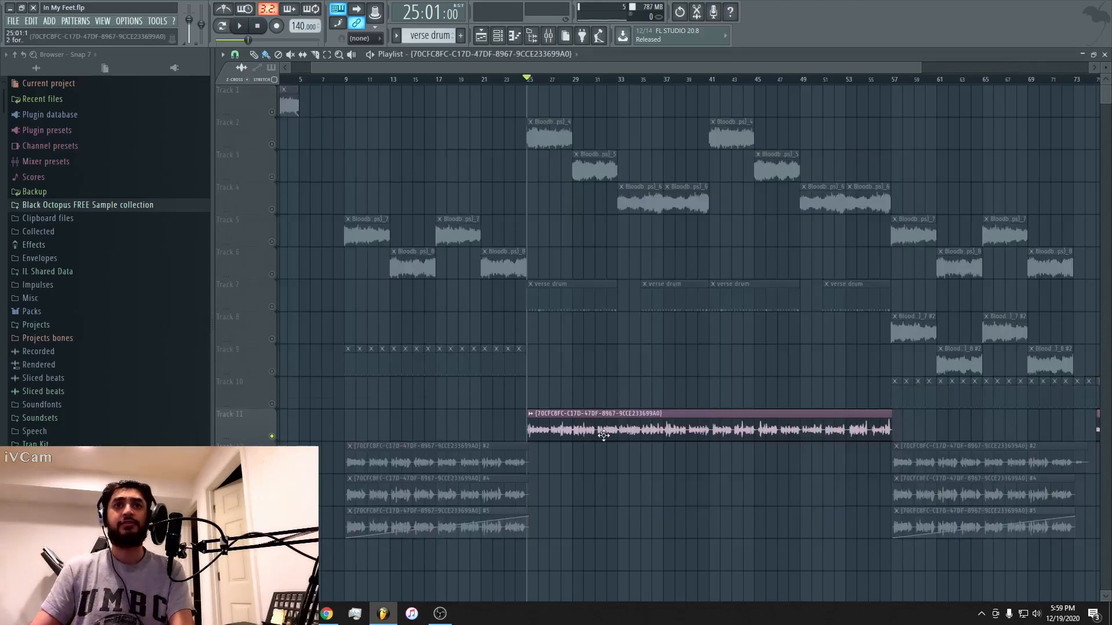
{"action": "double_click", "coordinate": [603, 434]}
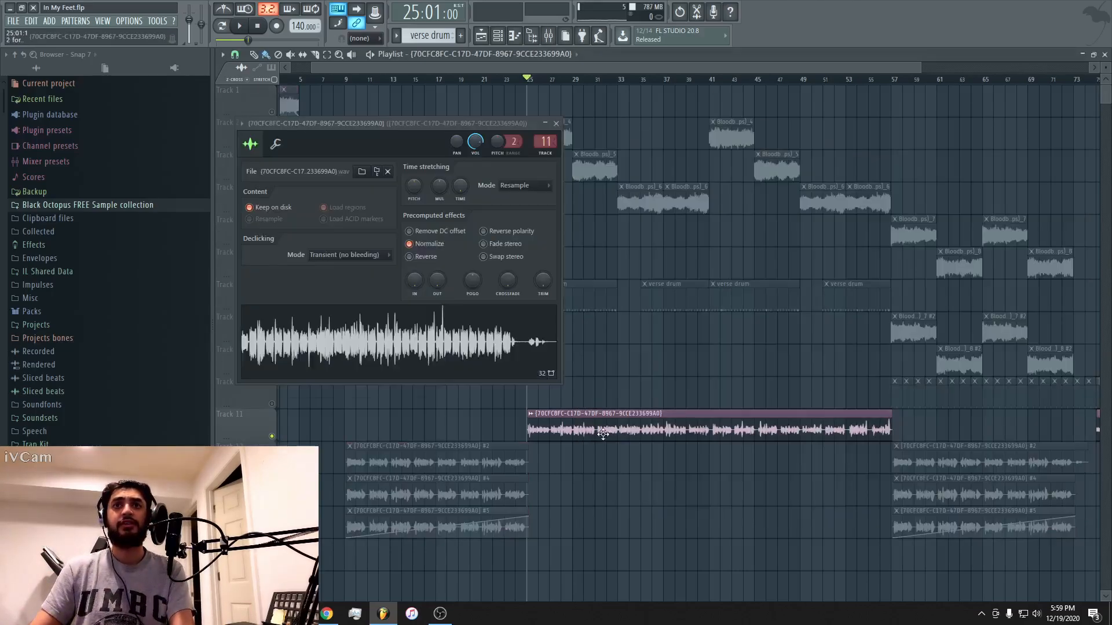
{"action": "double_click", "coordinate": [545, 141]}
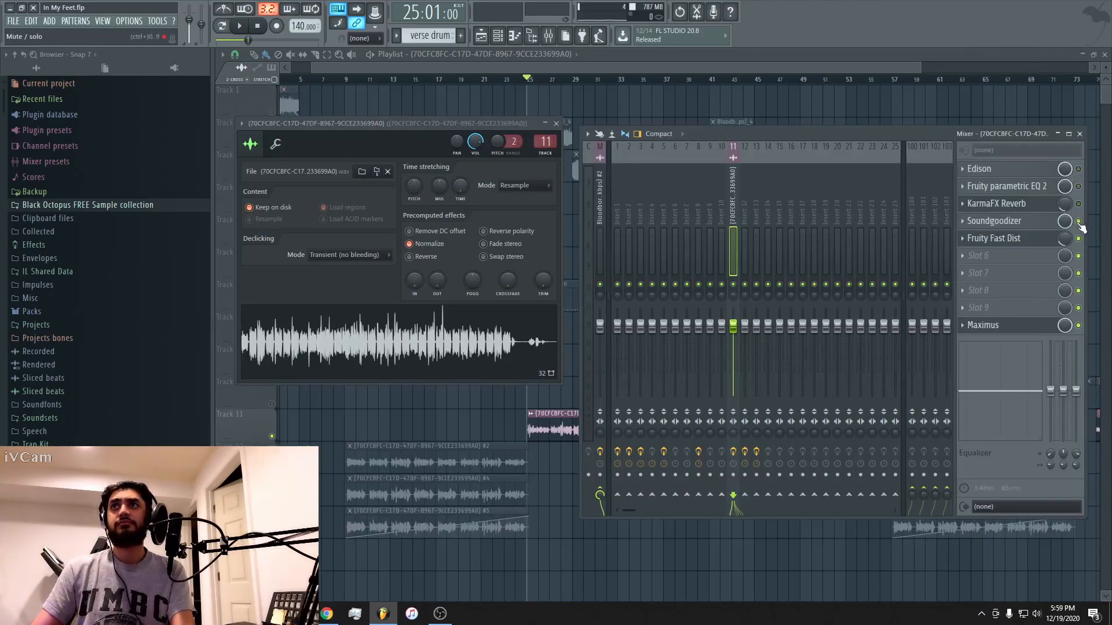
Play the verse vocal from bar 25 with its insert 11 effects bypassed, and again with them enabled.
{"action": "key", "text": "space"}
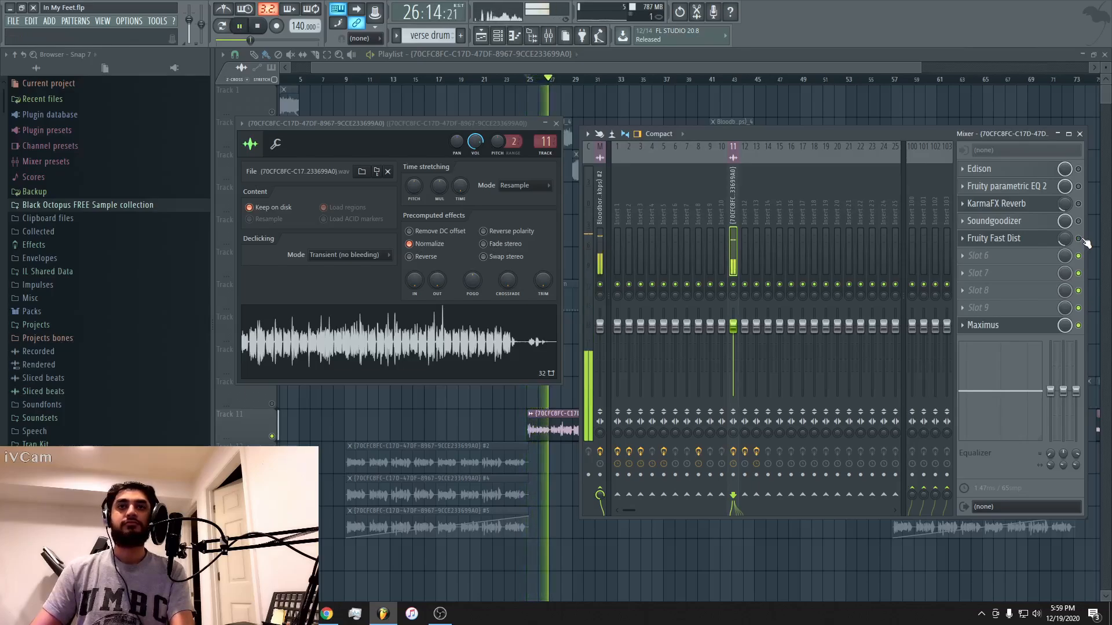
{"action": "key", "text": "space"}
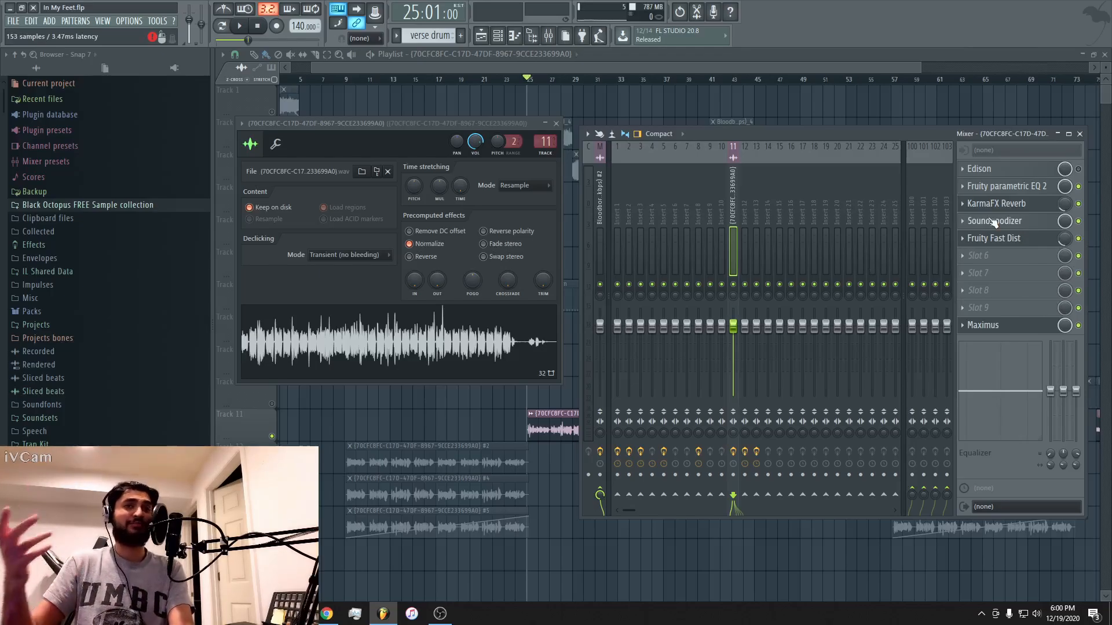
{"action": "key", "text": "space"}
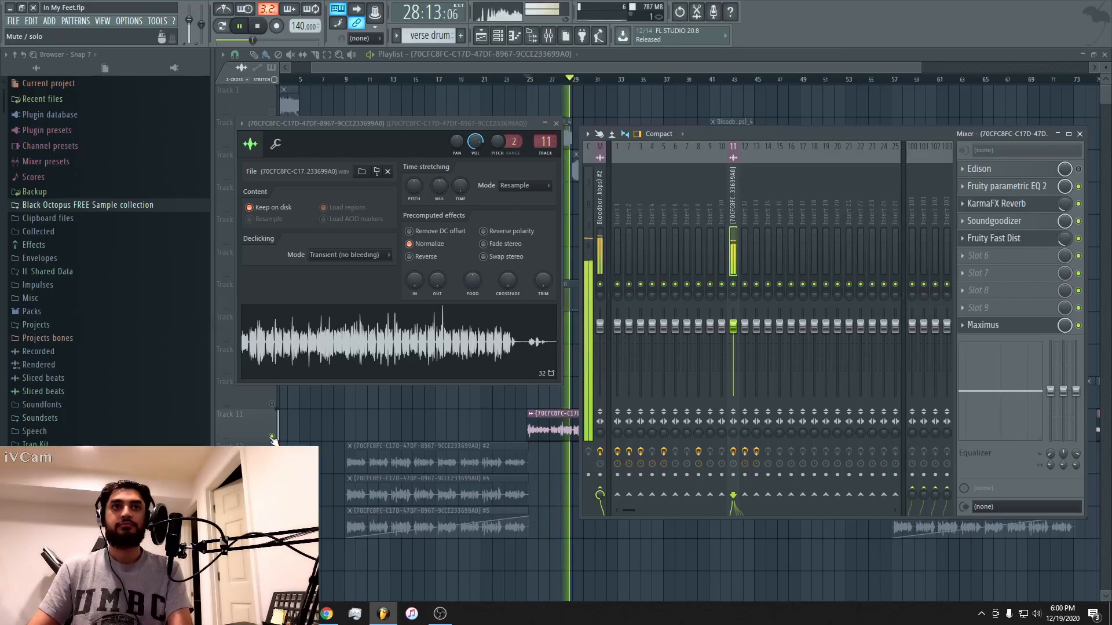
Close the channel and mixer windows, unmute all tracks, and hear the verse vocal in the full mix.
{"action": "key", "text": "F12"}
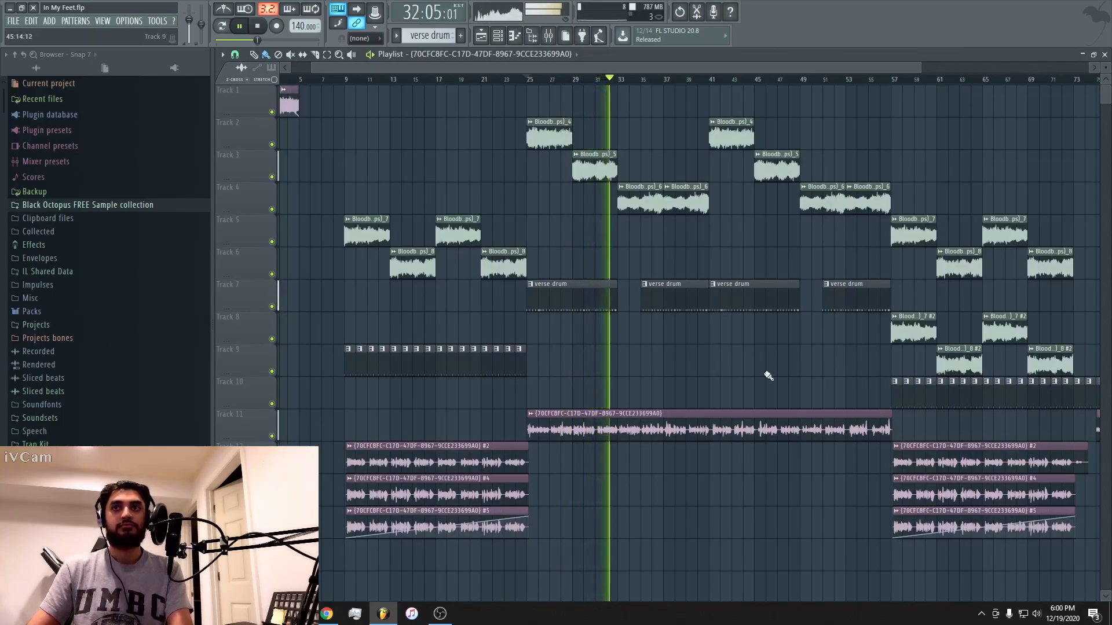
{"action": "left_click_drag", "start_coordinate": [542, 65], "coordinate": [722, 65]}
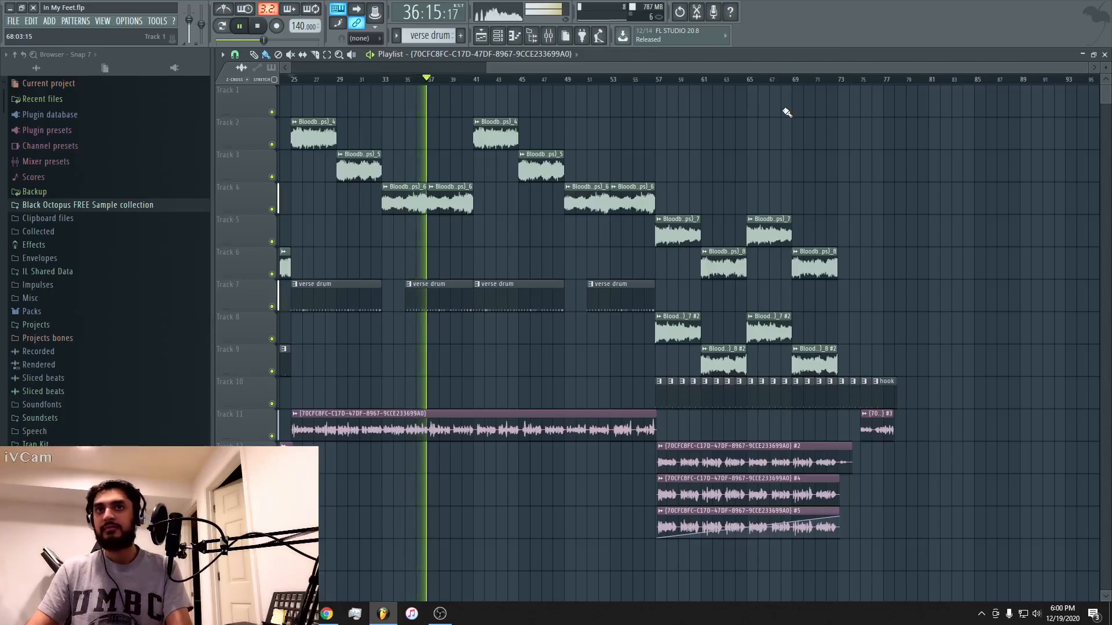
{"action": "key", "text": "space"}
Play the transition from the hook into the verse, starting at bar 21.
{"action": "left_click_drag", "start_coordinate": [511, 67], "coordinate": [382, 71]}
{"action": "left_click", "coordinate": [390, 79]}
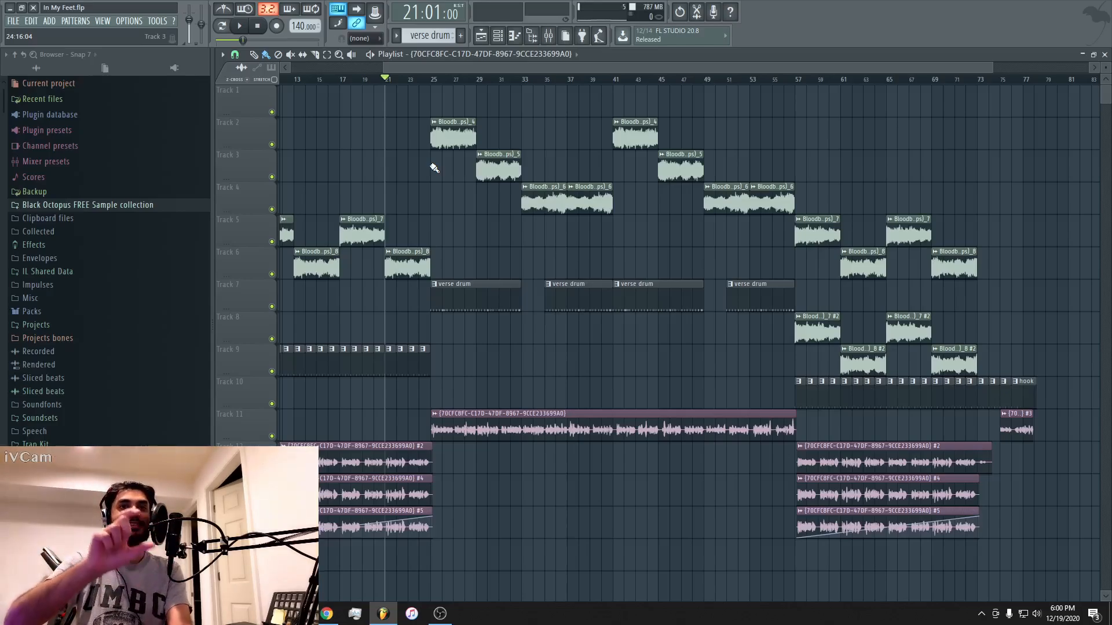
{"action": "key", "text": "space"}
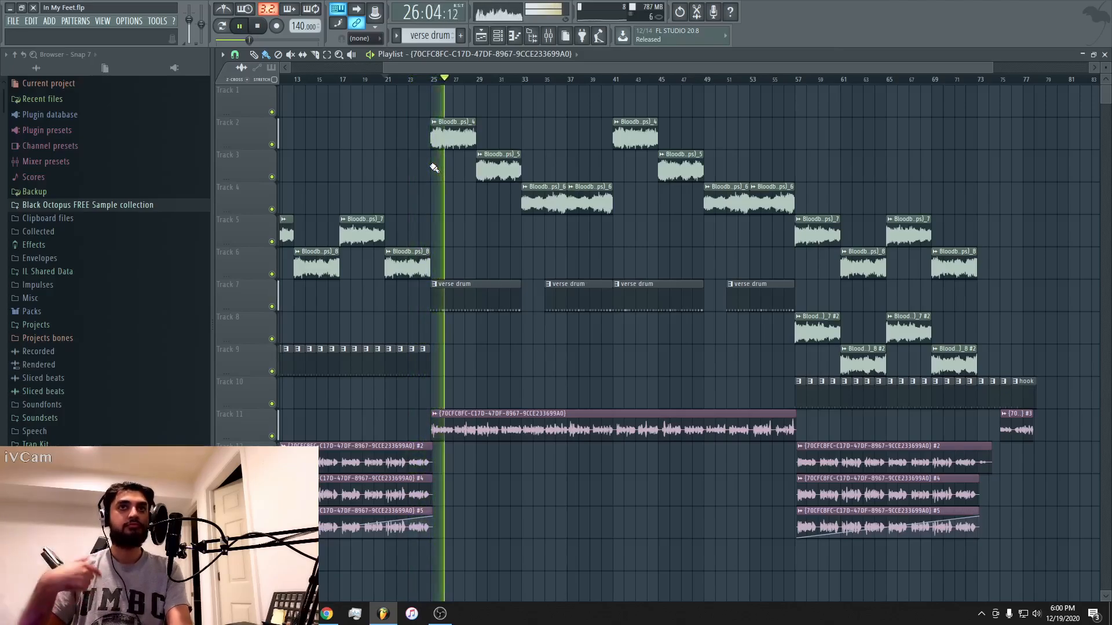
{"action": "key", "text": "space"}
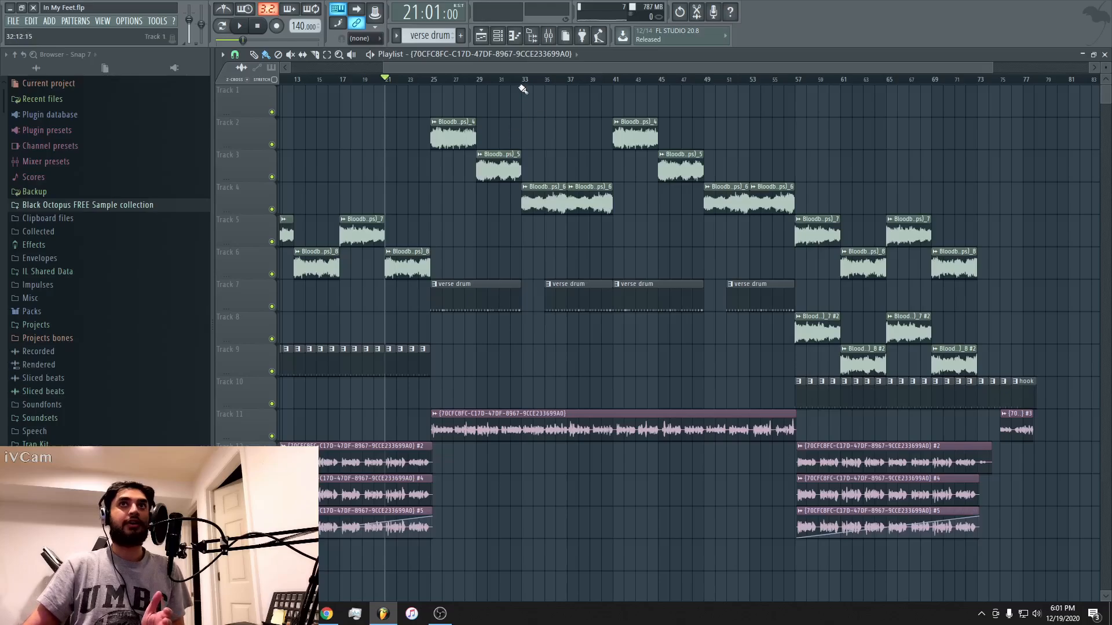
Play the short reversed #3 vocal clip from bar 75 and open its channel settings and mixer insert.
{"action": "left_click_drag", "start_coordinate": [547, 68], "coordinate": [516, 67]}
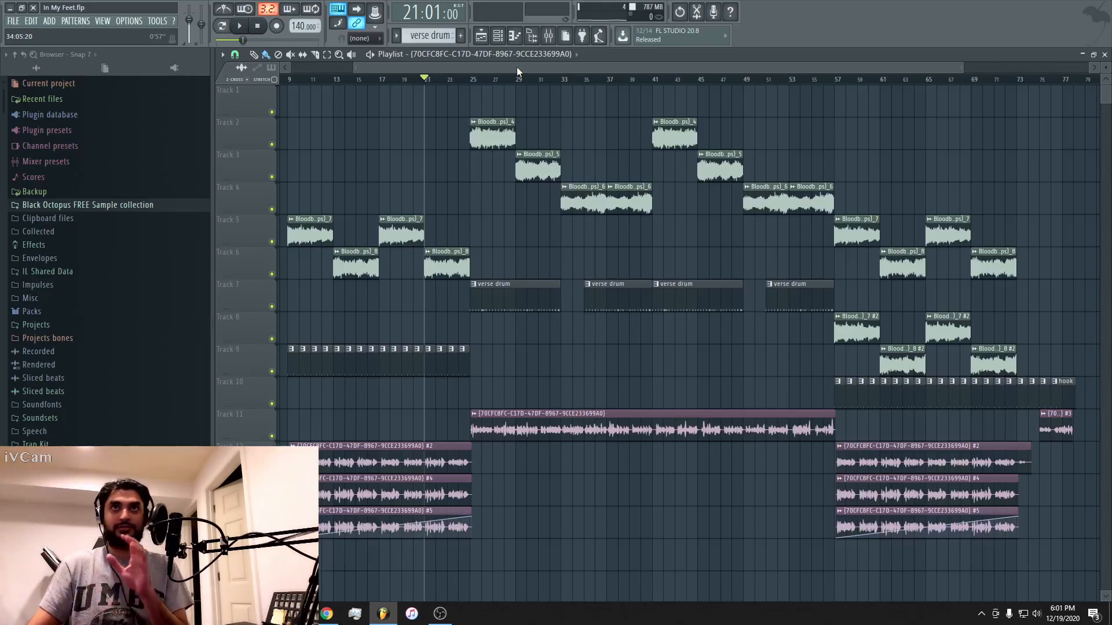
{"action": "left_click_drag", "start_coordinate": [517, 67], "coordinate": [689, 68]}
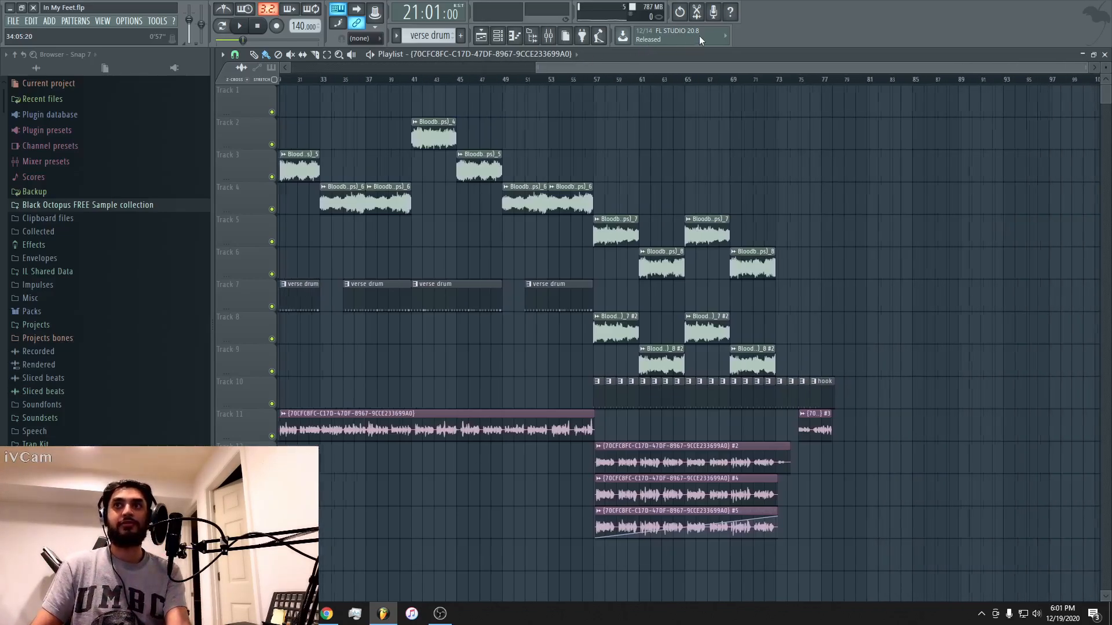
{"action": "left_click", "coordinate": [796, 81]}
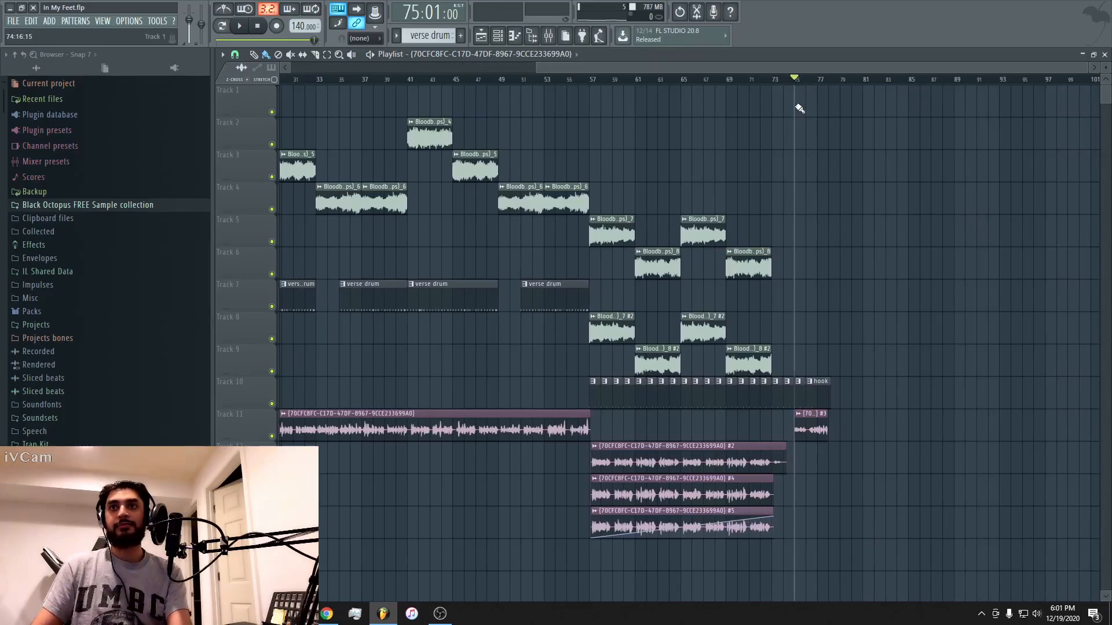
{"action": "key", "text": "space"}
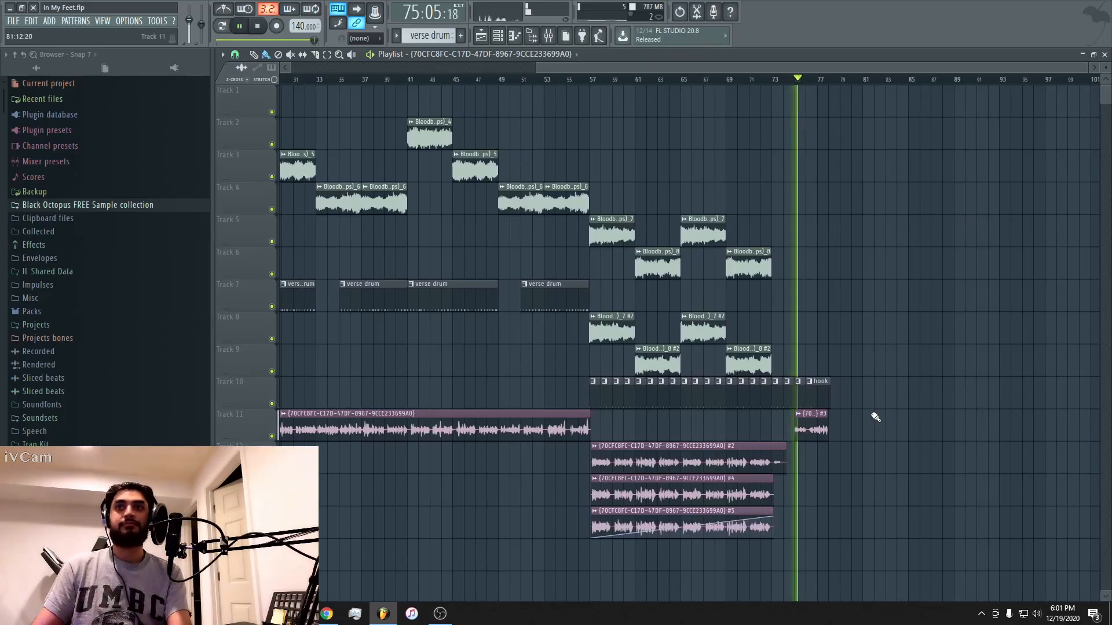
{"action": "double_click", "coordinate": [810, 425]}
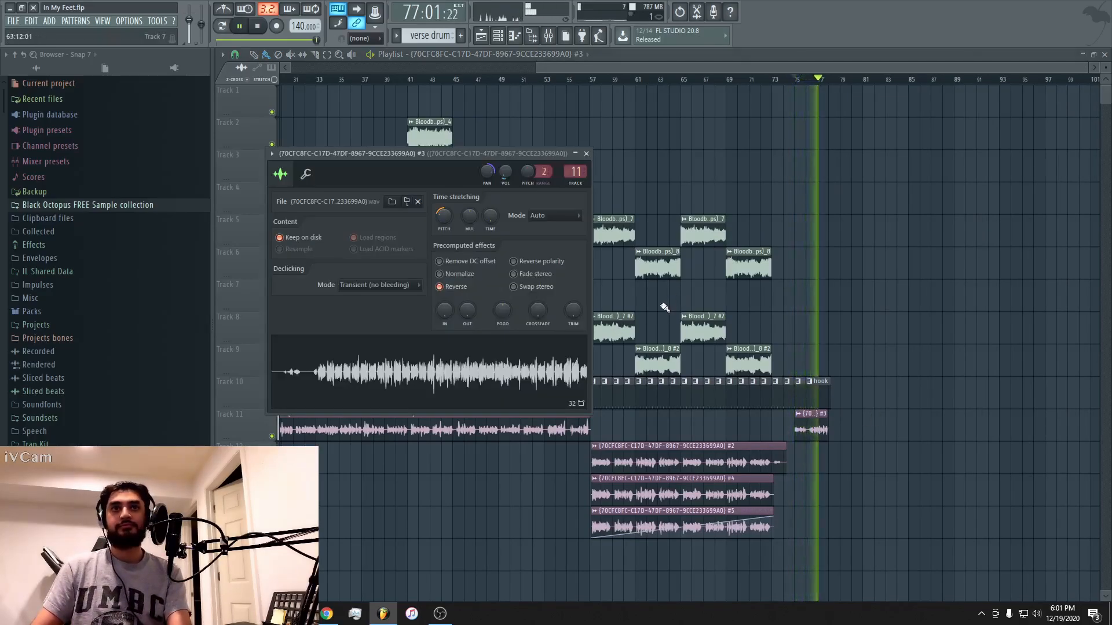
{"action": "key", "text": "space"}
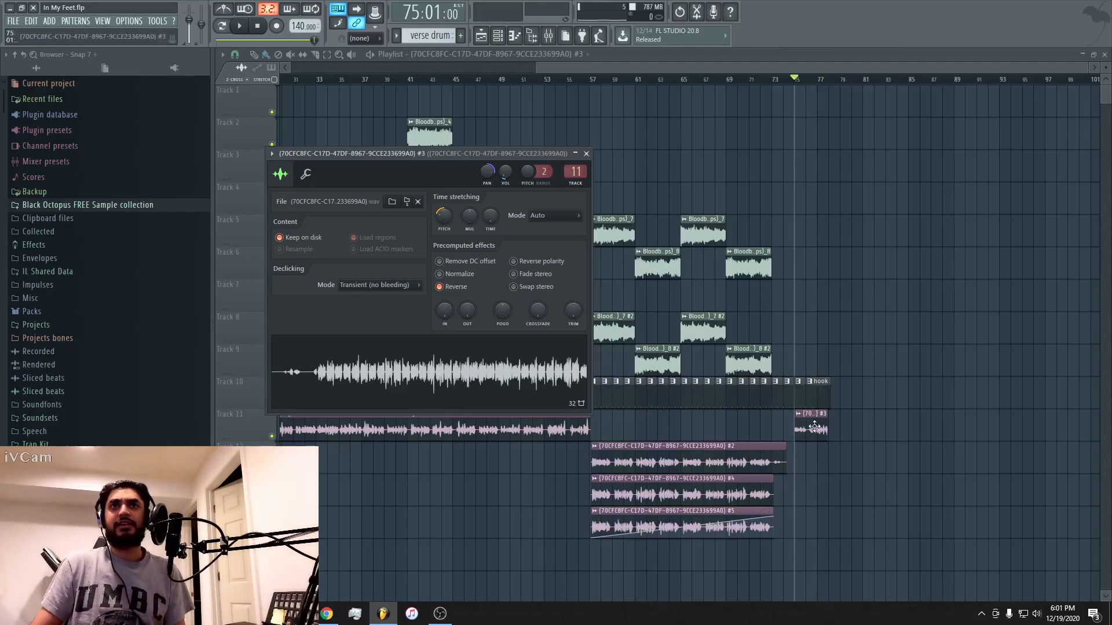
{"action": "double_click", "coordinate": [573, 170]}
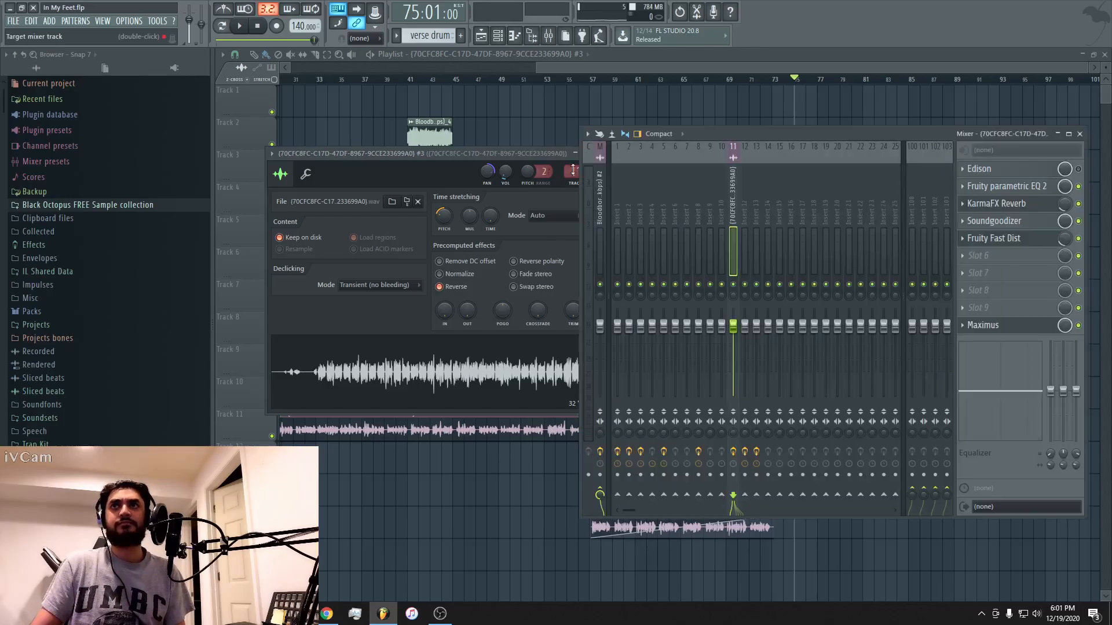
Turn off Reverse for the #3 vocal and play it from bar 75.
{"action": "left_click", "coordinate": [505, 154]}
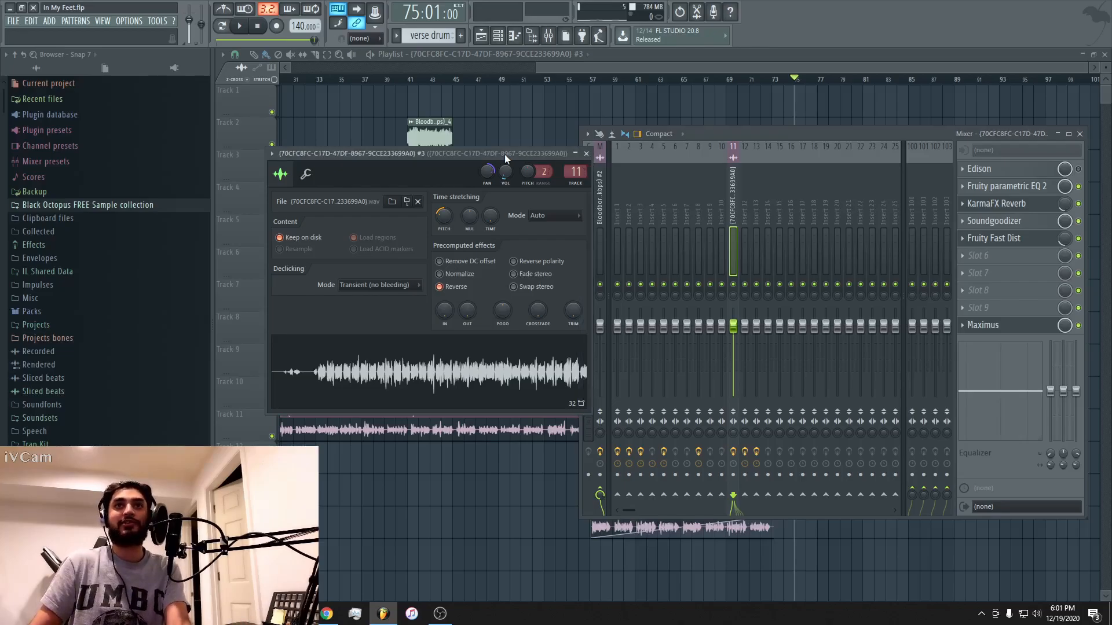
{"action": "left_click", "coordinate": [459, 286]}
{"action": "key", "text": "space"}
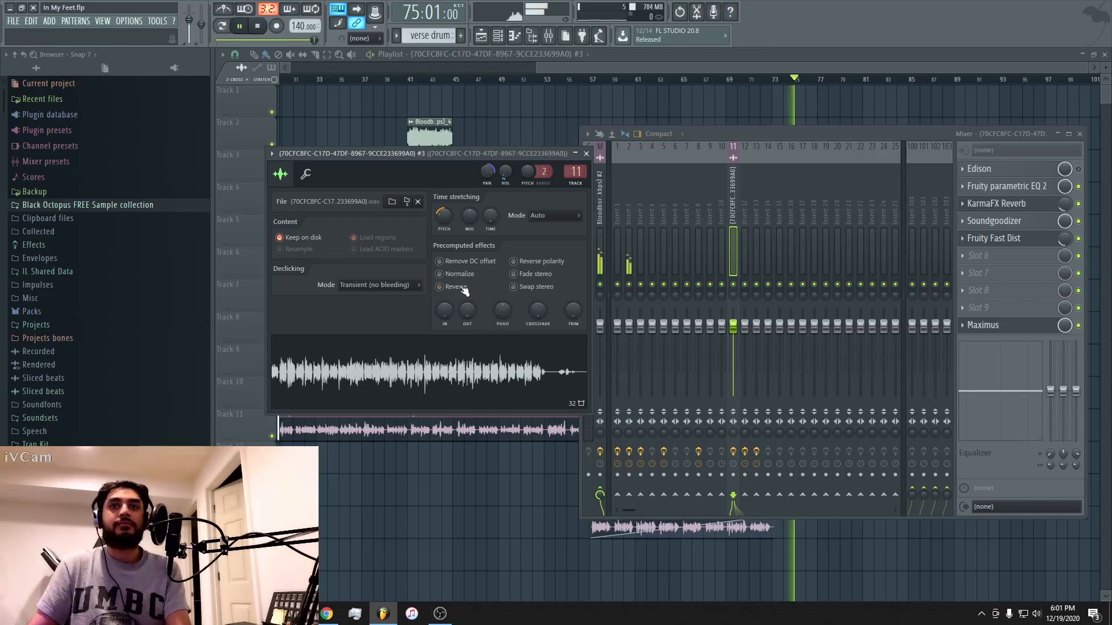
{"action": "key", "text": "space"}
Solo track 11, raise the #3 vocal's channel volume to 89%, and play the unreversed clip from bar 75.
{"action": "left_click", "coordinate": [727, 59]}
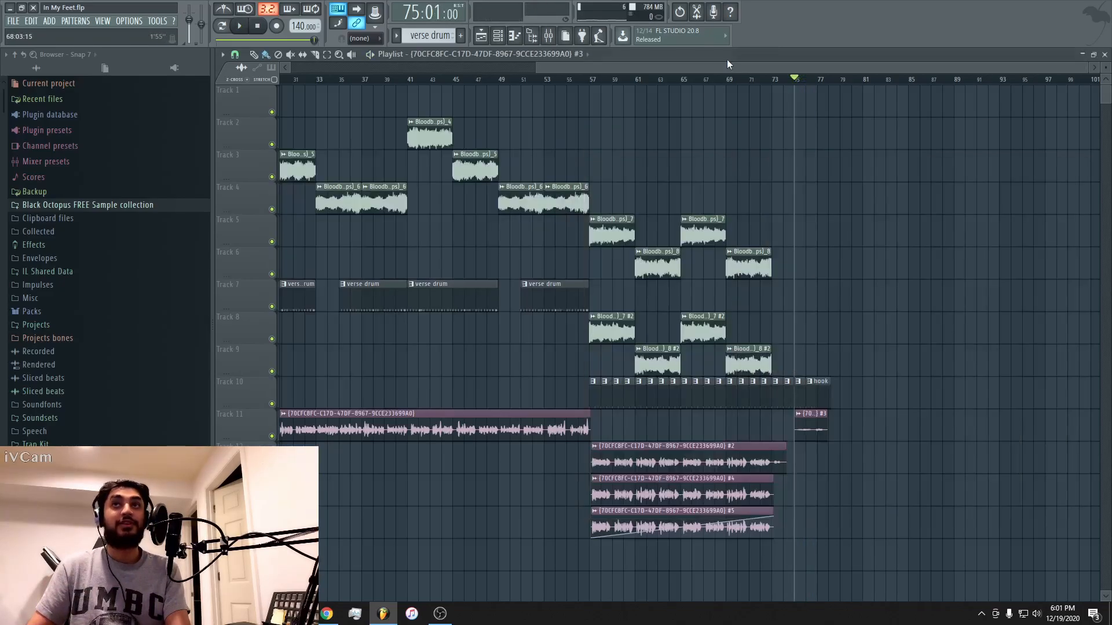
{"action": "right_click", "coordinate": [271, 436]}
{"action": "double_click", "coordinate": [821, 433]}
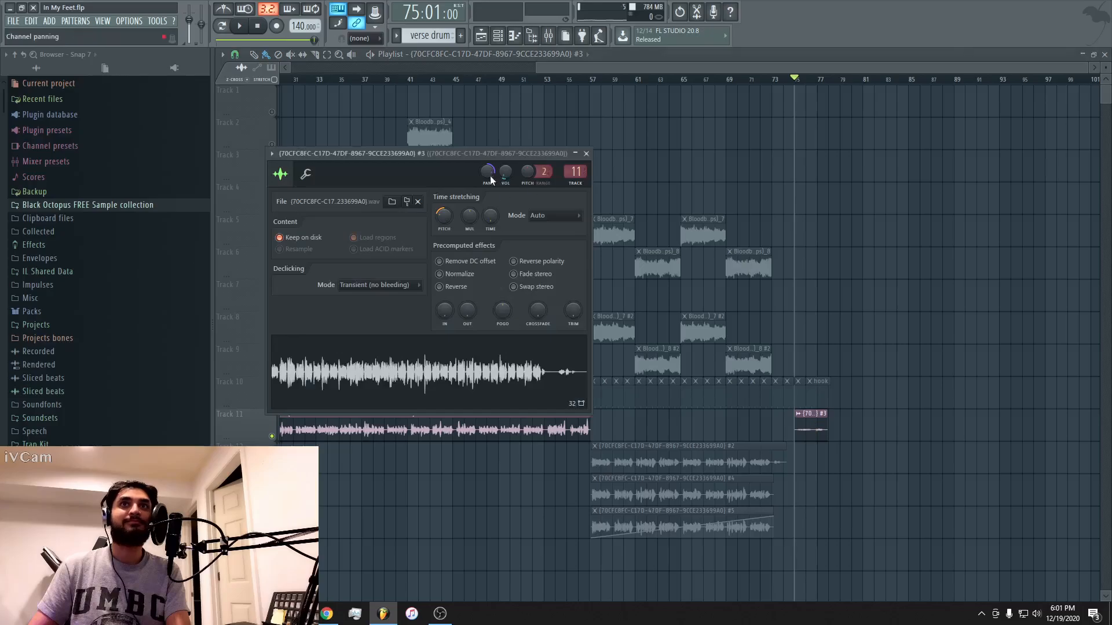
{"action": "left_click_drag", "start_coordinate": [505, 172], "coordinate": [505, 165]}
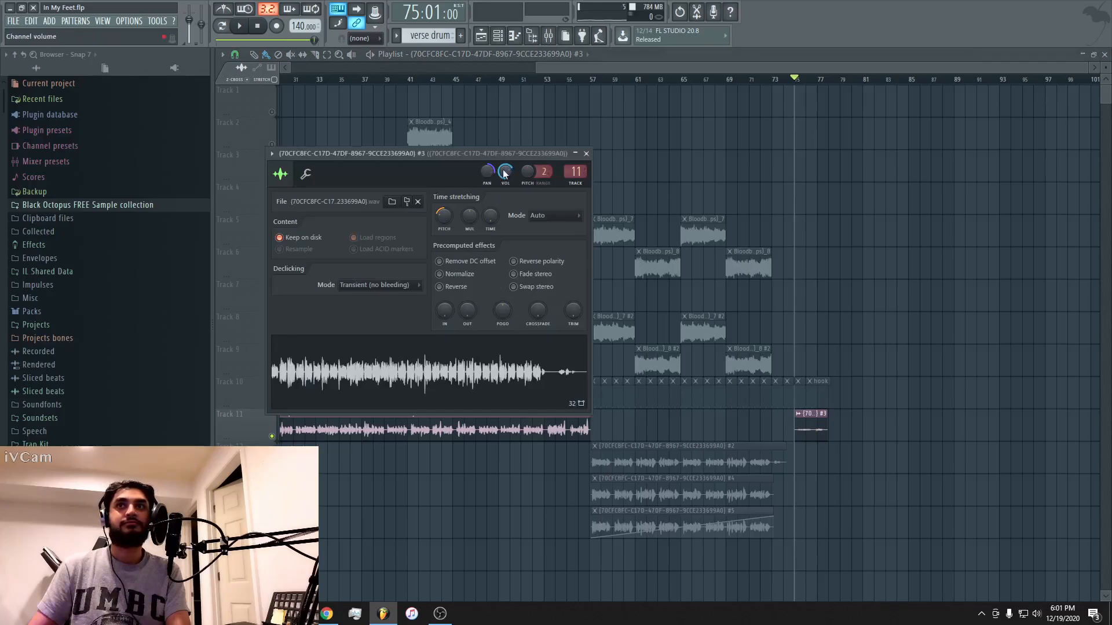
{"action": "key", "text": "space"}
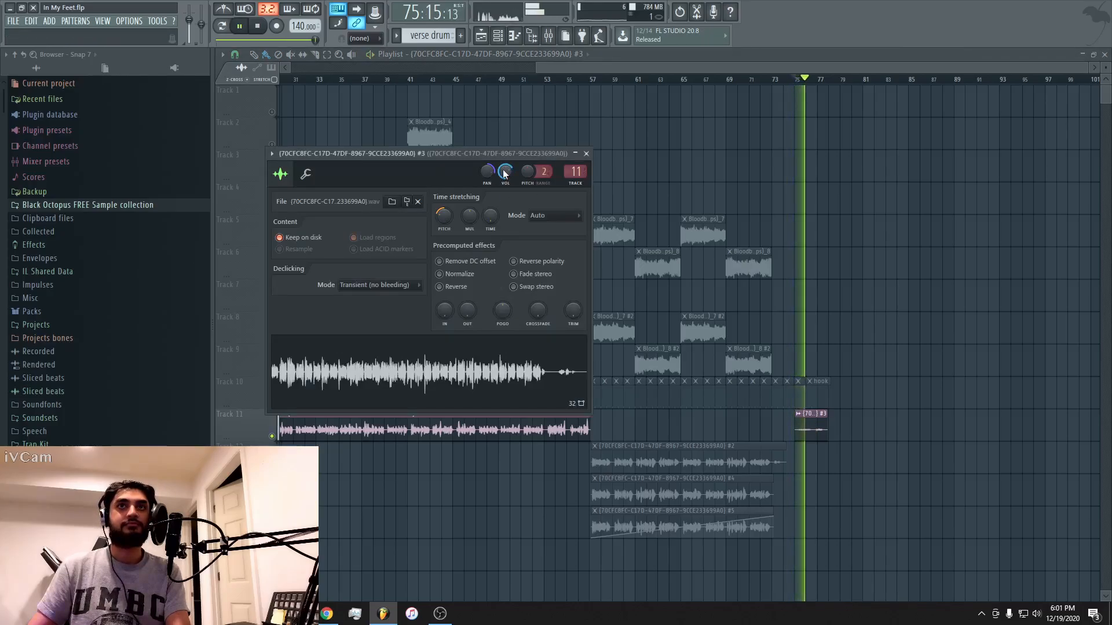
{"action": "left_click_drag", "start_coordinate": [504, 174], "coordinate": [504, 171]}
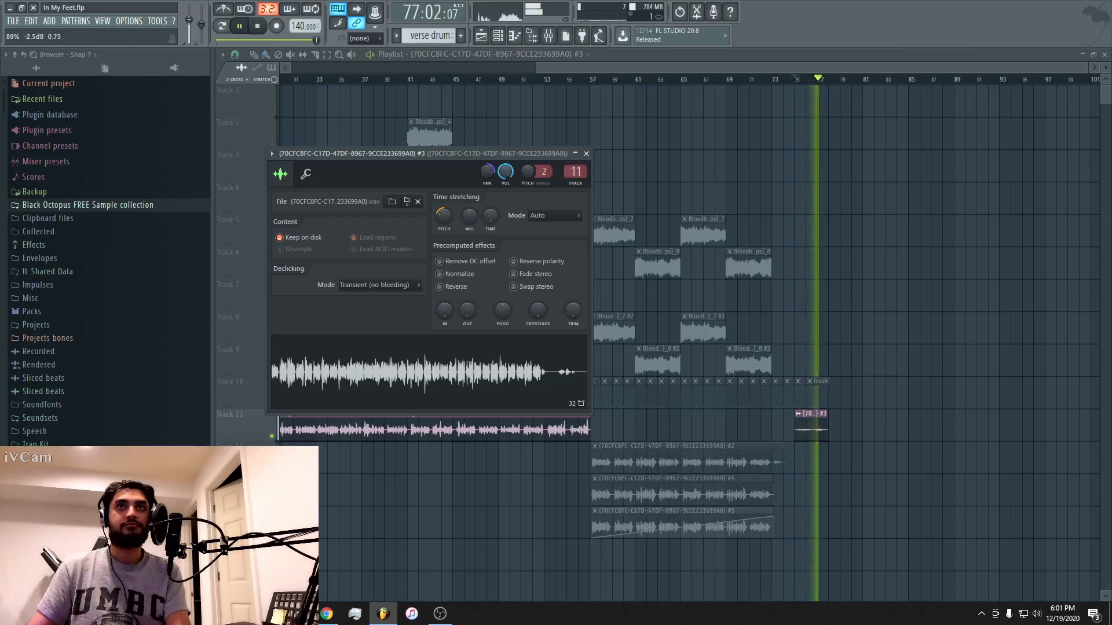
{"action": "key", "text": "space"}
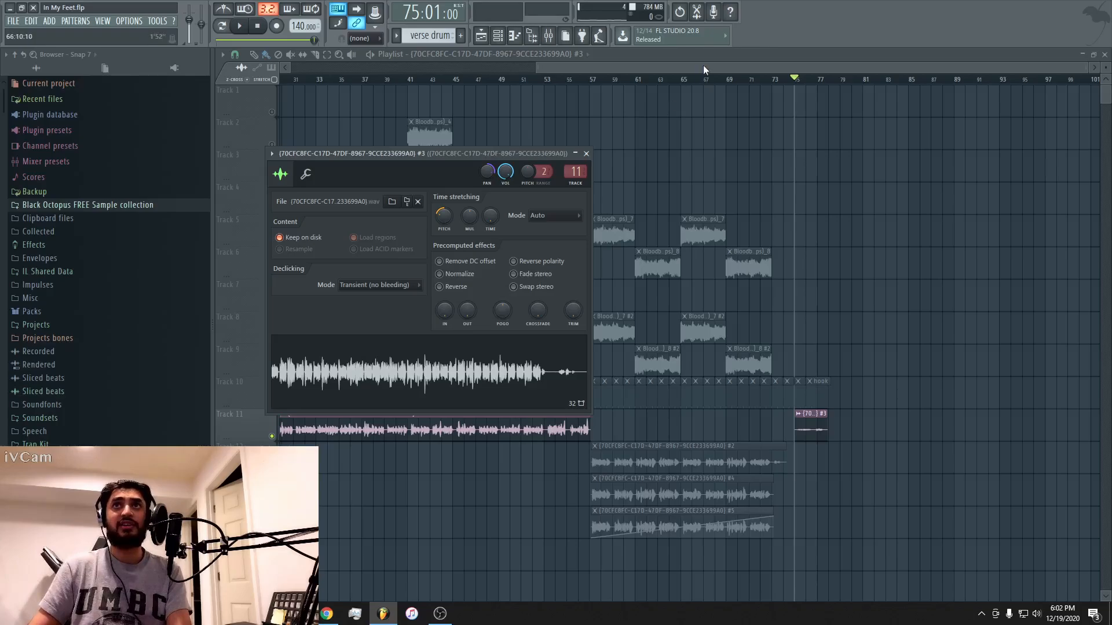
Return to the start of the playlist and unmute all tracks.
{"action": "left_click_drag", "start_coordinate": [703, 65], "coordinate": [234, 58]}
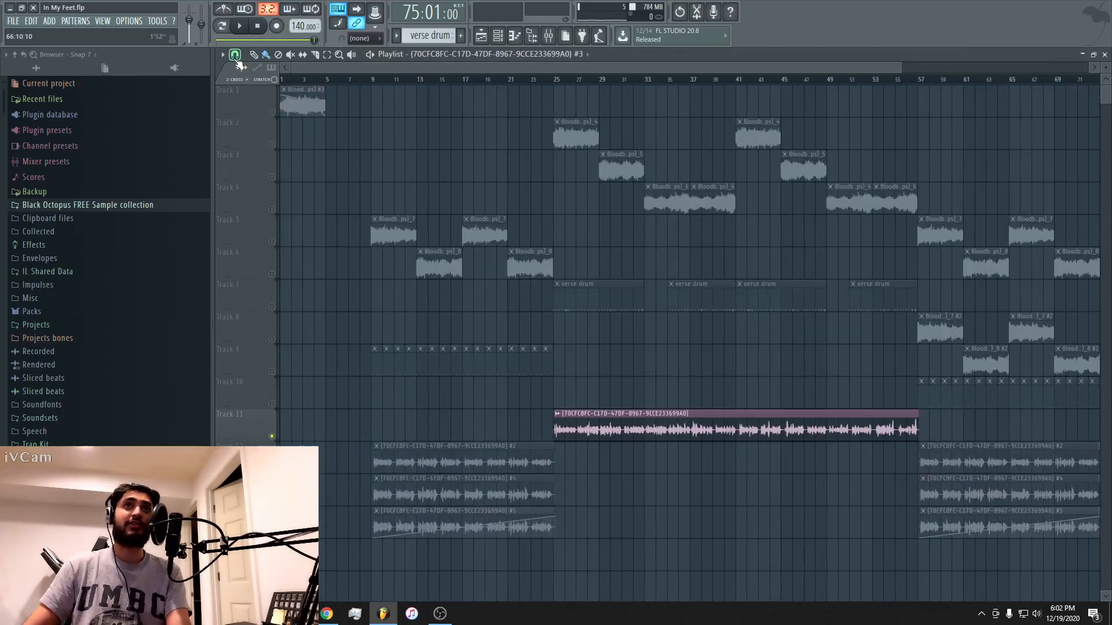
{"action": "right_click", "coordinate": [271, 437]}
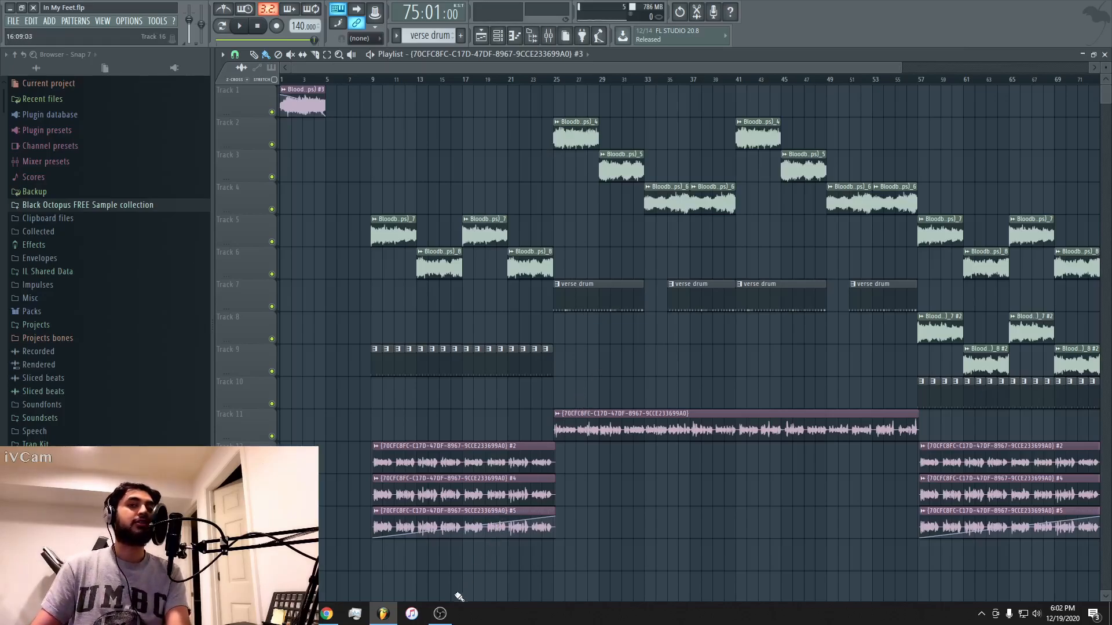
{"action": "mouse_move", "coordinate": [441, 618]}
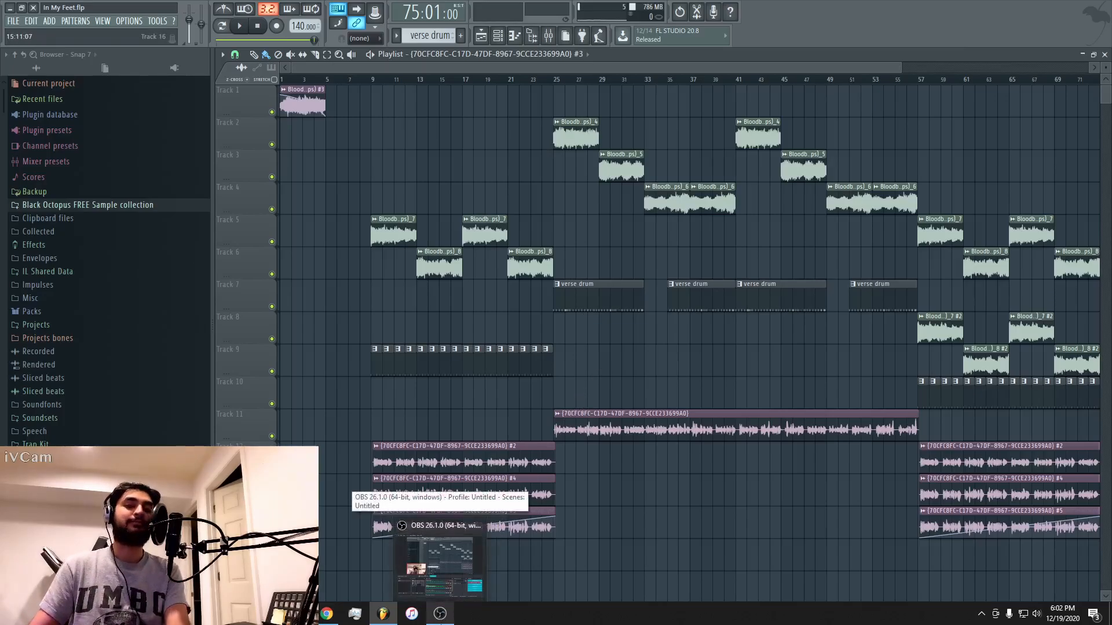